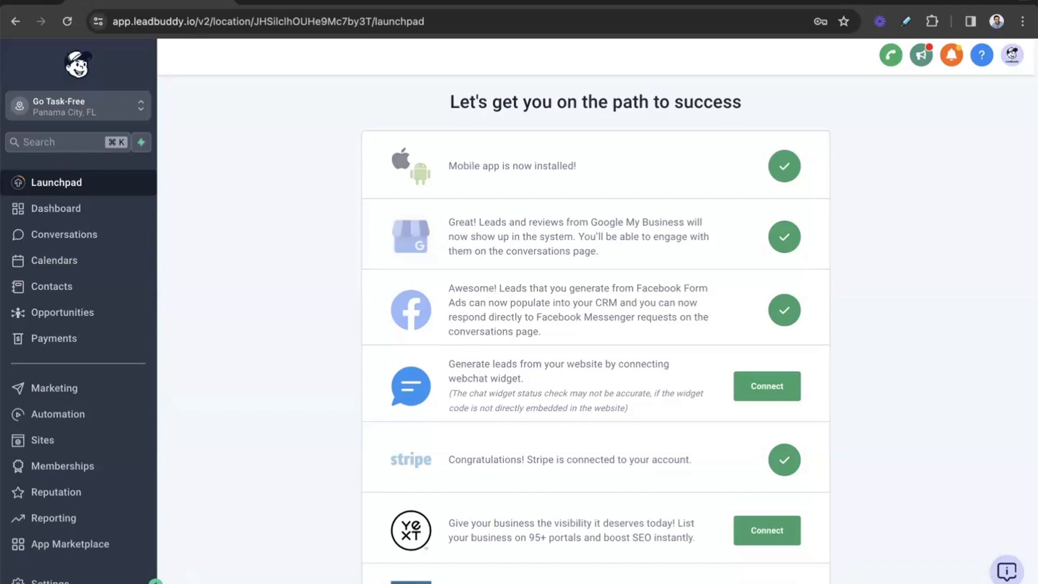
# Step: Open the Conversation AI settings and set the bot preference to Auto Pilot
pyautogui.click(49, 581)
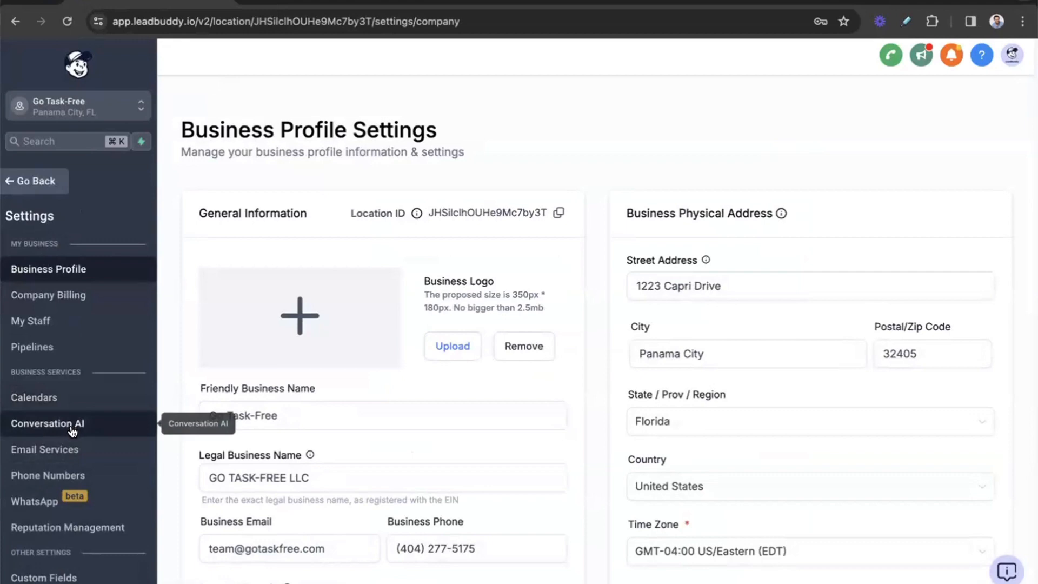
pyautogui.click(76, 425)
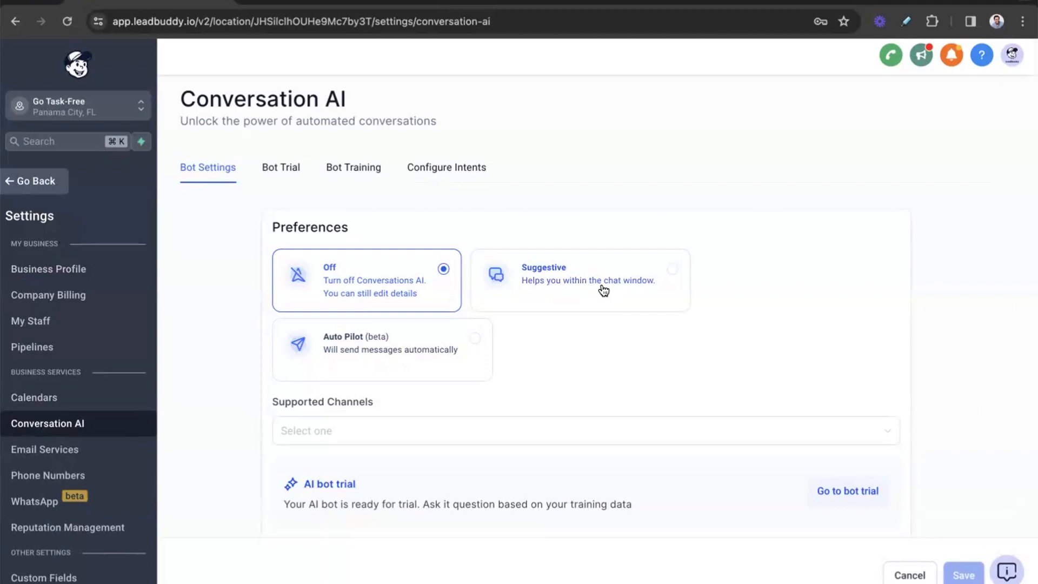
pyautogui.click(442, 351)
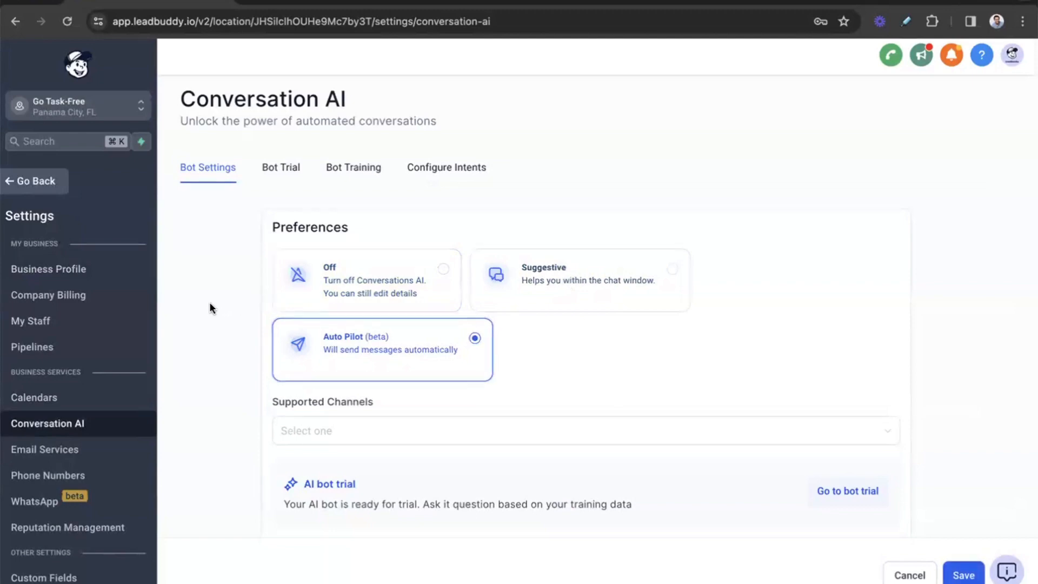
# Step: Add Instagram, Facebook, SMS, GBP and Chat Widget (SMS chat) as the bot's supported channels
pyautogui.scroll(-2, 216, 303)
pyautogui.click(413, 349)
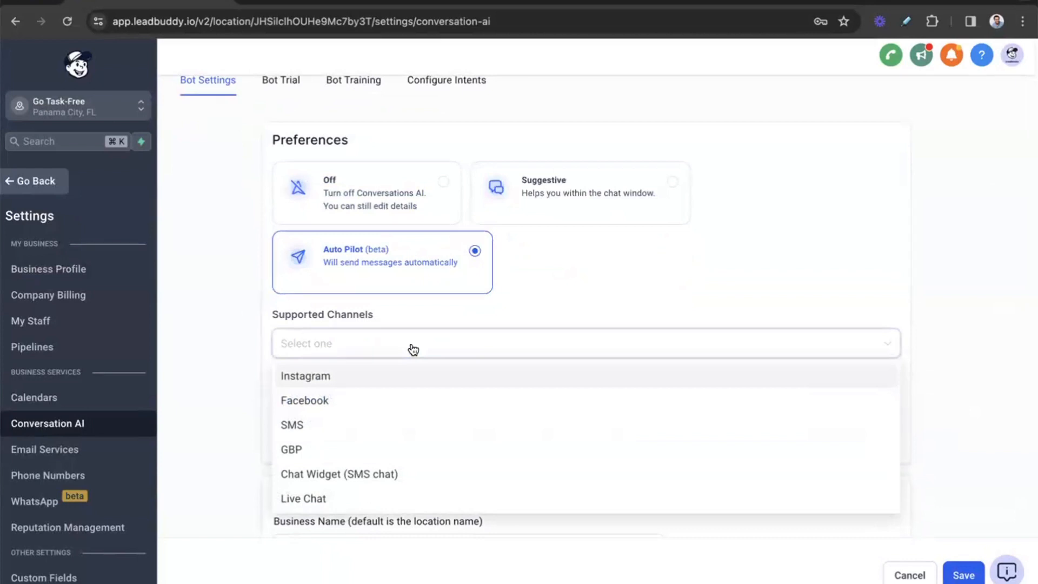
pyautogui.click(362, 385)
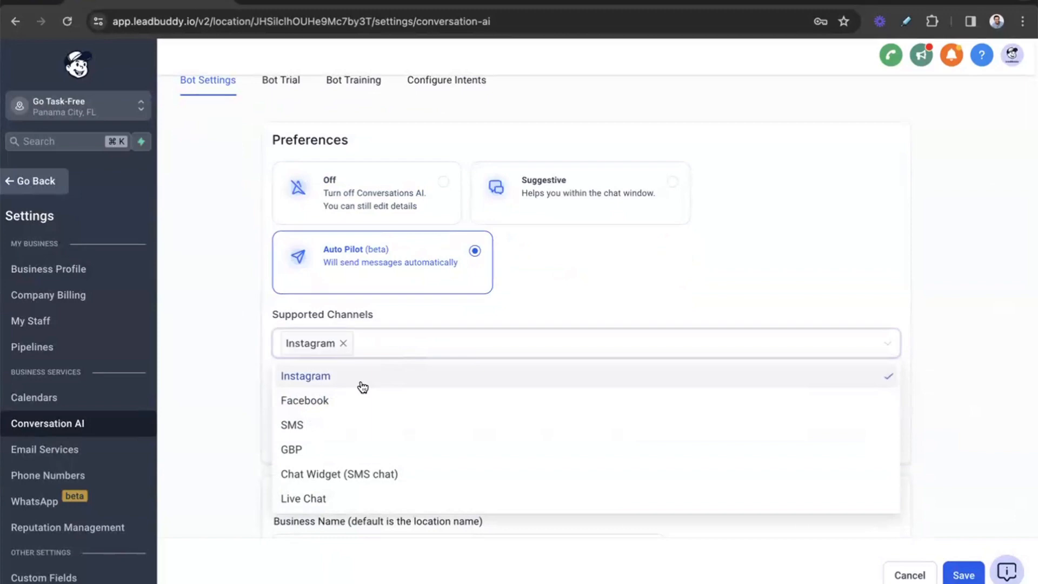
pyautogui.click(322, 405)
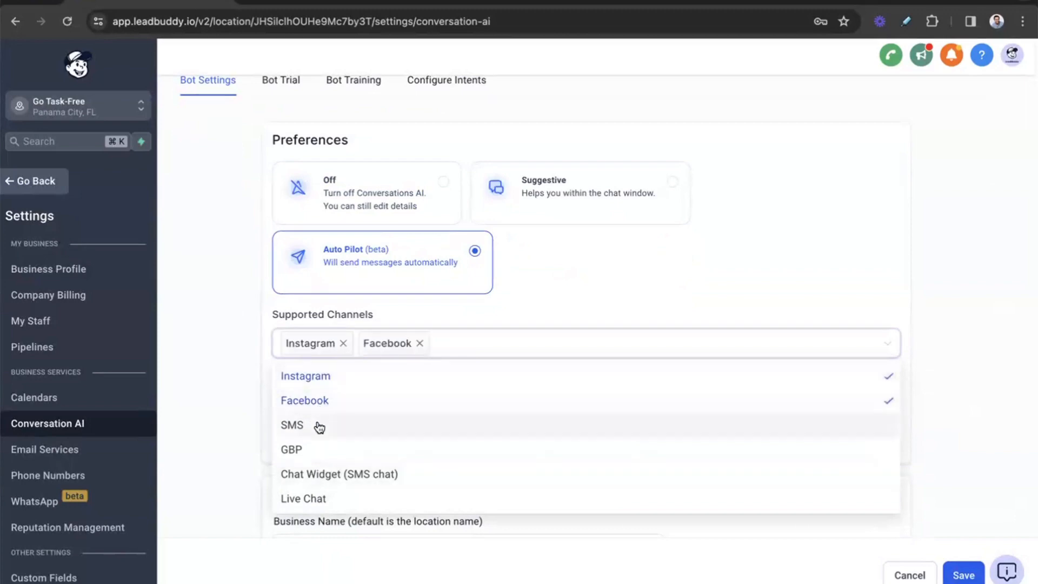
pyautogui.click(320, 427)
pyautogui.click(325, 452)
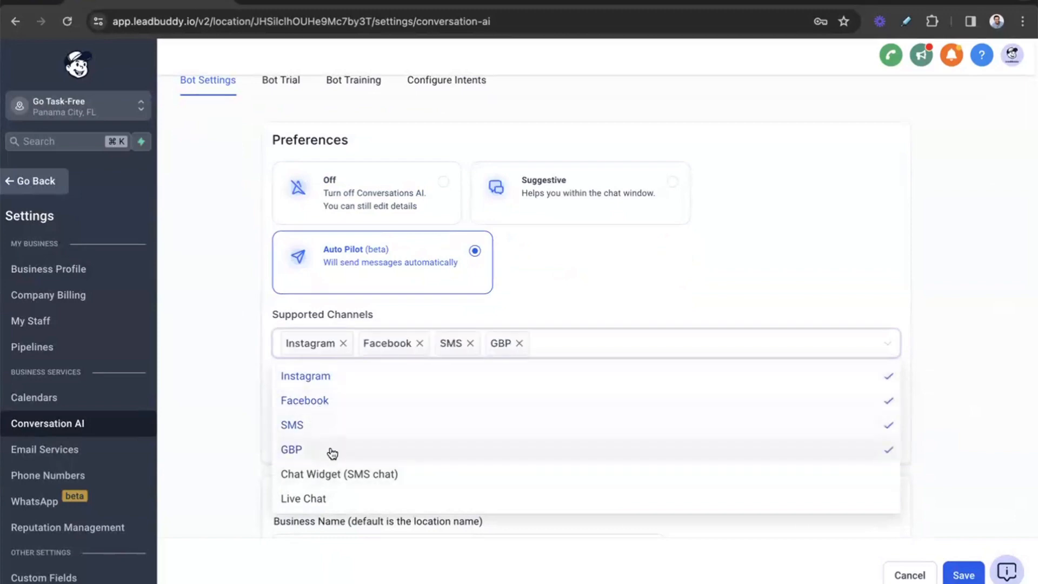
pyautogui.click(365, 474)
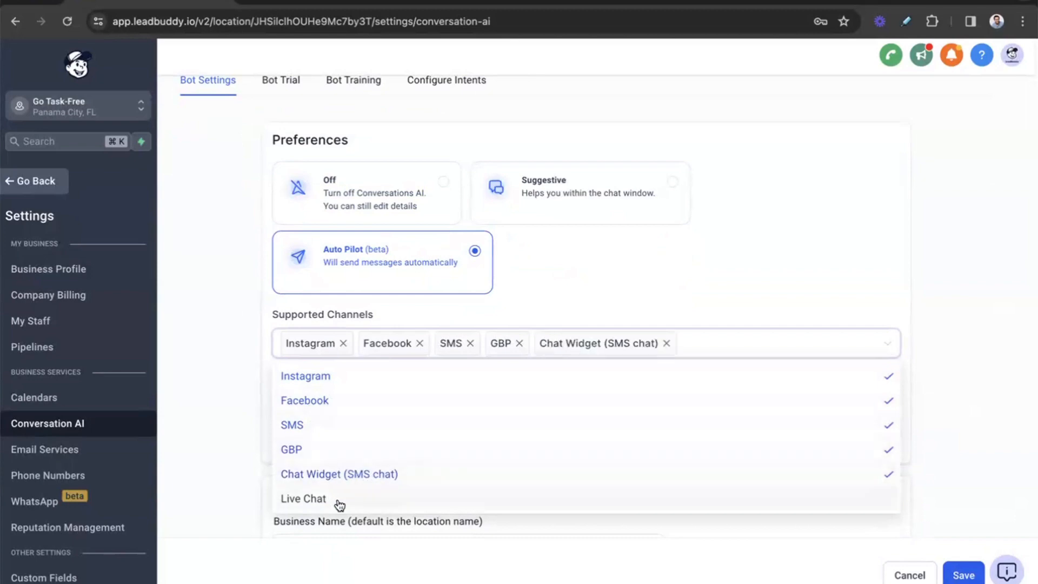
pyautogui.click(227, 448)
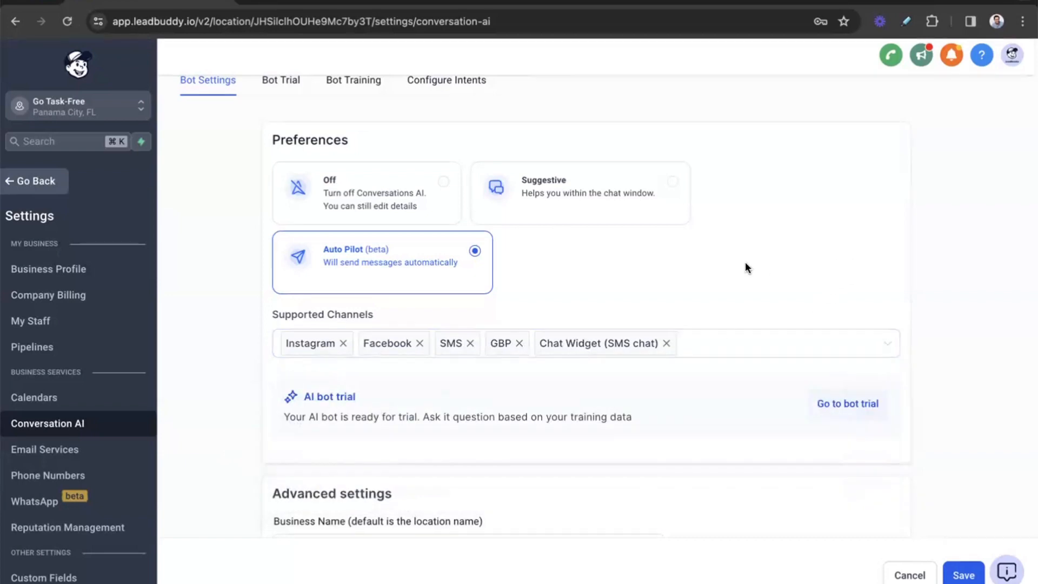
# Step: Set the auto-pilot wait time before responding to 10 seconds
pyautogui.scroll(-1, 746, 266)
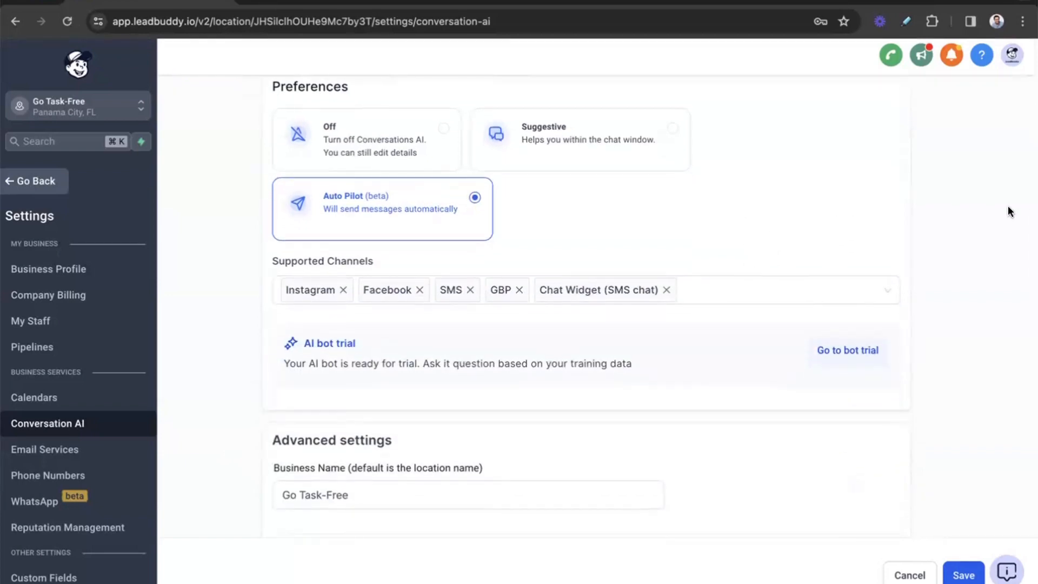
pyautogui.scroll(2, 524, 381)
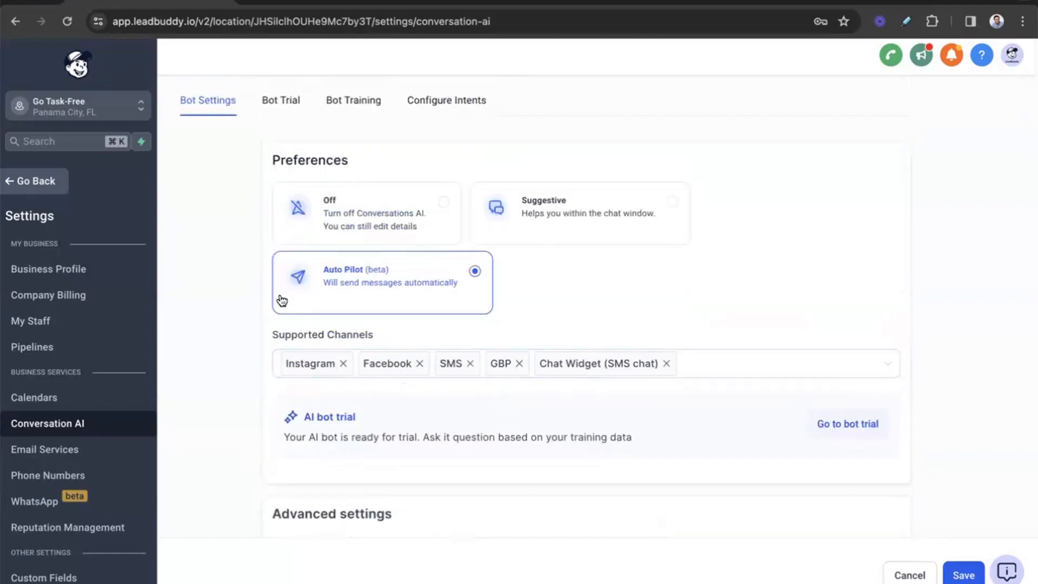
pyautogui.scroll(-3, 235, 267)
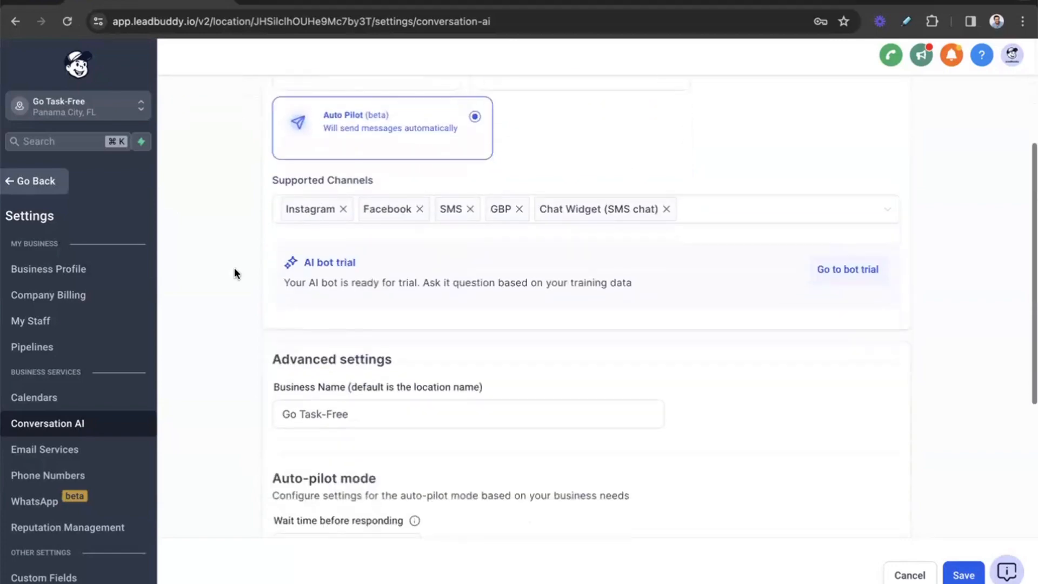
pyautogui.scroll(-2, 371, 336)
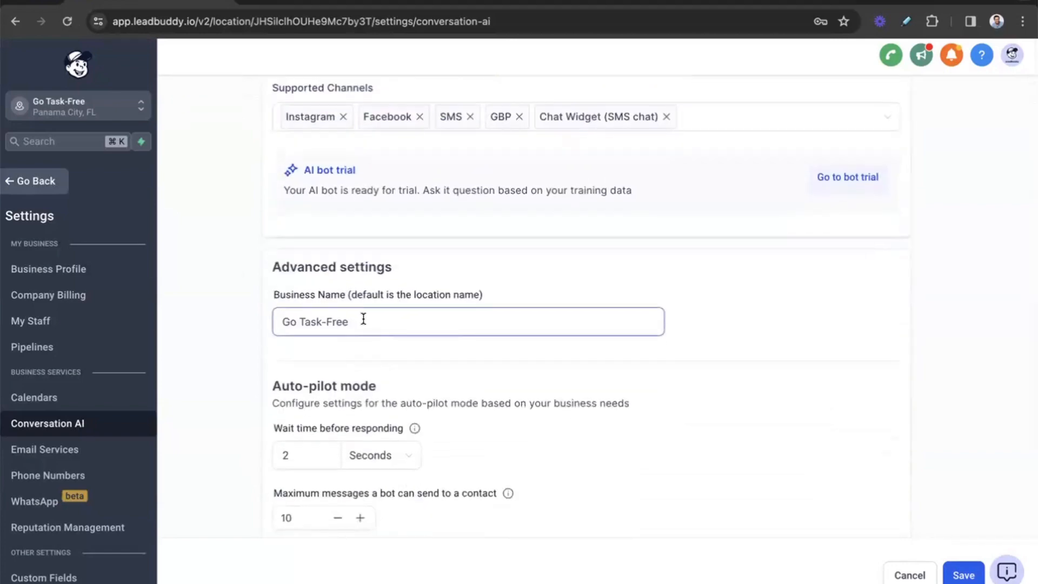
pyautogui.scroll(-2, 364, 319)
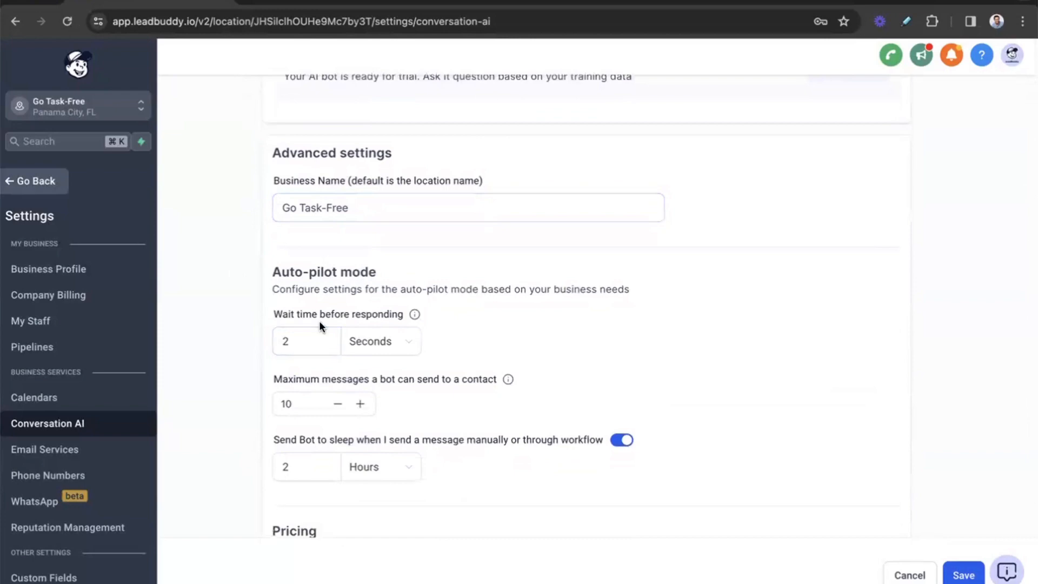
pyautogui.scroll(-1, 322, 327)
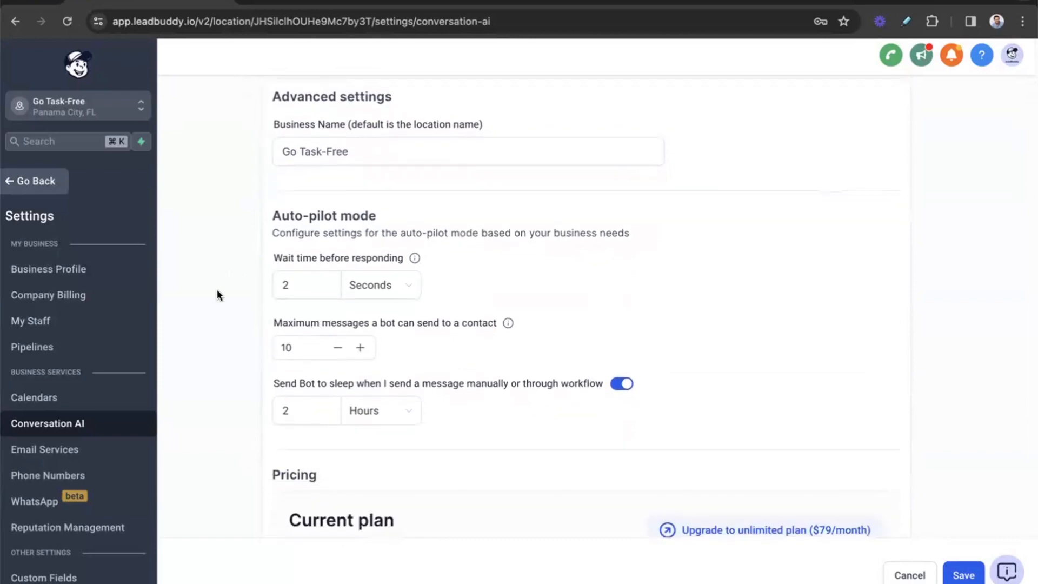
pyautogui.click(308, 285)
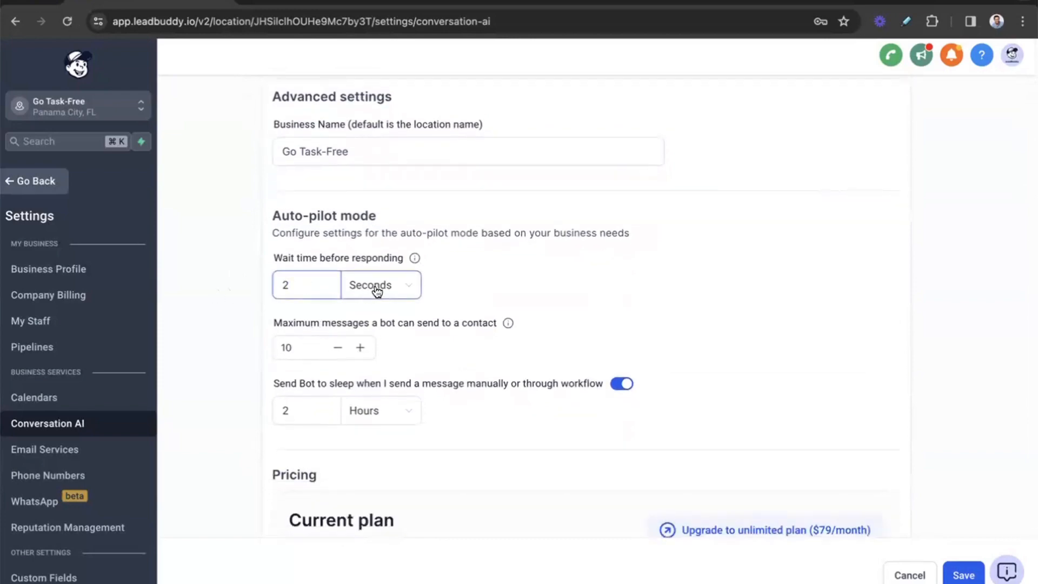
pyautogui.click(377, 291)
pyautogui.click(315, 295)
pyautogui.press('BackSpace')
pyautogui.write('10')
pyautogui.click(225, 297)
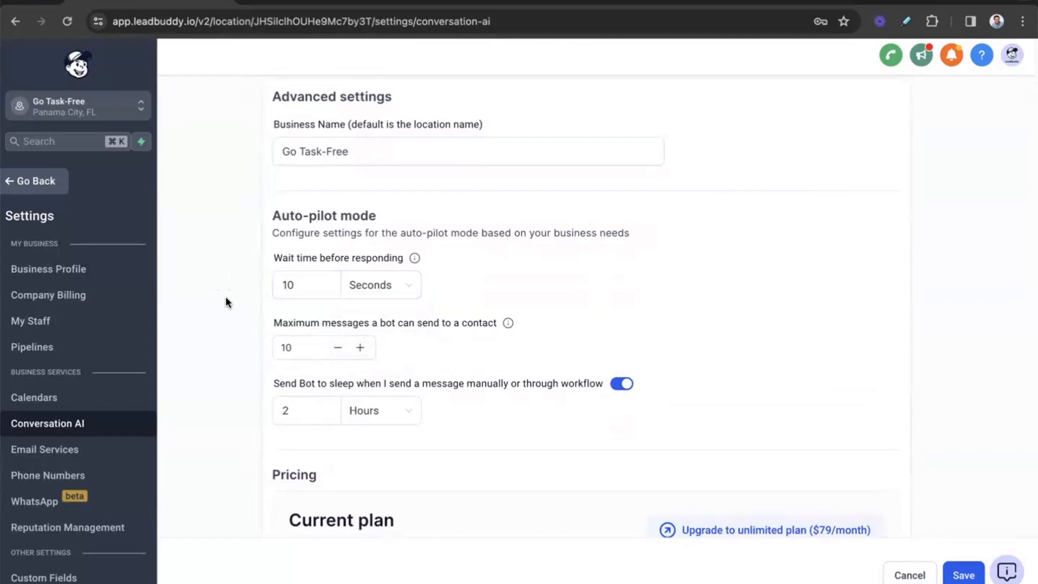
# Step: Set the maximum number of messages the bot can send to a contact to 15
pyautogui.click(319, 350)
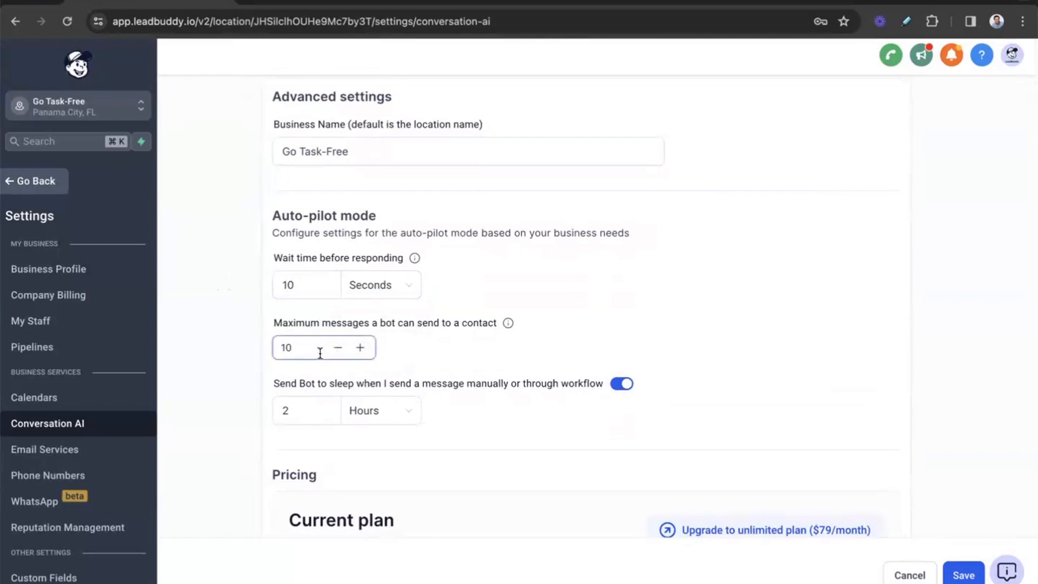
pyautogui.press('BackSpace')
pyautogui.write('5')
pyautogui.click(236, 299)
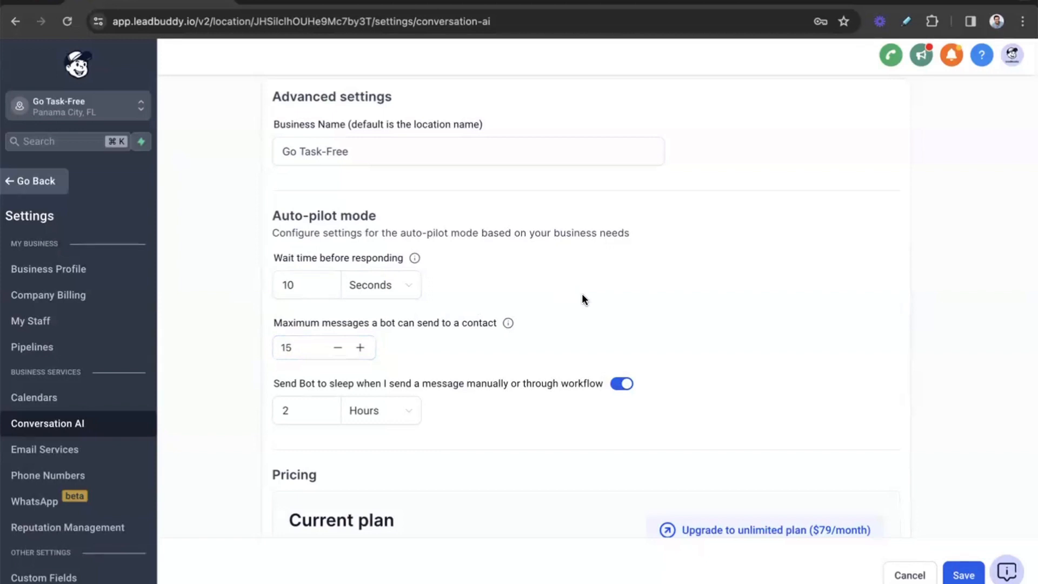
# Step: Check the bot's sleep duration after manual or workflow messages and save the Conversation AI settings
pyautogui.scroll(-1, 582, 299)
pyautogui.scroll(-1, 582, 294)
pyautogui.click(334, 362)
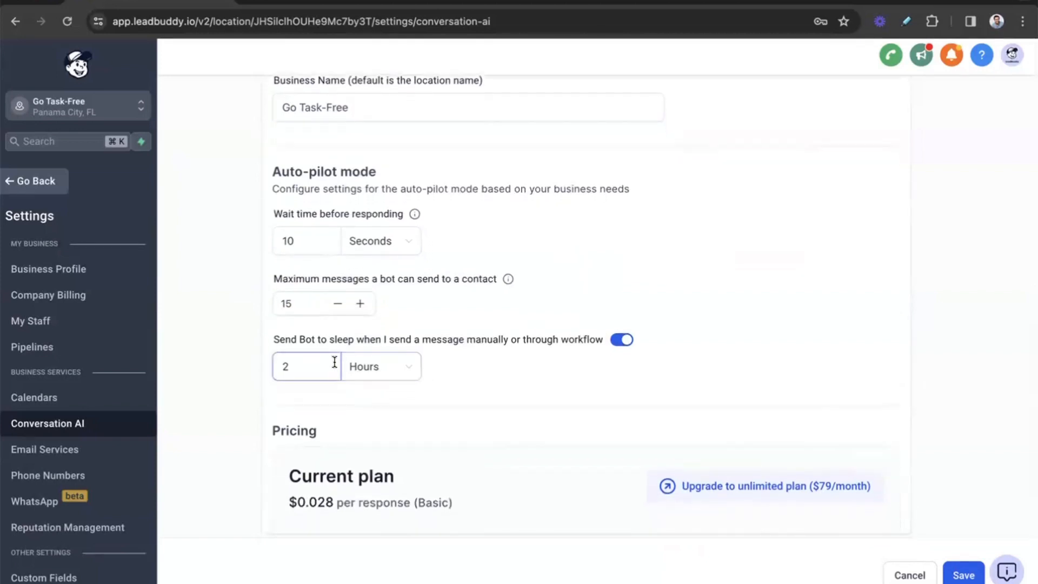
pyautogui.click(837, 320)
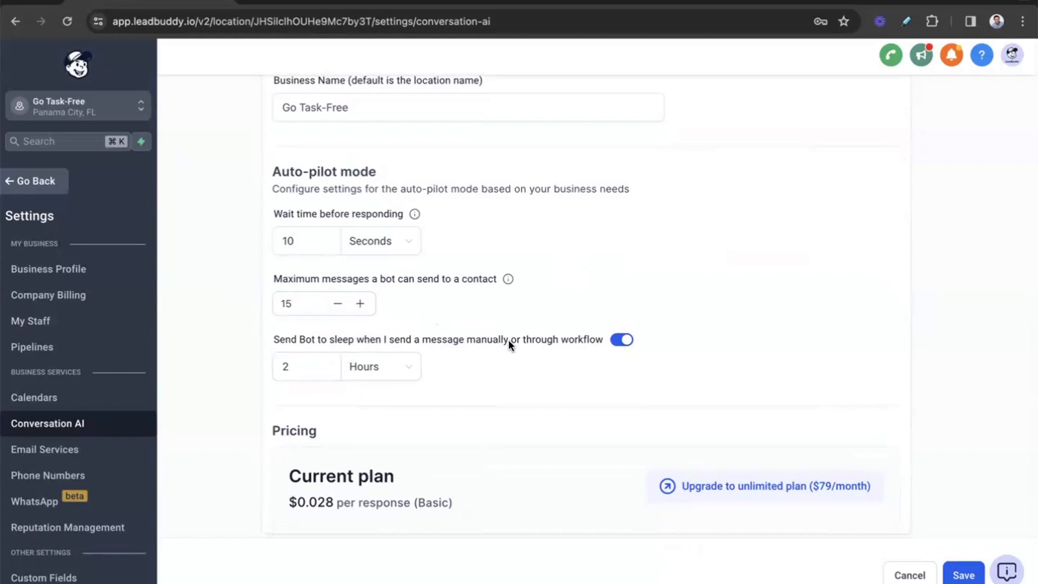
pyautogui.scroll(3, 508, 339)
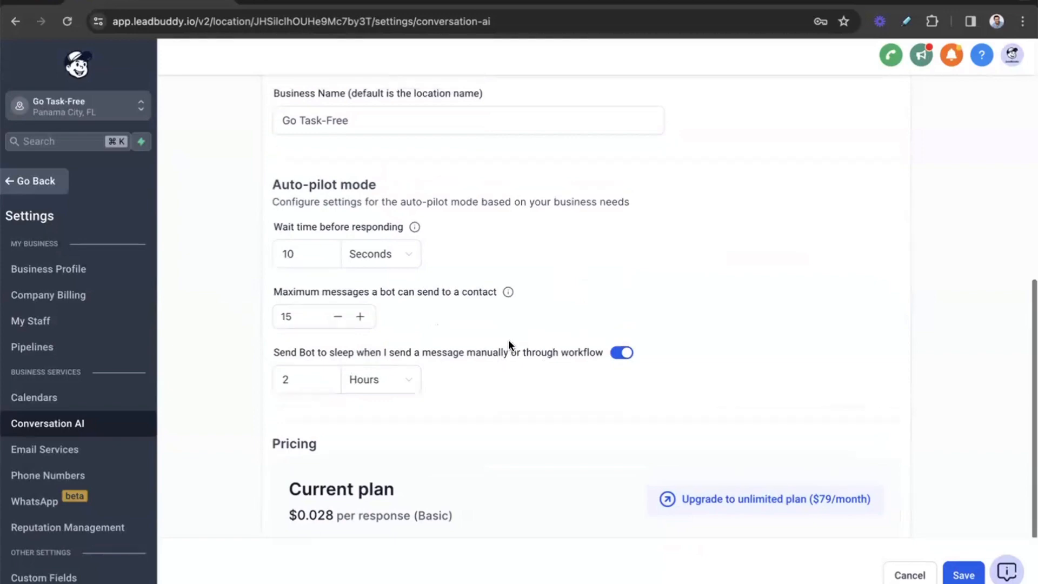
pyautogui.scroll(6, 508, 340)
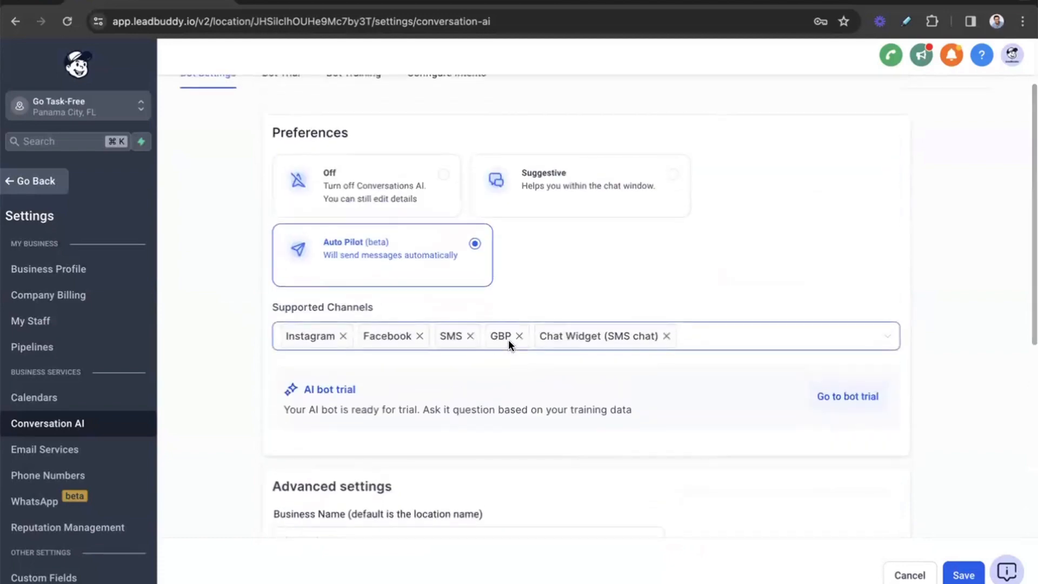
pyautogui.click(958, 576)
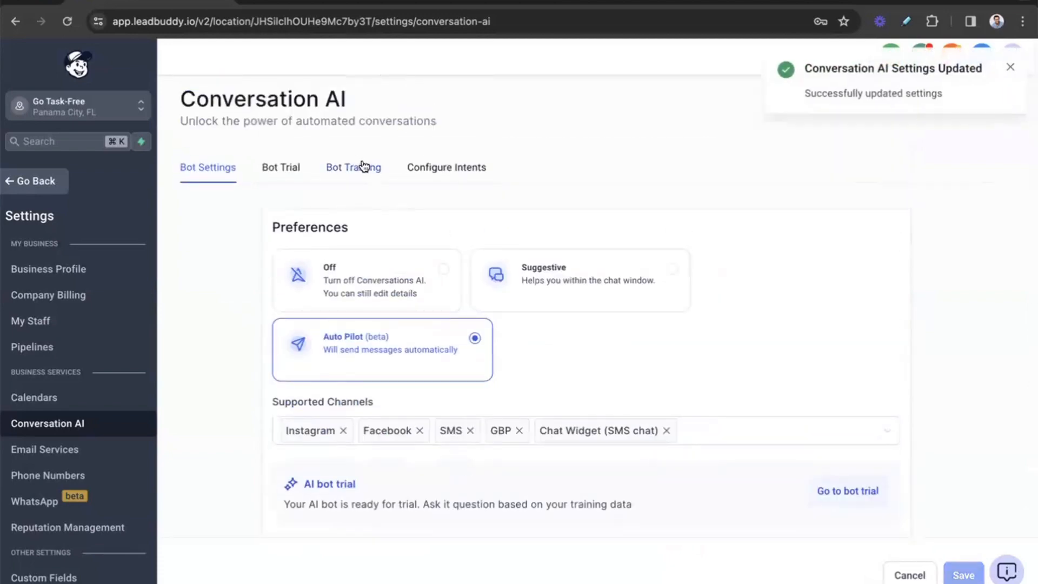
# Step: Open the bot training settings and review the domain entered for the web crawler
pyautogui.click(363, 167)
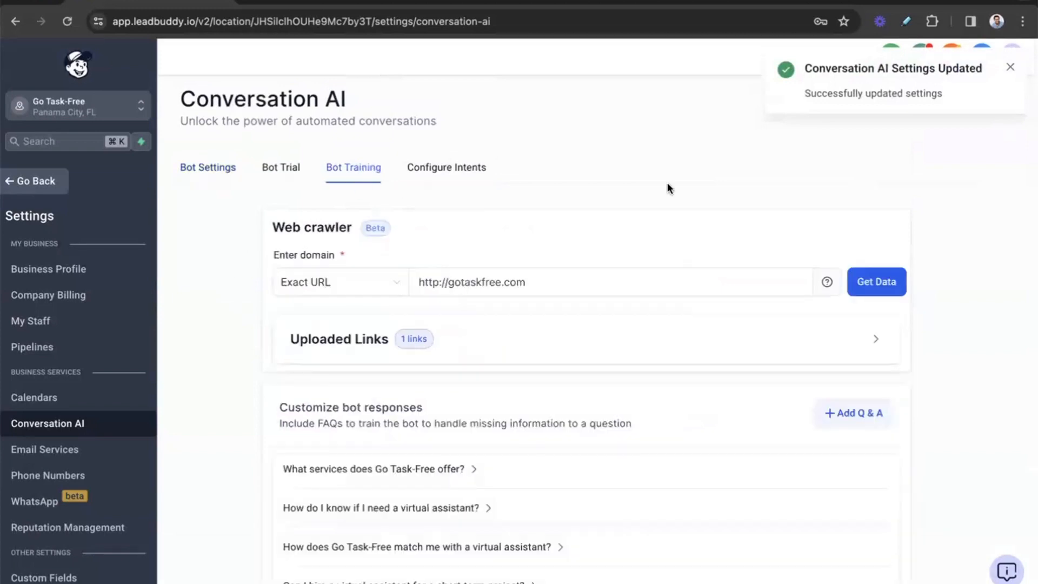
pyautogui.click(1009, 68)
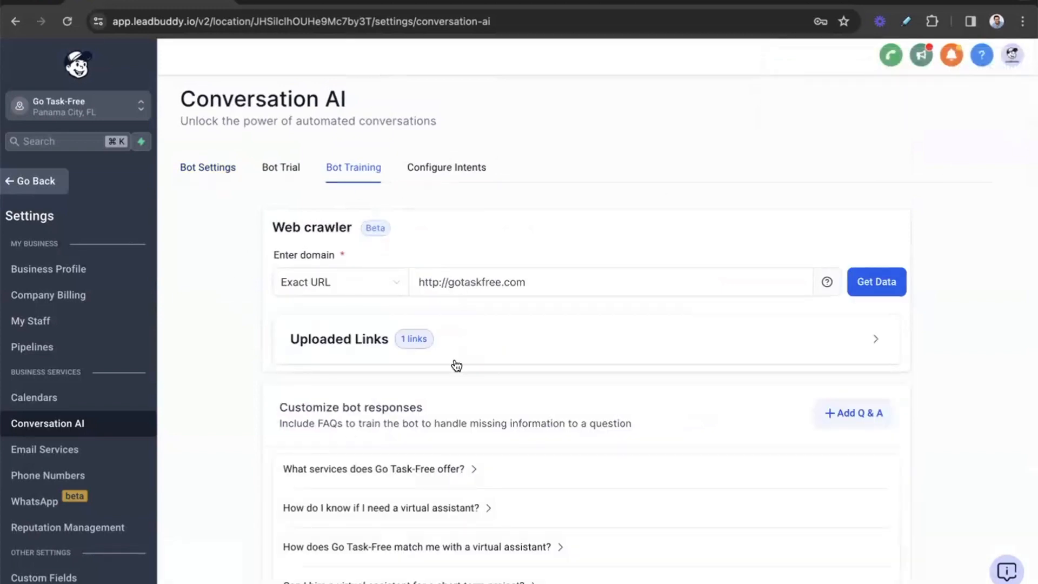
pyautogui.click(490, 285)
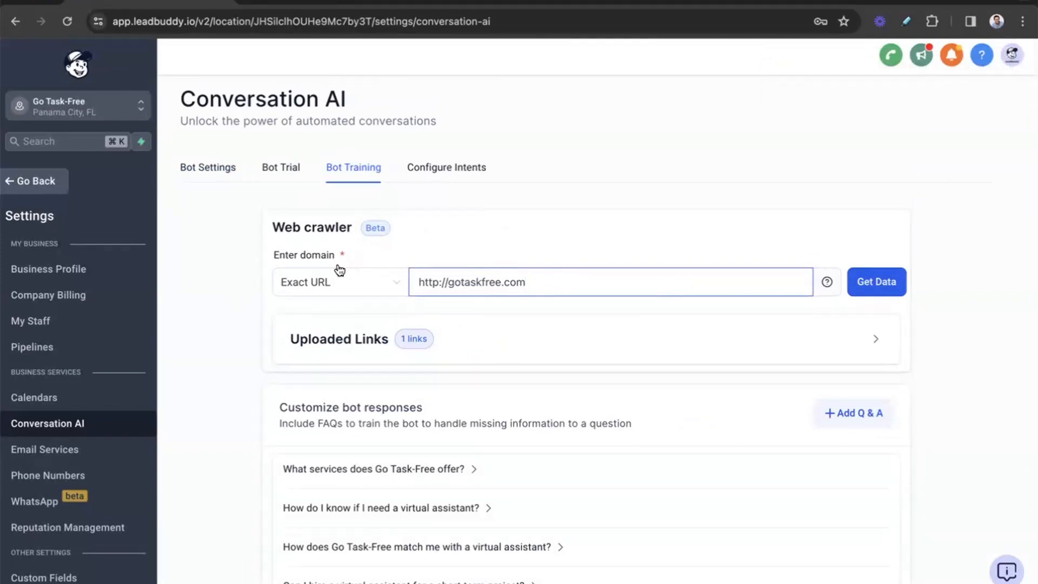
pyautogui.click(247, 273)
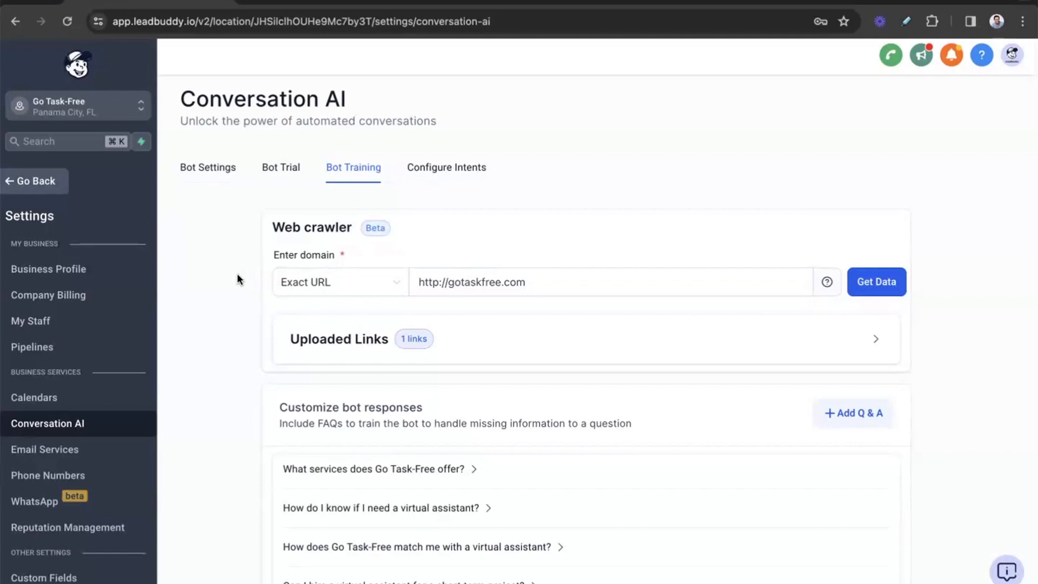
pyautogui.click(496, 291)
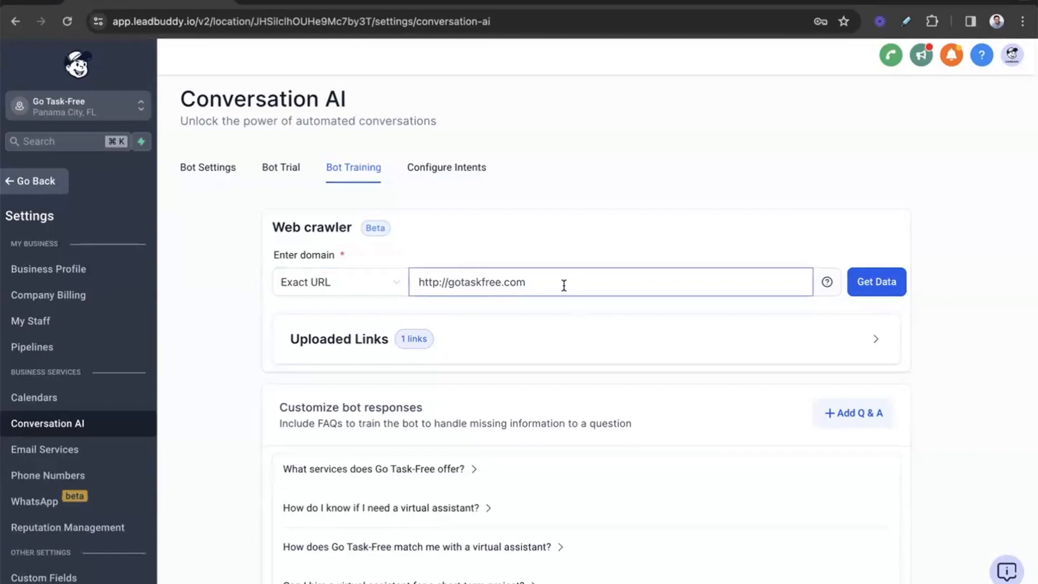
pyautogui.click(199, 302)
# Step: Look through the customized bot responses and expand the first four questions to read their answers
pyautogui.scroll(-4, 200, 302)
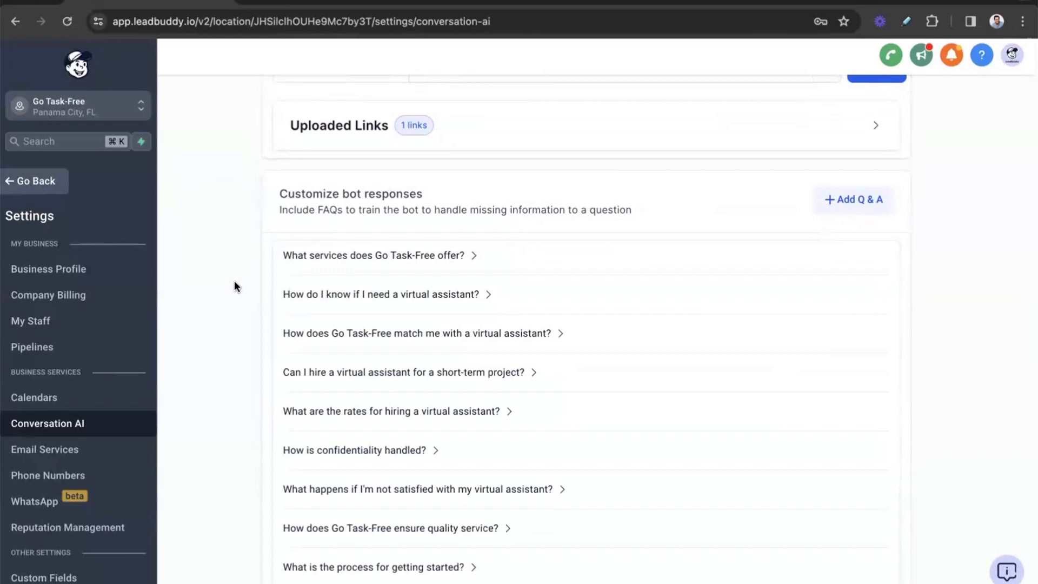
pyautogui.click(362, 265)
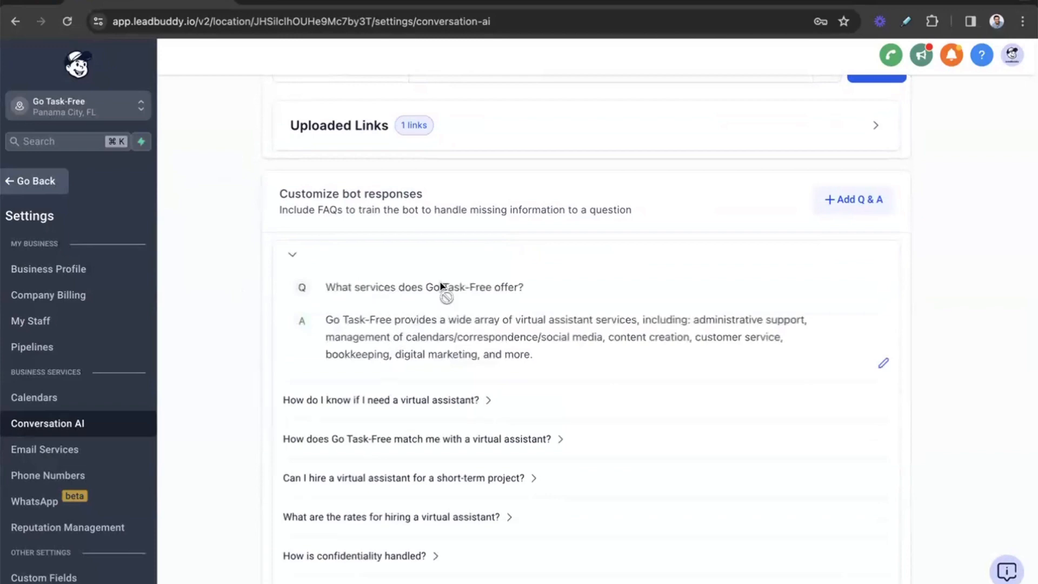
pyautogui.scroll(-4, 439, 290)
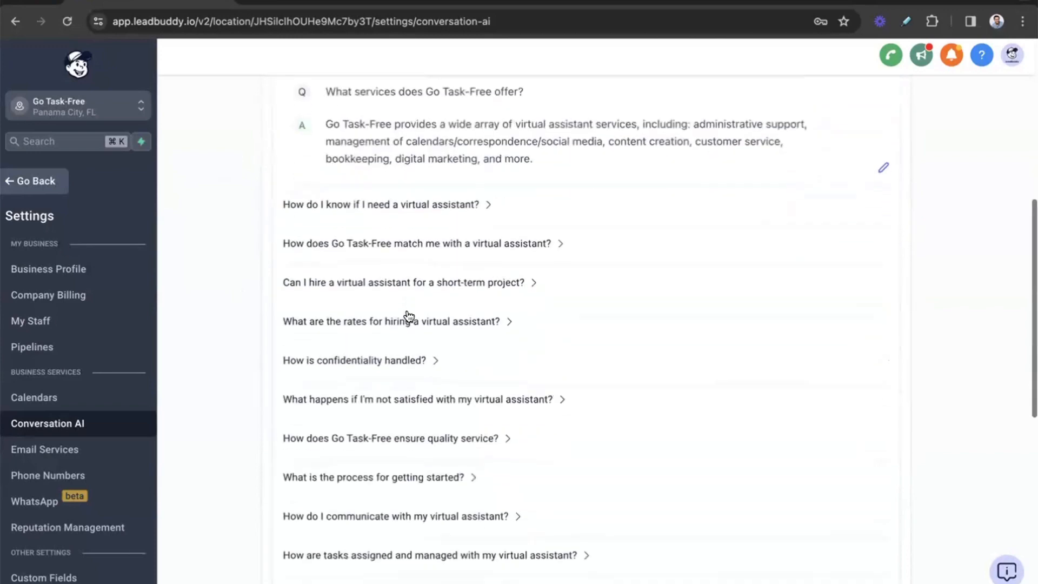
pyautogui.scroll(-8, 409, 225)
pyautogui.scroll(4, 409, 221)
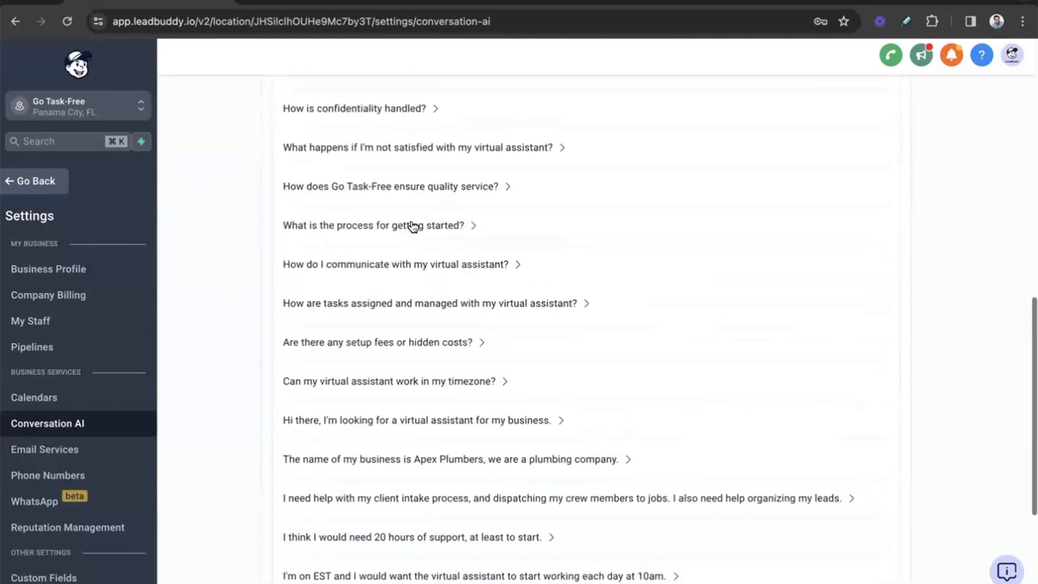
pyautogui.scroll(3, 410, 220)
pyautogui.click(378, 170)
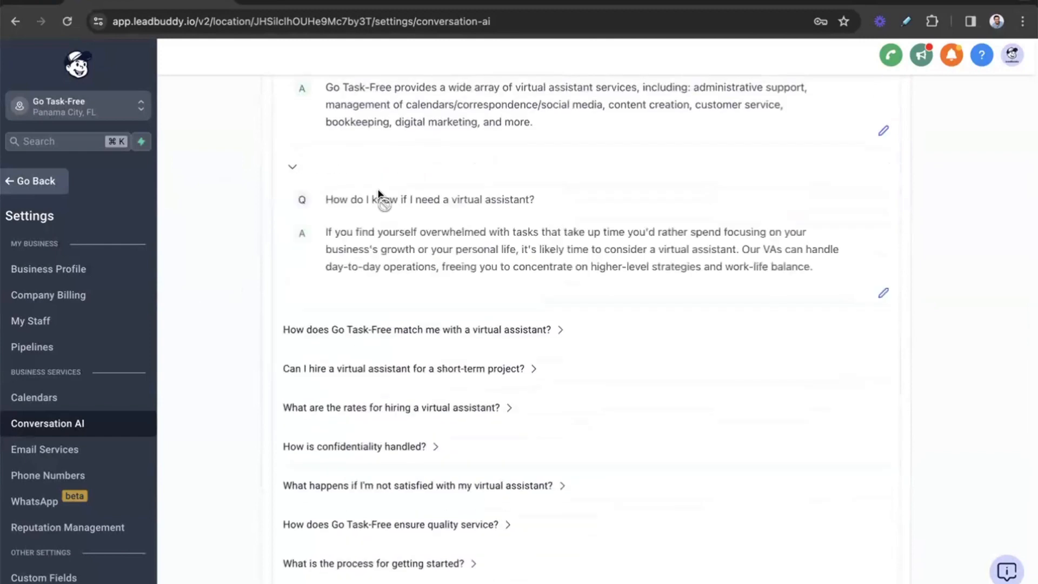
pyautogui.click(364, 341)
pyautogui.click(371, 459)
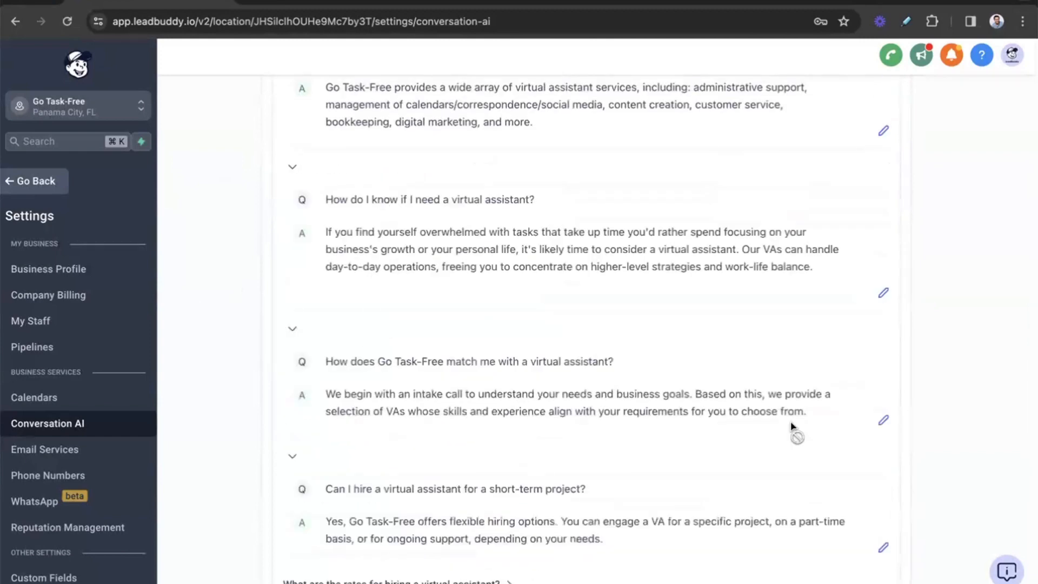
pyautogui.scroll(5, 793, 430)
pyautogui.click(851, 243)
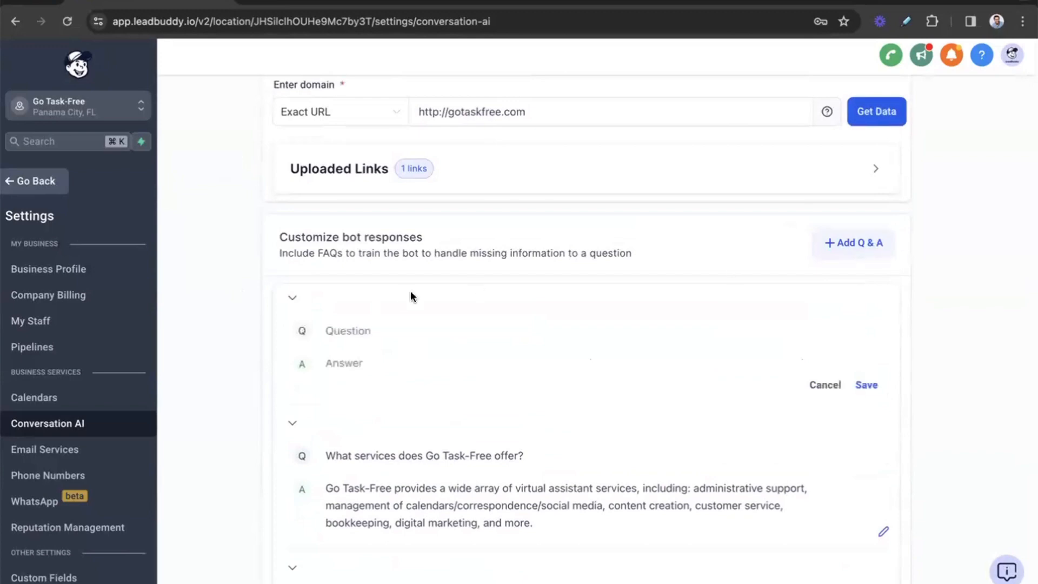
pyautogui.click(383, 326)
pyautogui.click(373, 362)
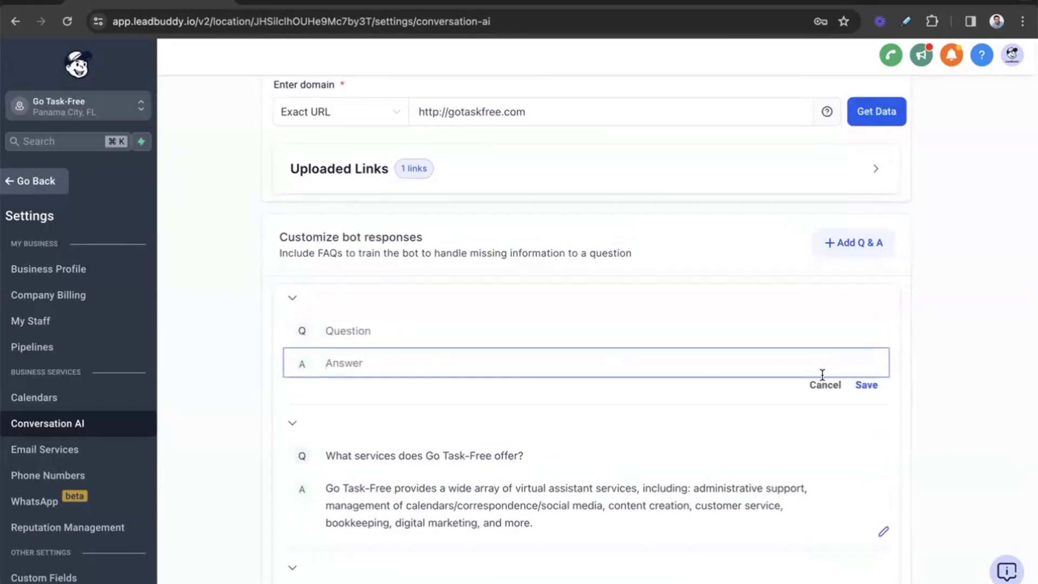
pyautogui.click(824, 386)
pyautogui.scroll(3, 242, 319)
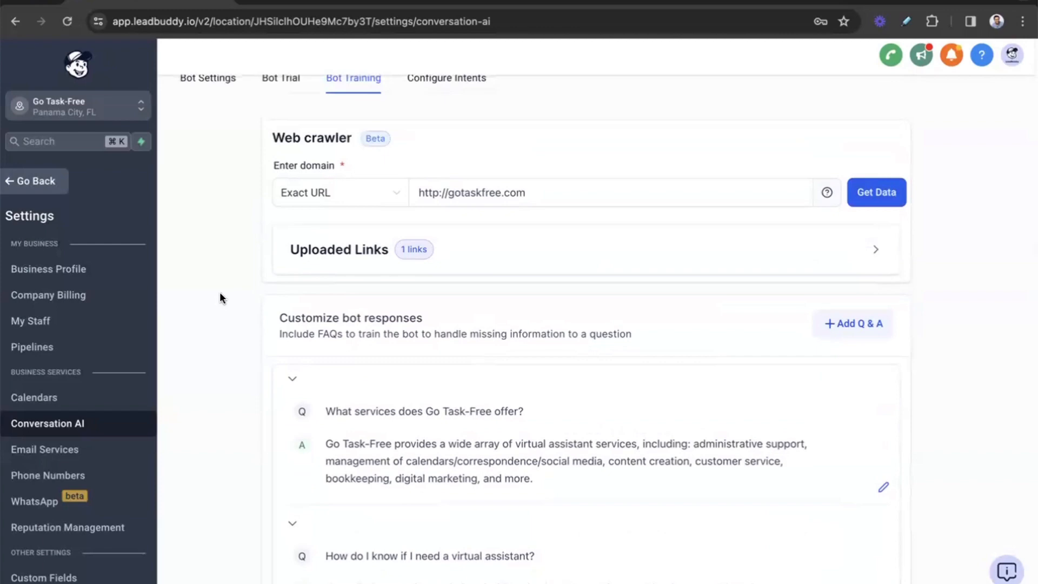
pyautogui.scroll(2, 220, 293)
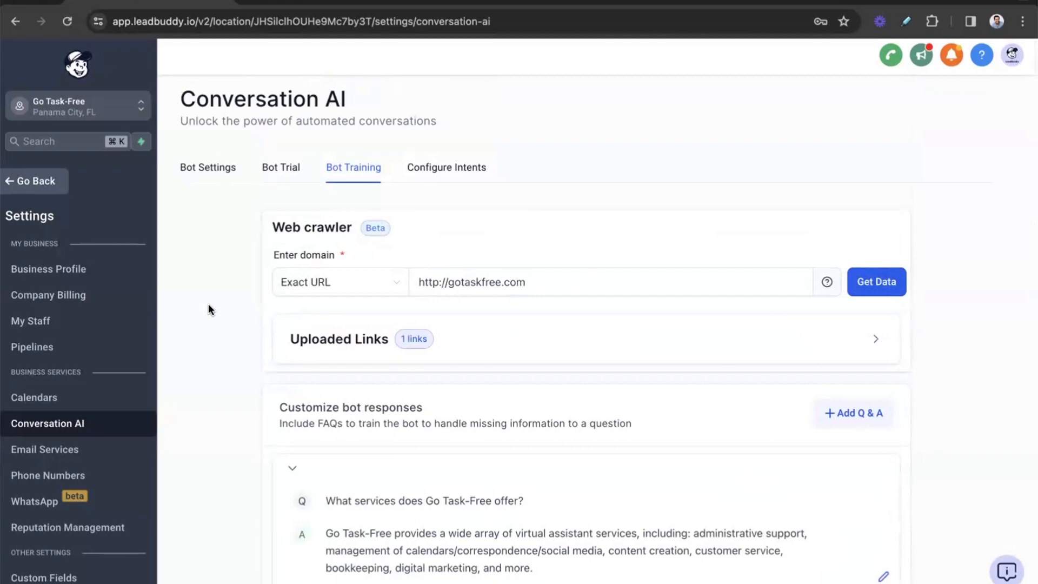
pyautogui.scroll(-3, 209, 303)
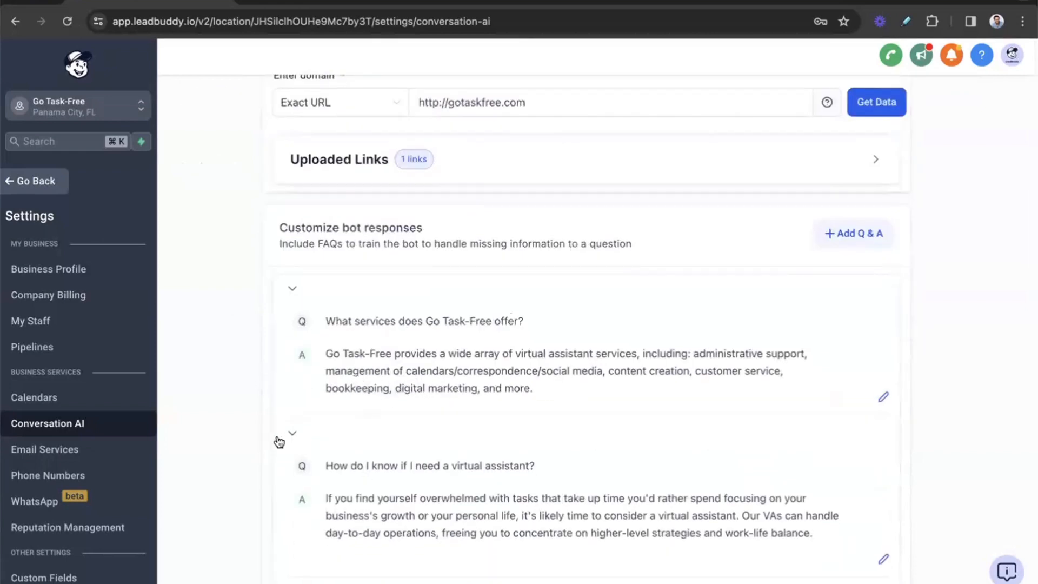
pyautogui.scroll(3, 234, 406)
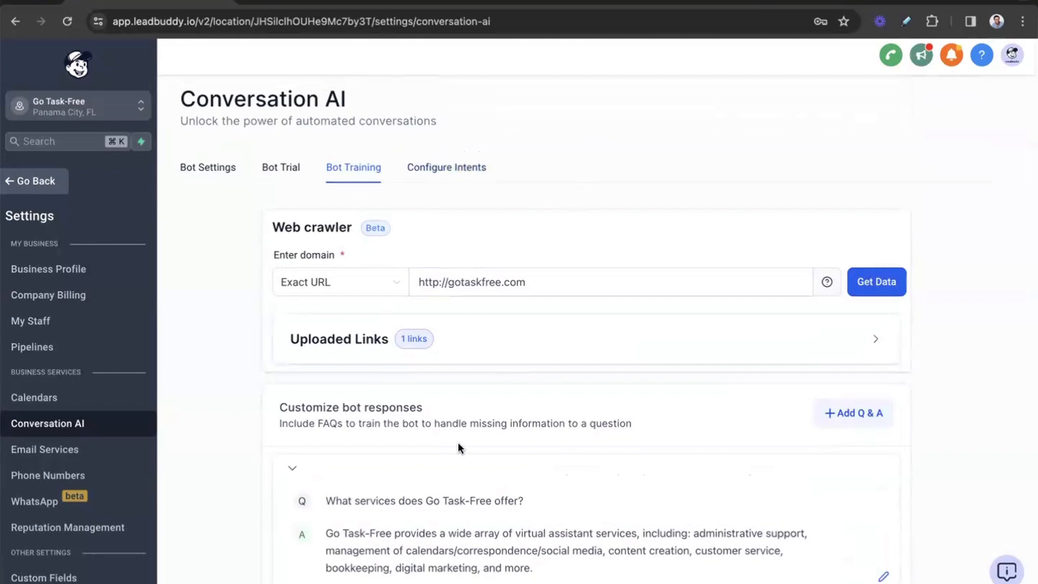
pyautogui.scroll(-5, 458, 444)
pyautogui.scroll(5, 459, 444)
# Step: Open the bot's intent configuration and enable the Appointment Booking intent
pyautogui.click(457, 170)
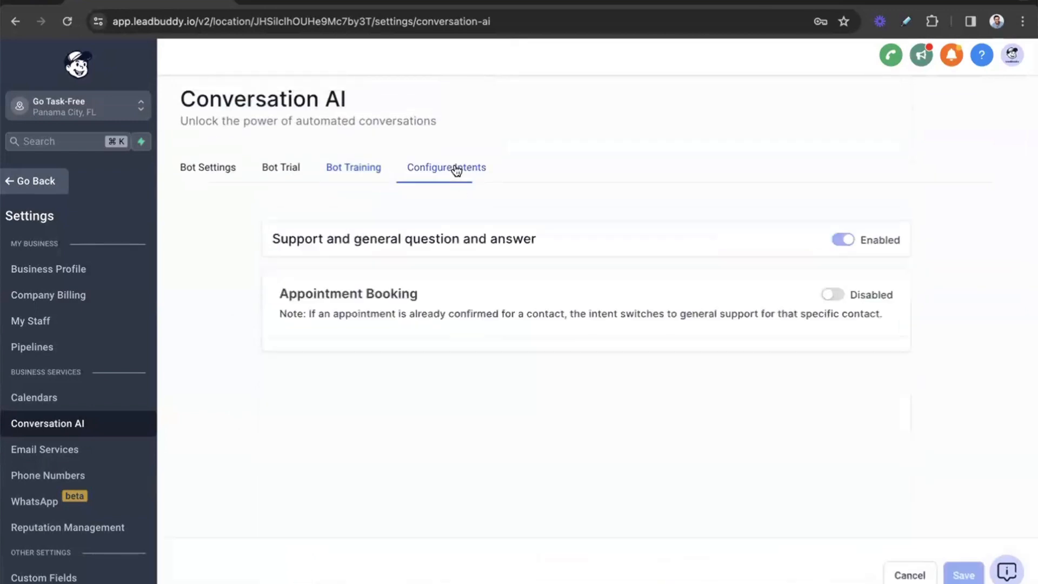
pyautogui.scroll(-2, 605, 157)
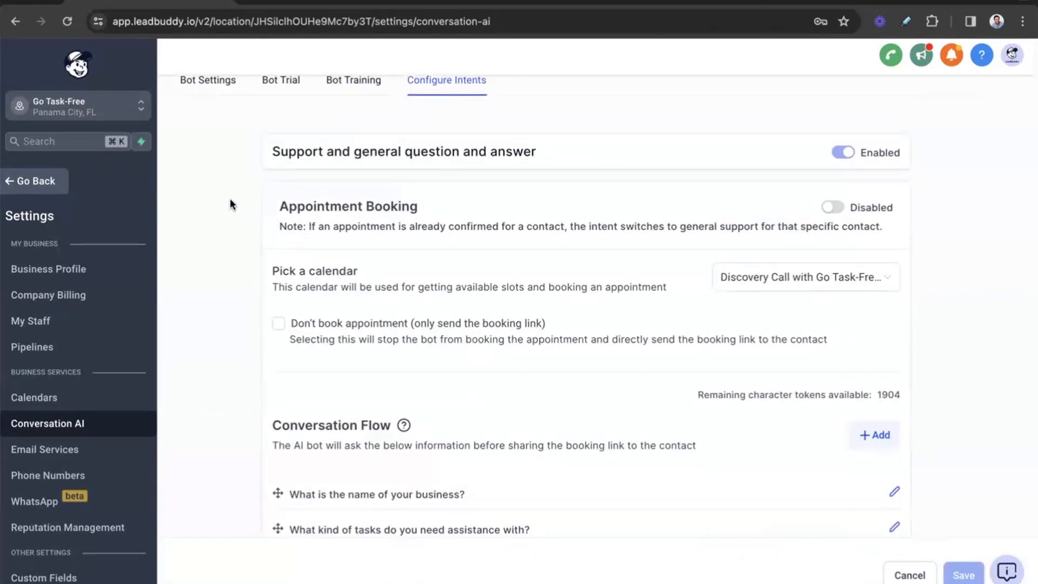
pyautogui.scroll(-1, 230, 204)
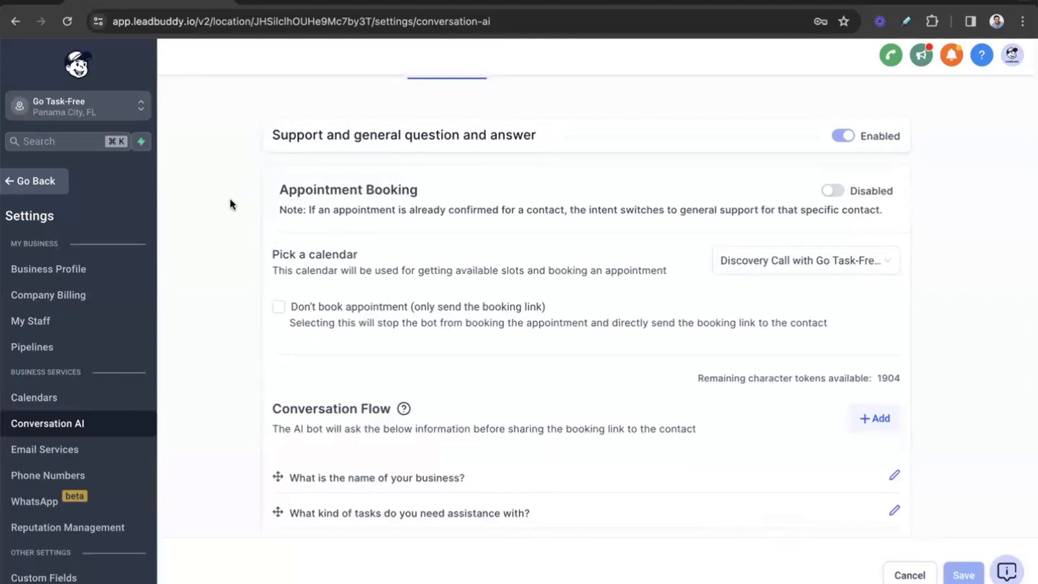
pyautogui.scroll(1, 230, 204)
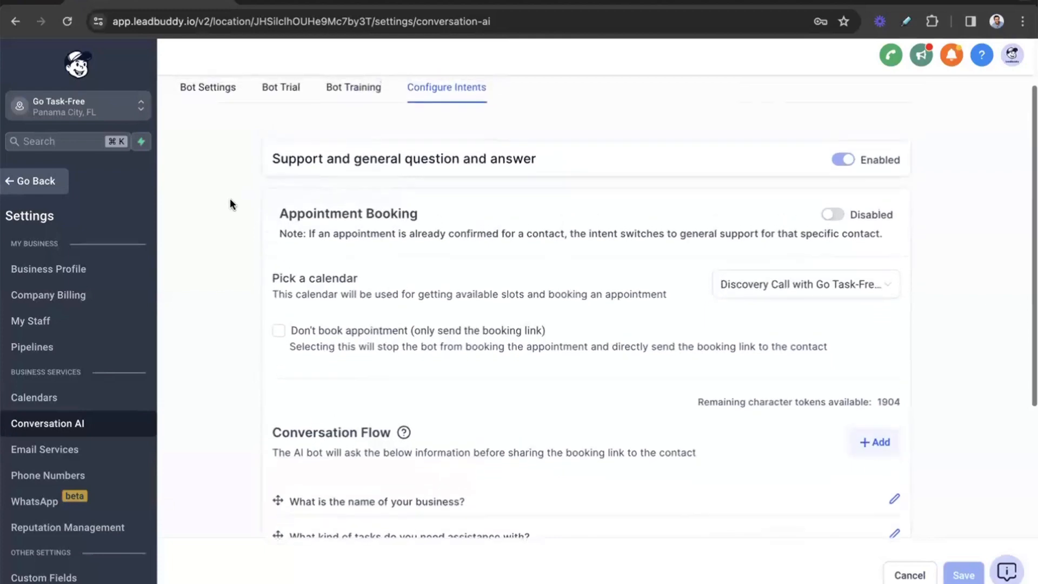
pyautogui.click(833, 215)
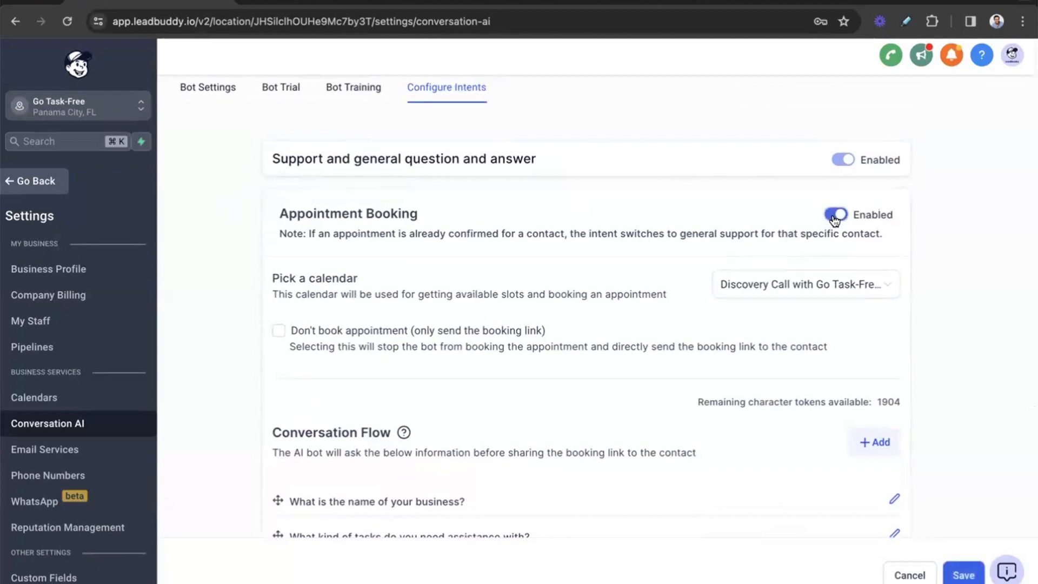
# Step: Look through the available calendars and choose the first "Discovery Call with Go Task-Free" calendar for appointment booking
pyautogui.click(764, 283)
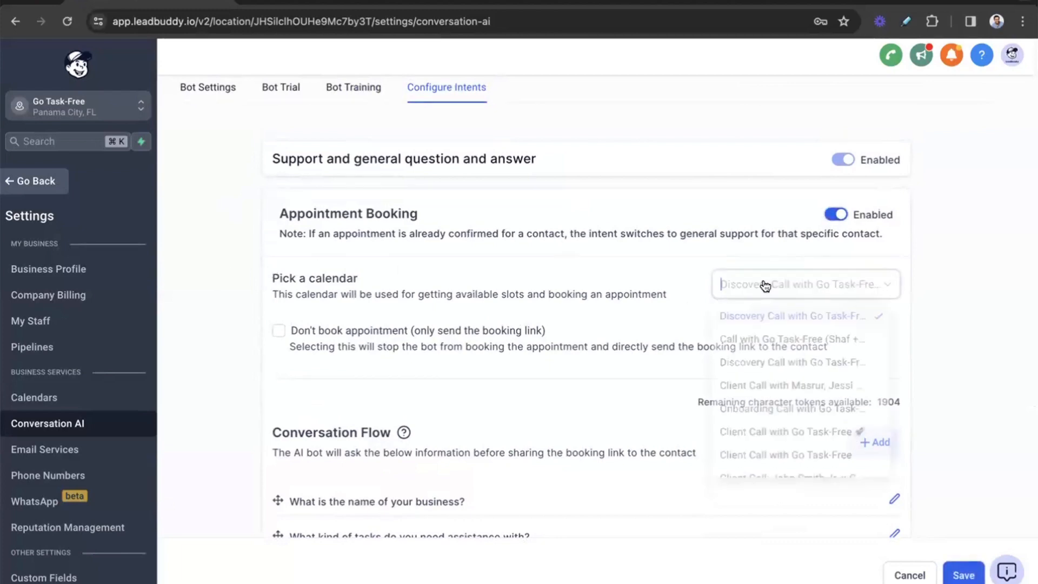
pyautogui.scroll(-1, 812, 331)
pyautogui.scroll(-1, 808, 373)
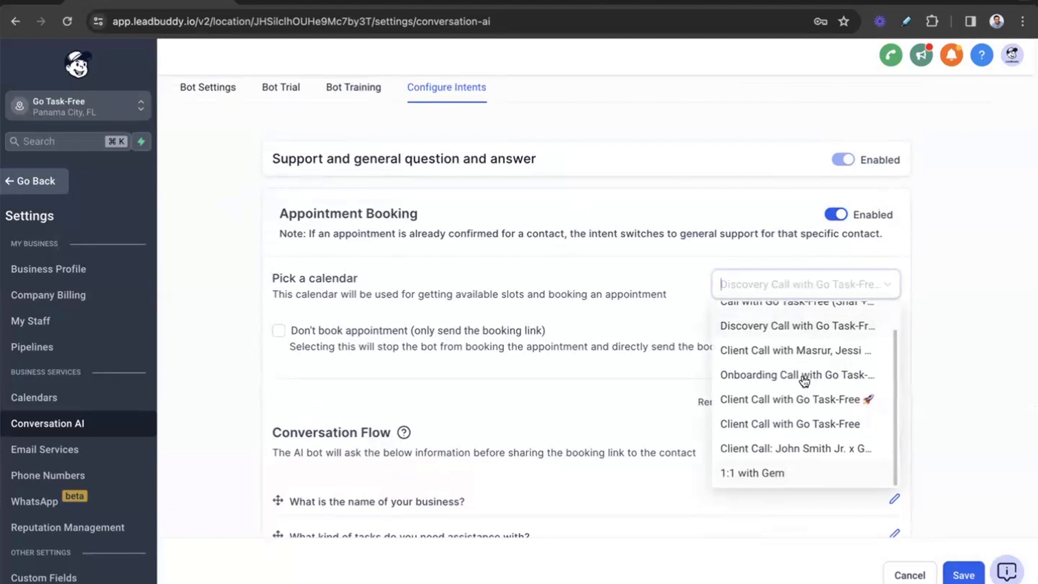
pyautogui.scroll(2, 800, 372)
pyautogui.click(804, 320)
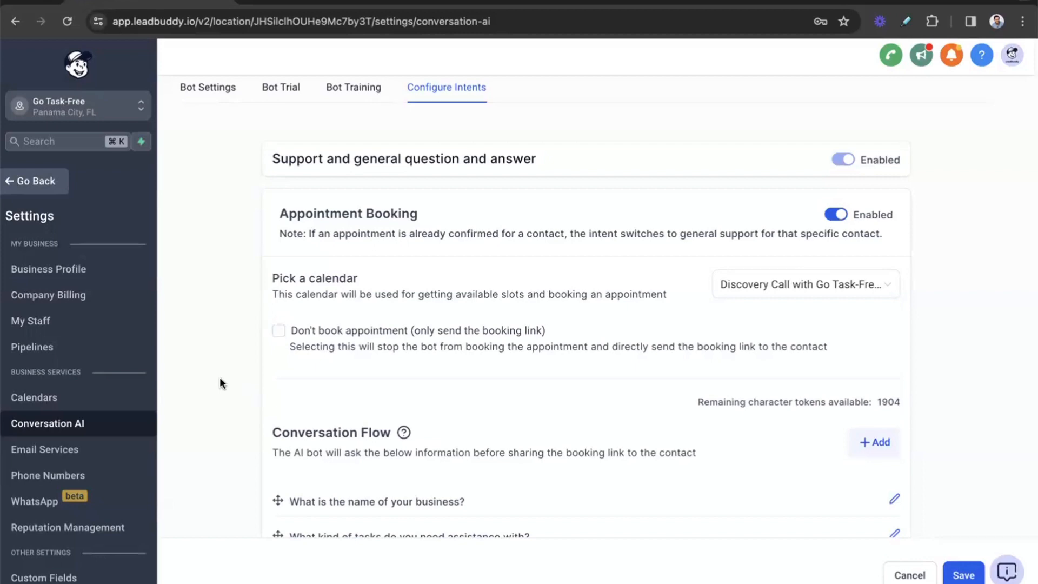
# Step: Review the Conversation Flow questions asked before sharing the booking link and save the intent settings
pyautogui.scroll(-1, 219, 378)
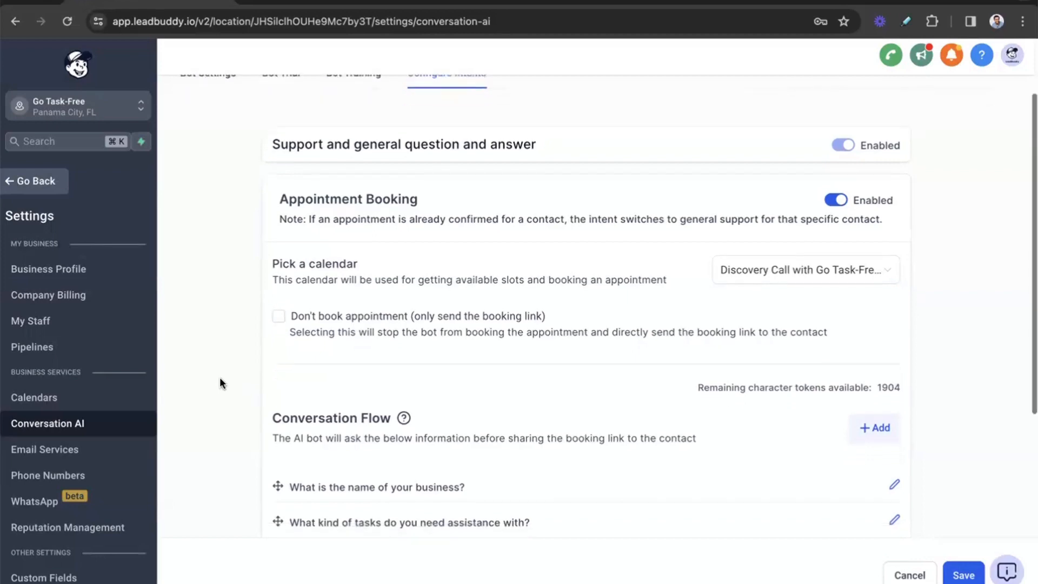
pyautogui.scroll(-5, 980, 298)
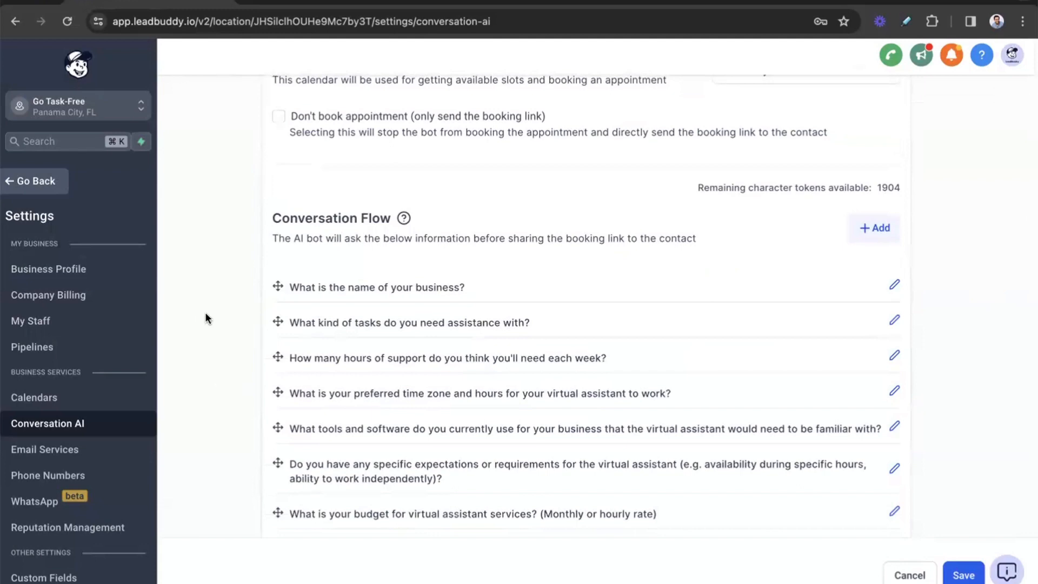
pyautogui.scroll(-1, 352, 195)
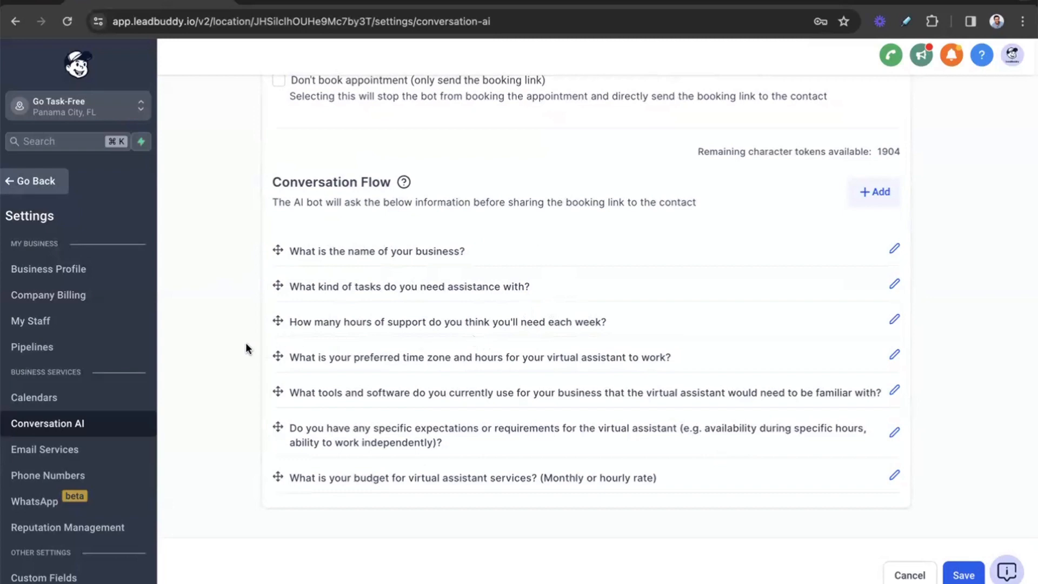
pyautogui.scroll(-2, 453, 358)
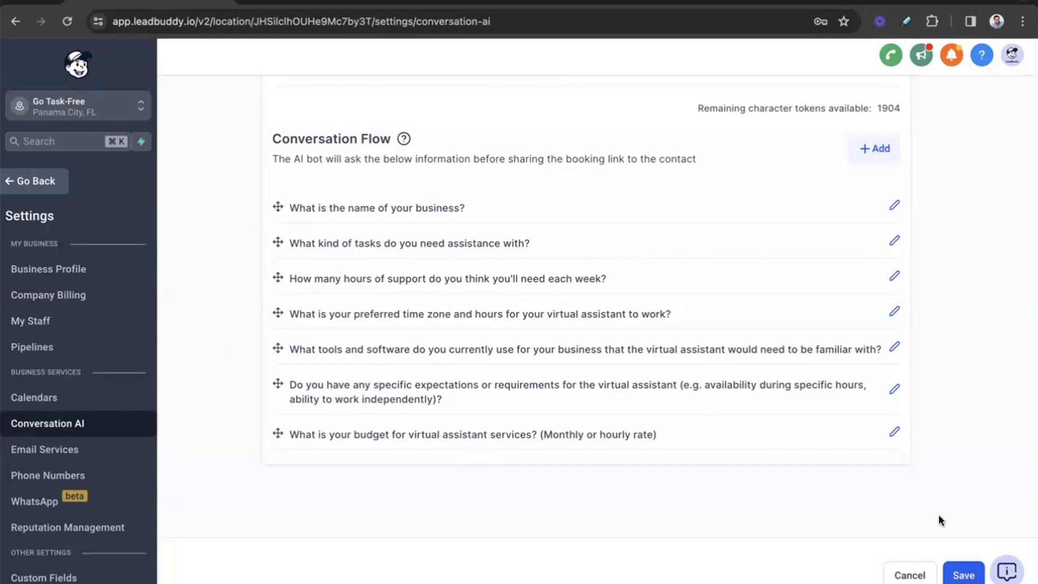
pyautogui.scroll(2, 911, 324)
pyautogui.scroll(5, 911, 325)
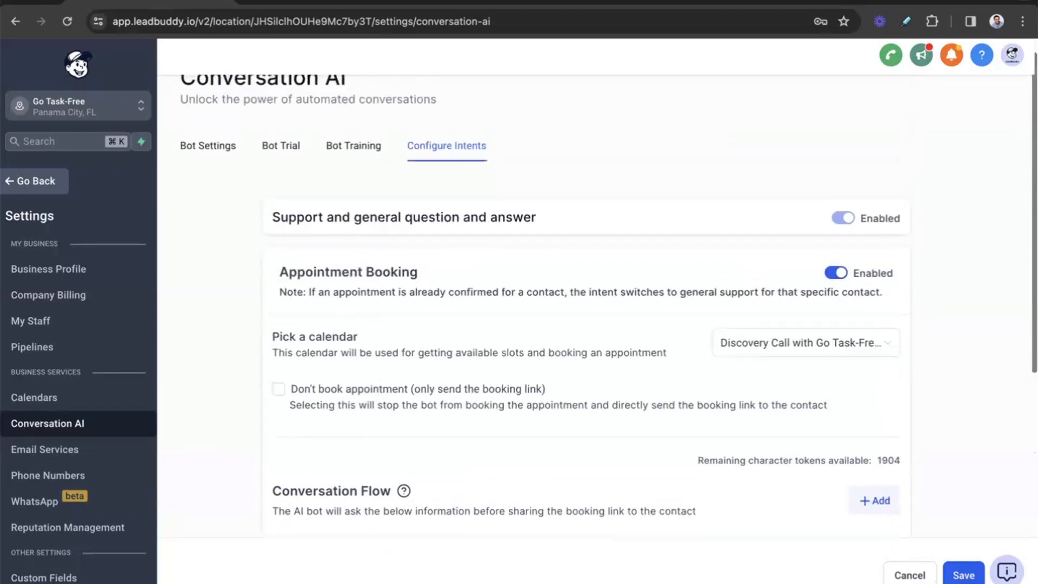
pyautogui.click(966, 574)
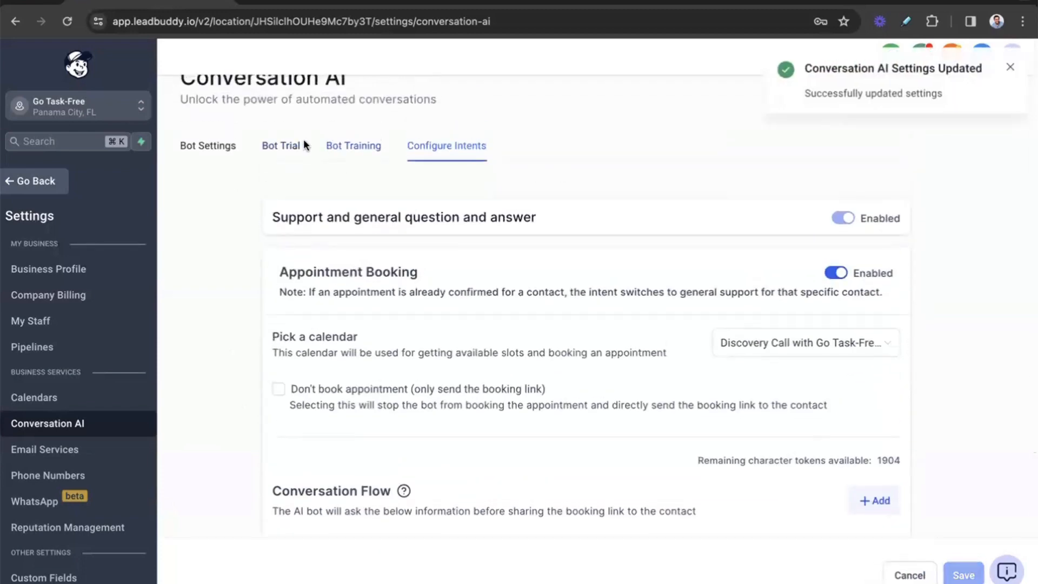
# Step: Open the bot trial and send the test message "Hi, I'd like to hire a virtual assistant for my business"
pyautogui.click(284, 149)
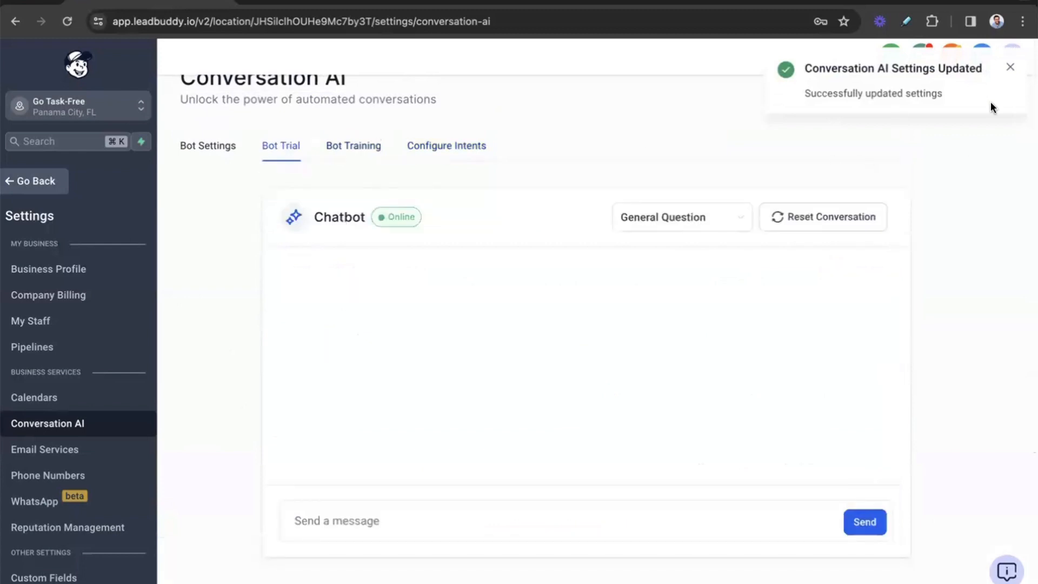
pyautogui.click(459, 515)
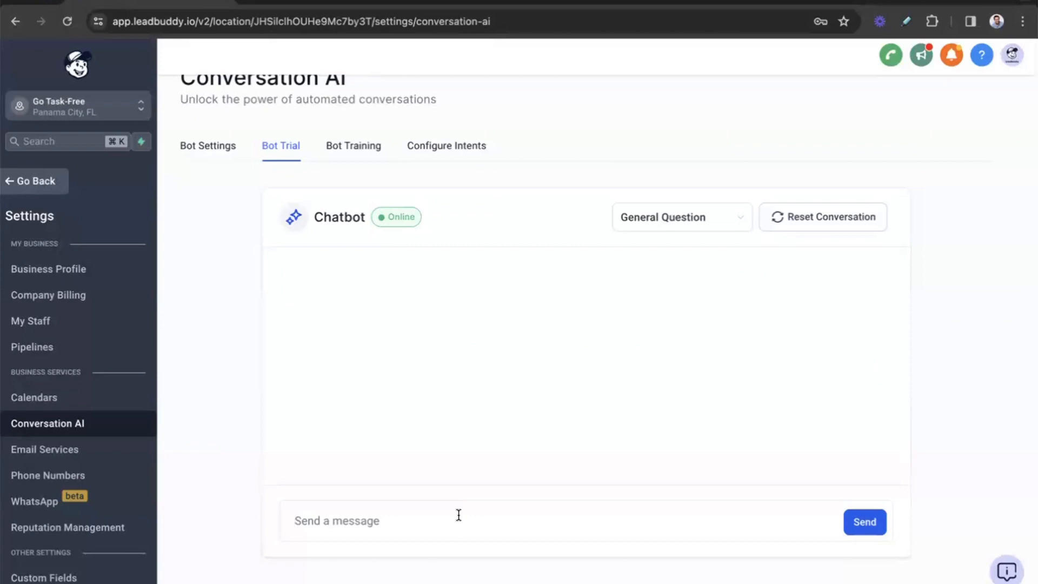
pyautogui.write('Hi, I')
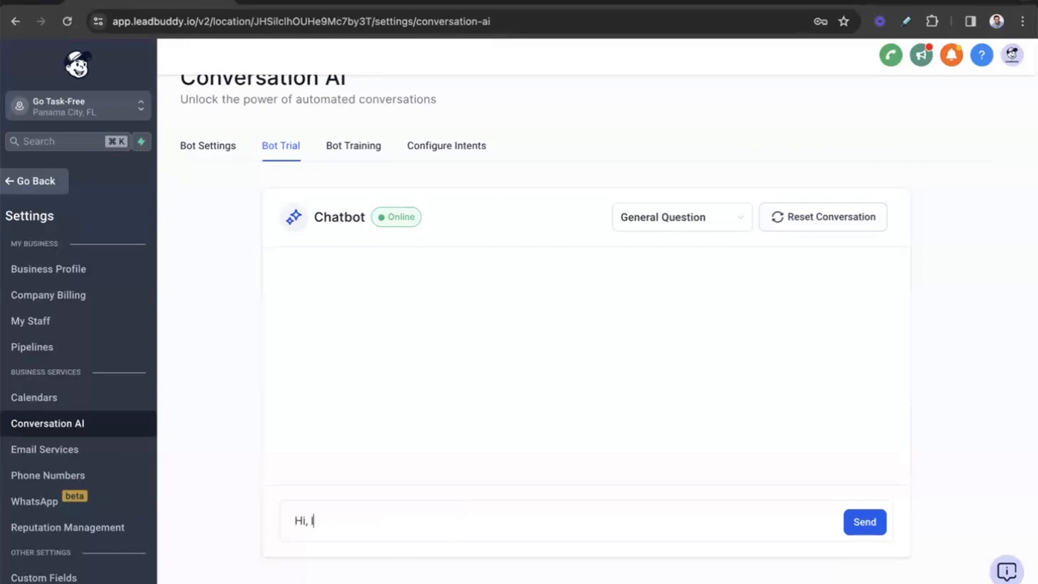
pyautogui.write("'d like to hire a vi")
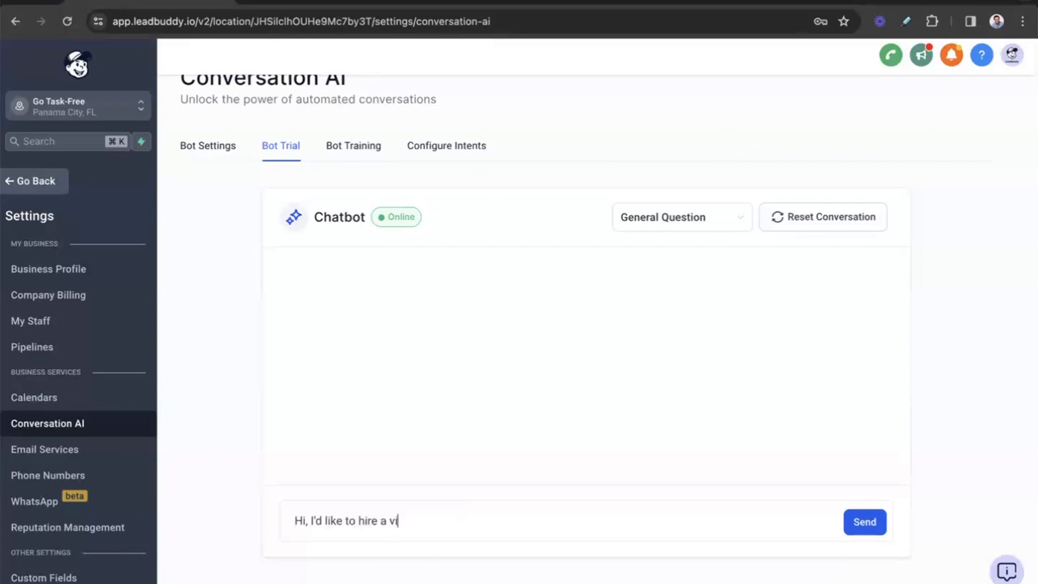
pyautogui.write('rtual assistant')
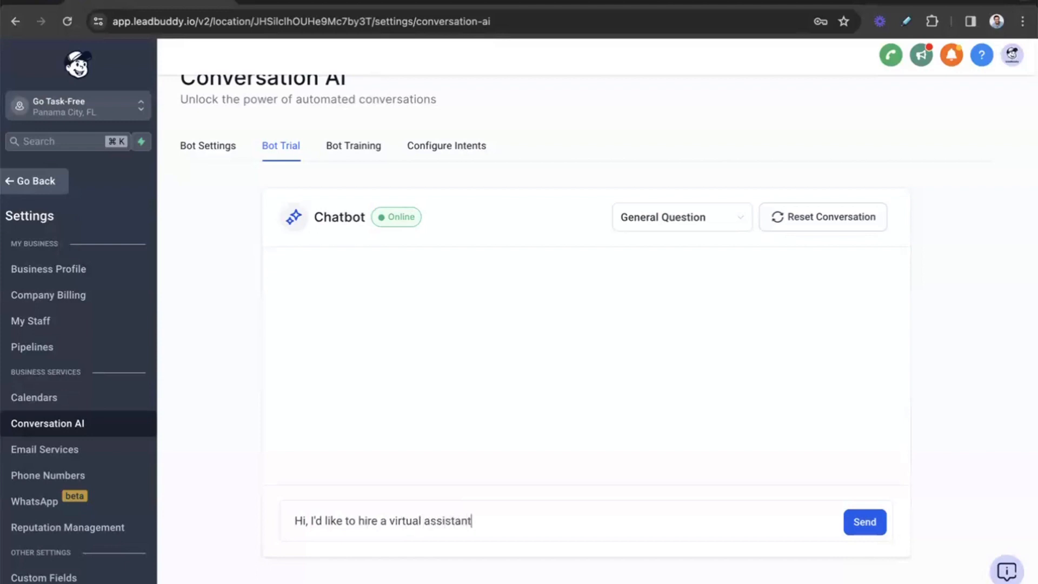
pyautogui.write(' for my business')
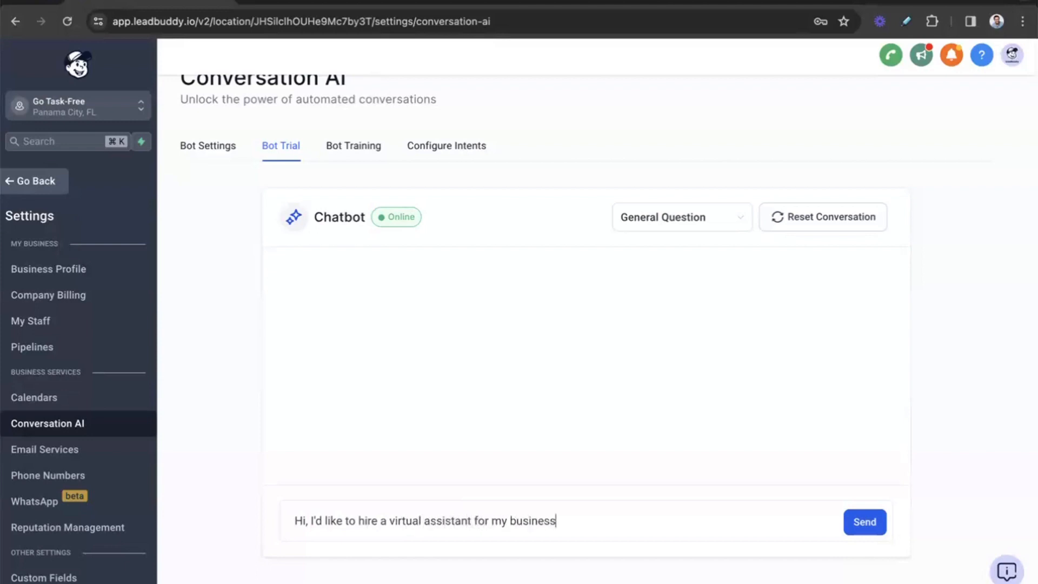
pyautogui.press('Return')
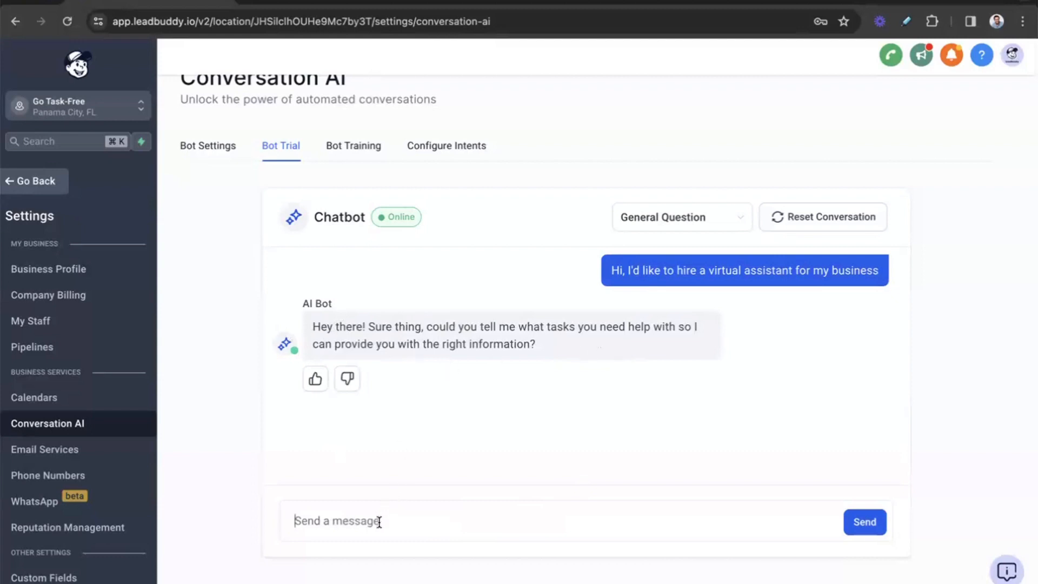
# Step: Reply to the trial chatbot with "Yes, I need help with intake for my business"
pyautogui.write('Yes, I need help with intake for my b')
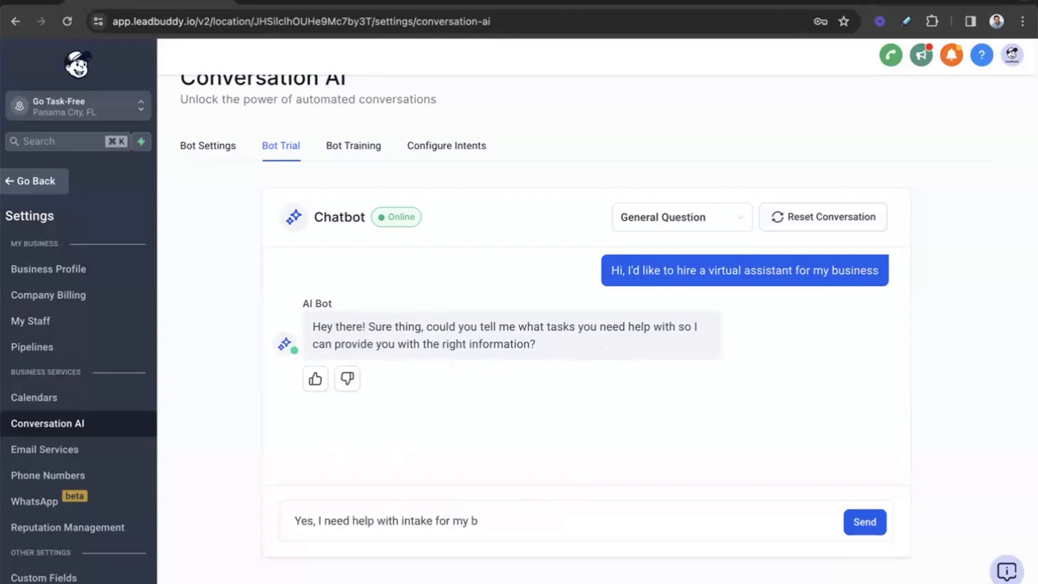
pyautogui.write('usiness')
pyautogui.press('Return')
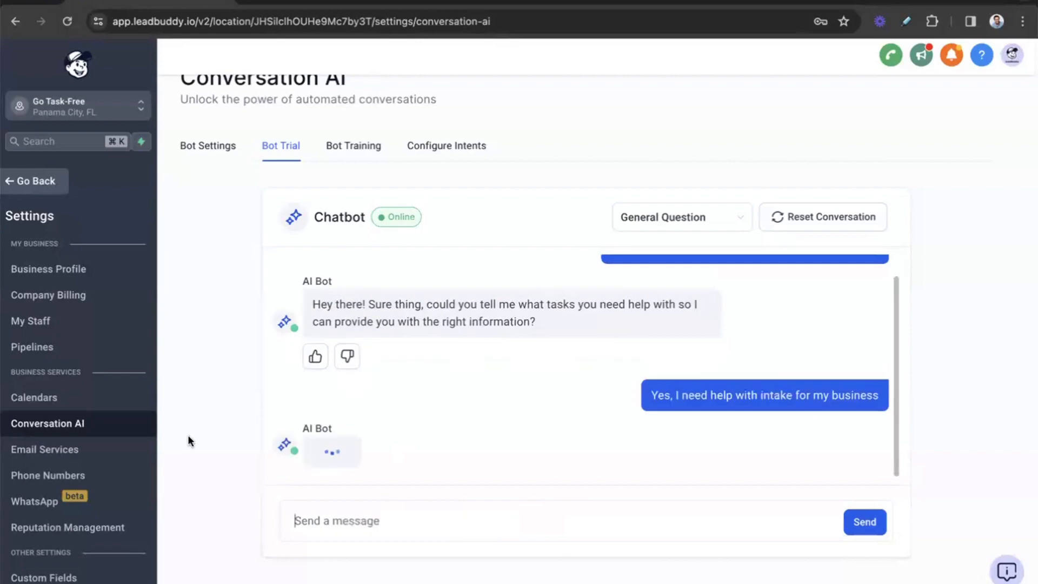
# Step: Reject the bot's first reply and train it to answer "Hey there! Sure thing, what's the name of your business?"
pyautogui.scroll(-1, 236, 364)
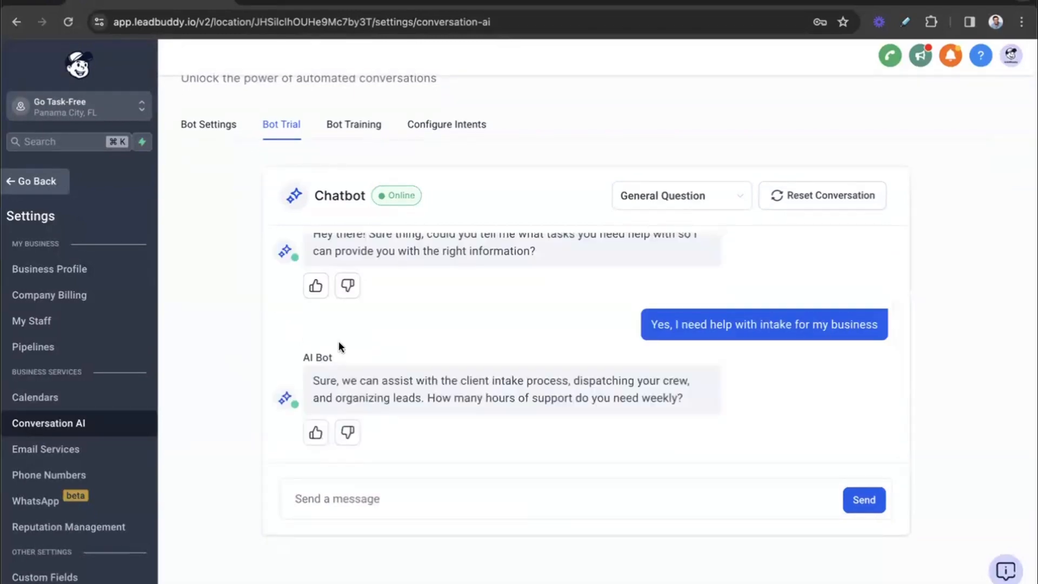
pyautogui.scroll(1, 339, 342)
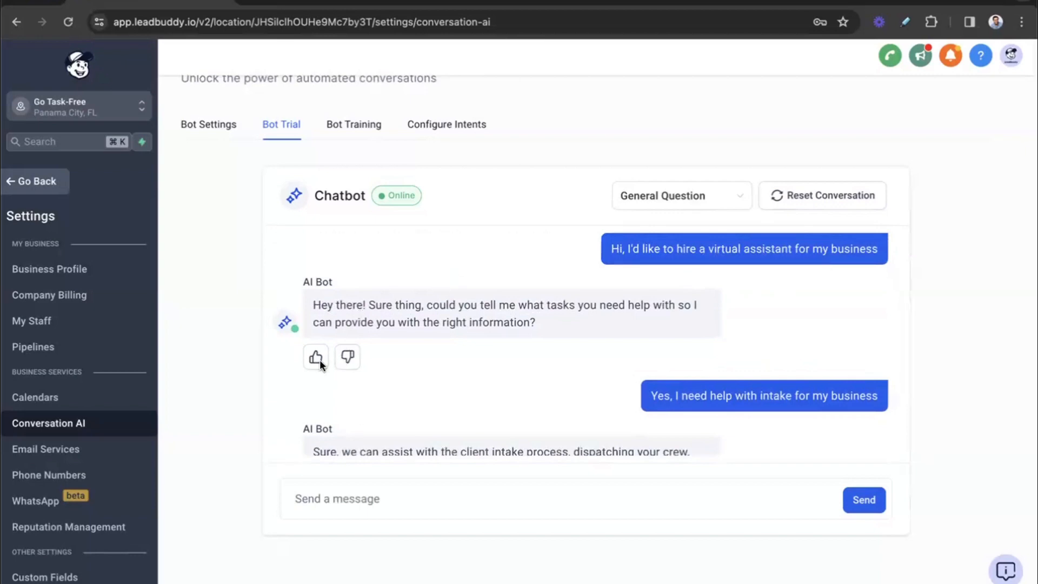
pyautogui.scroll(1, 752, 280)
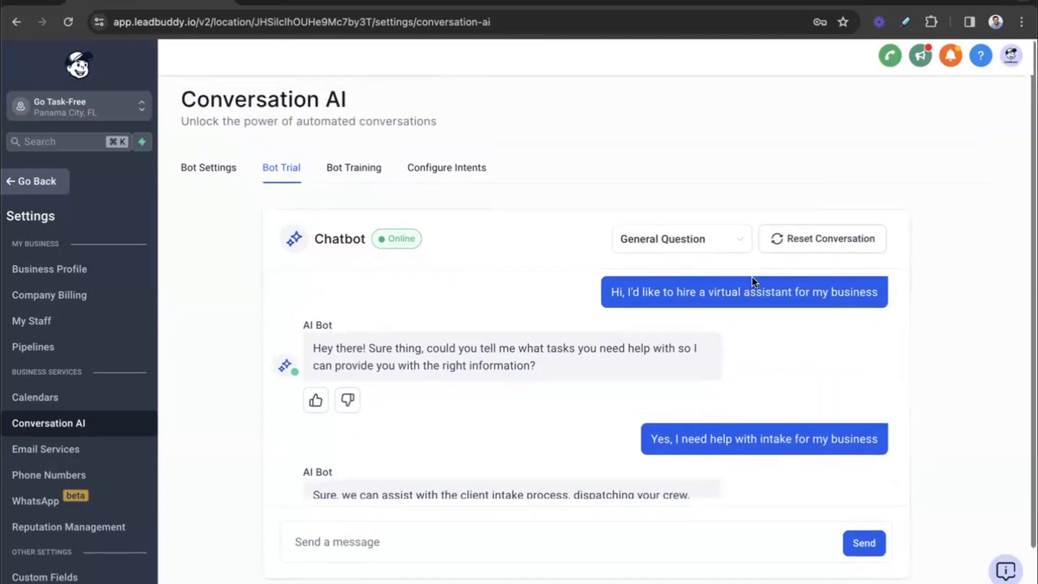
pyautogui.scroll(-1, 740, 284)
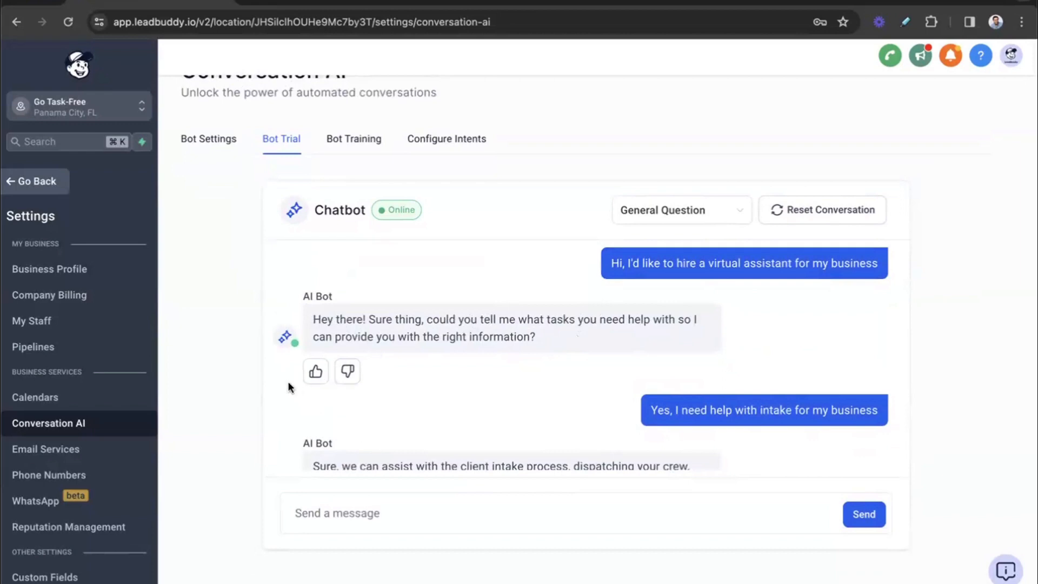
pyautogui.click(351, 374)
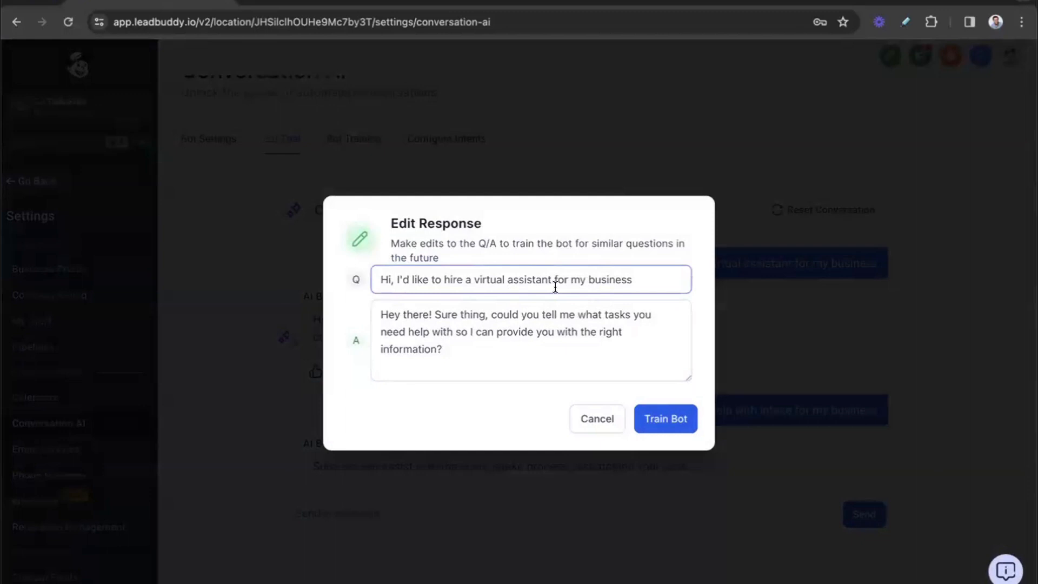
pyautogui.click(604, 338)
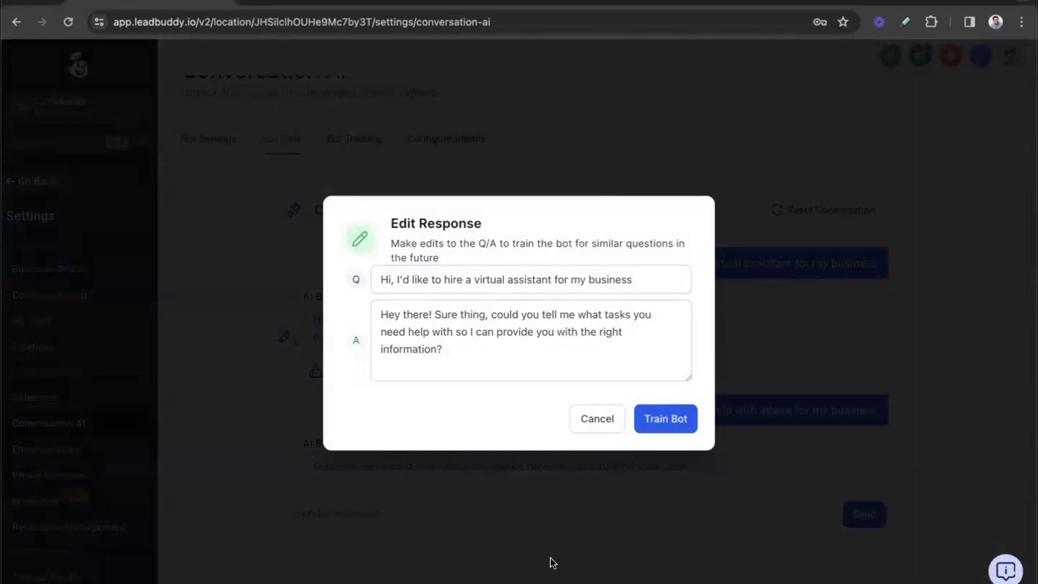
pyautogui.click(542, 367)
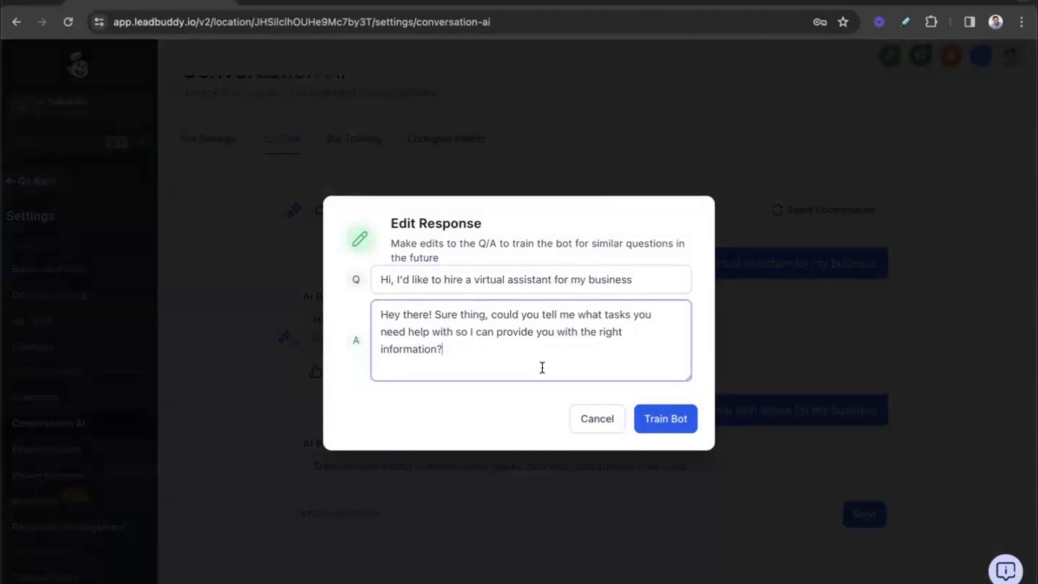
pyautogui.moveTo(542, 368); pyautogui.dragTo(492, 313)
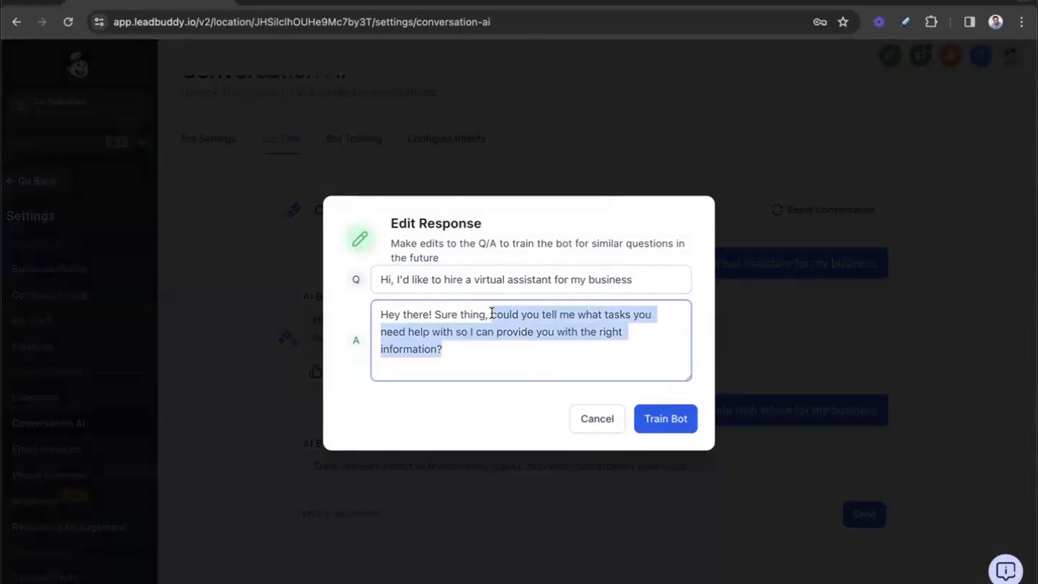
pyautogui.write("what's thei")
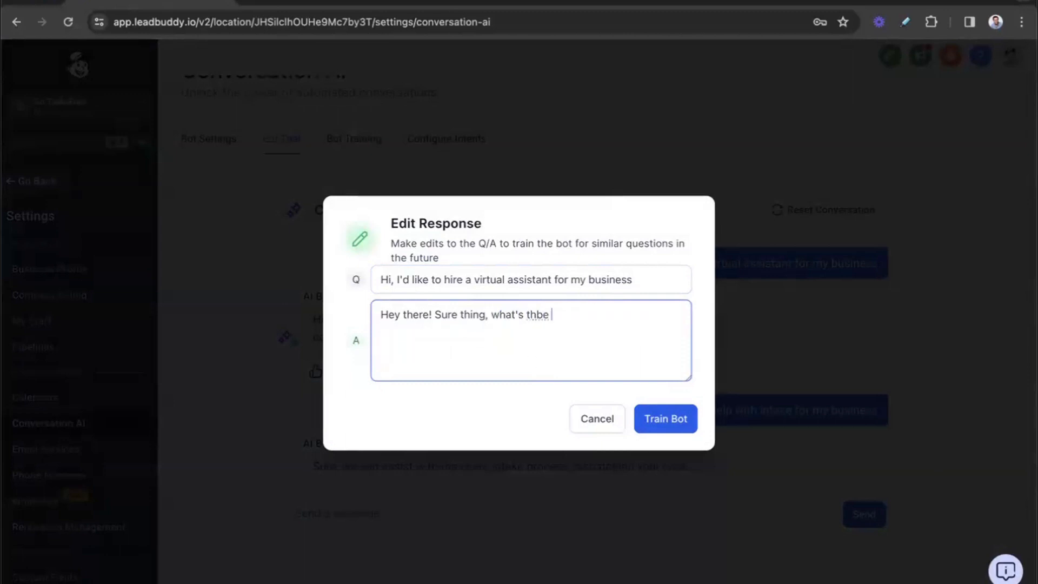
pyautogui.press('BackSpace')
pyautogui.press('BackSpace')
pyautogui.write('e name')
pyautogui.write('of your busines')
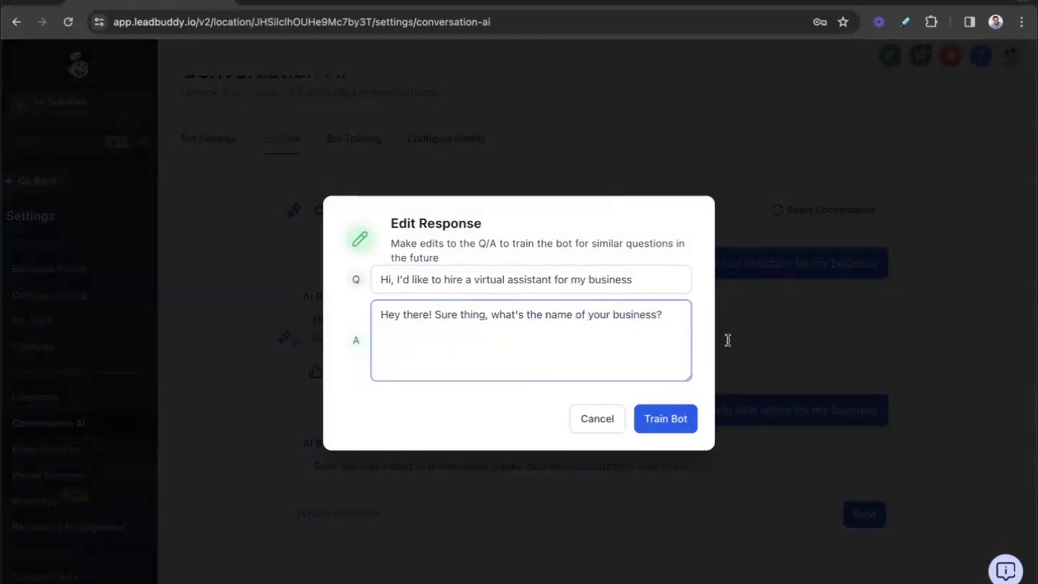
pyautogui.write('s?')
pyautogui.click(669, 420)
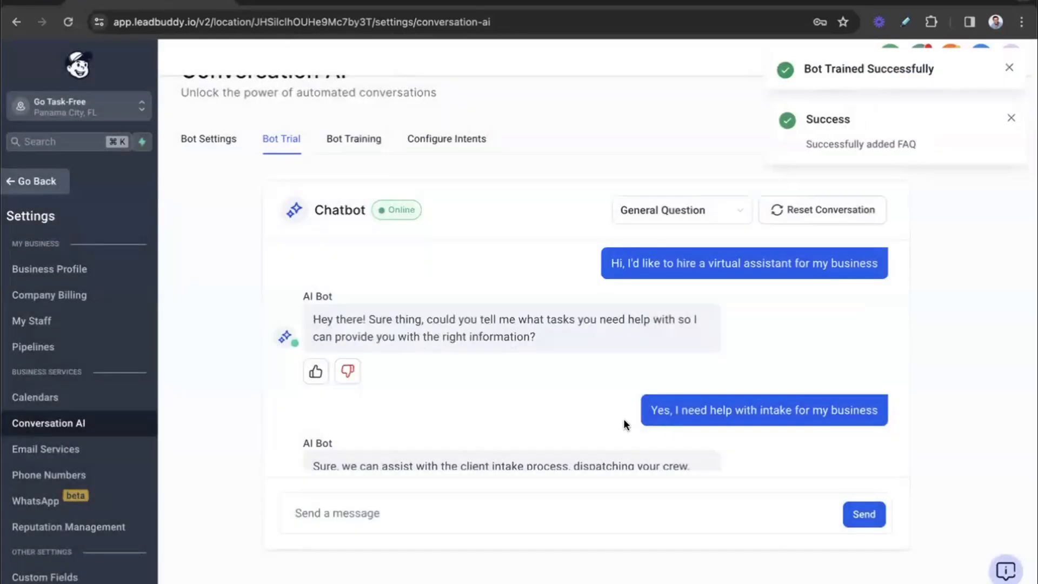
# Step: Reset the trial conversation and send "Hi, I'd like to hire a virtual assistant for my business. How much do you charge?"
pyautogui.scroll(-2, 595, 409)
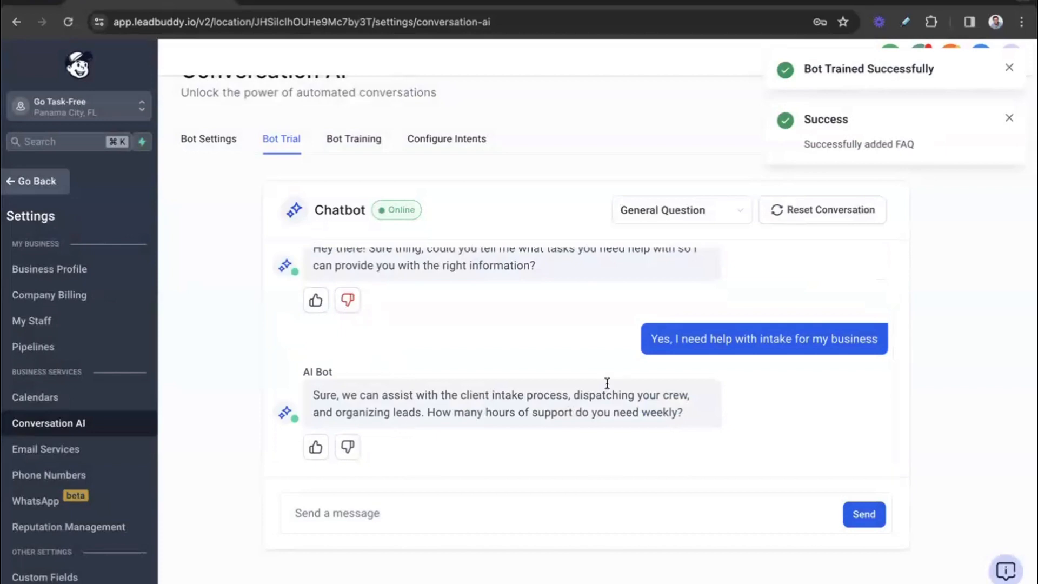
pyautogui.scroll(2, 775, 381)
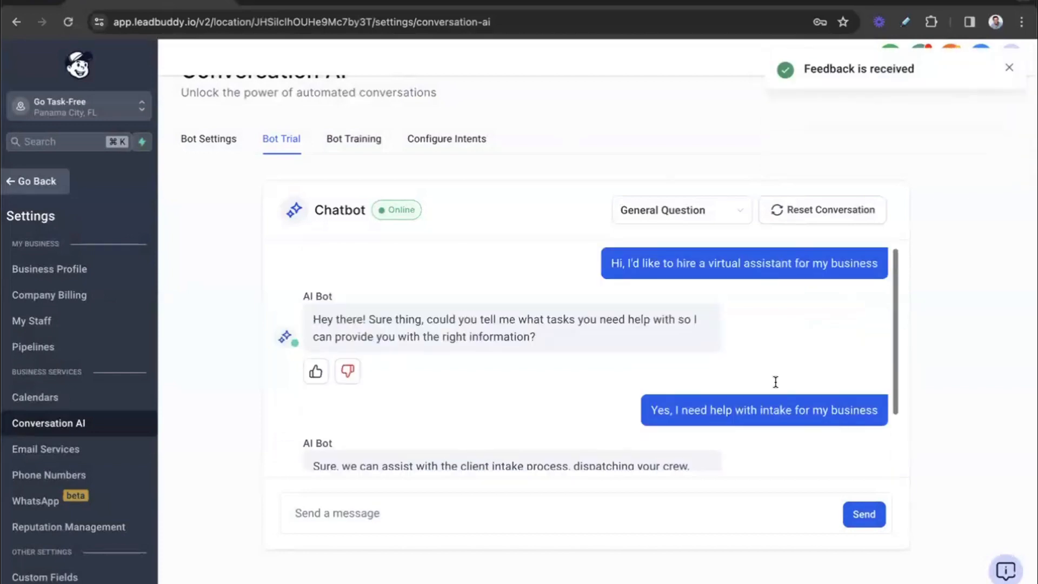
pyautogui.click(777, 220)
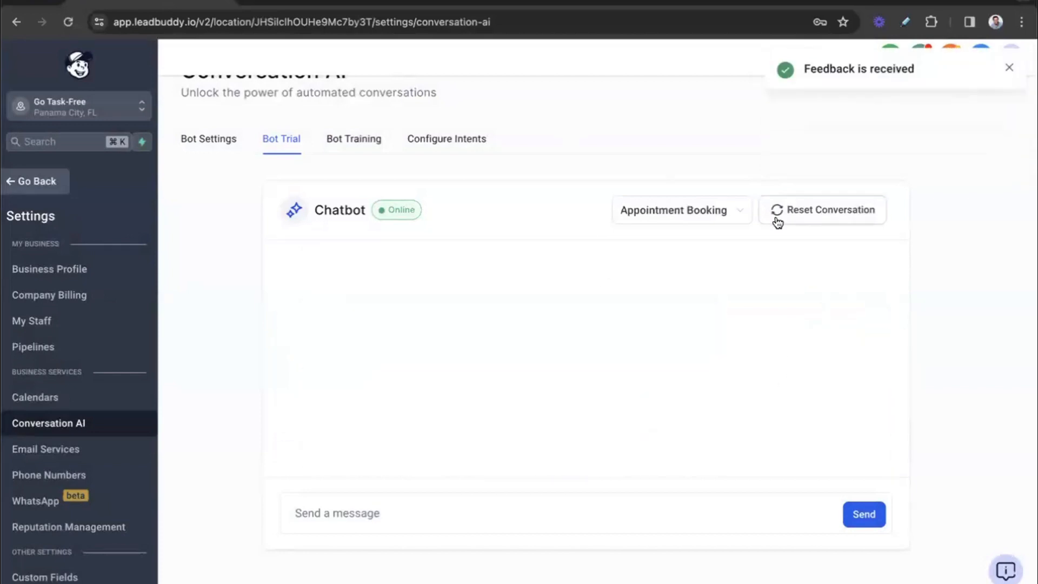
pyautogui.click(471, 515)
pyautogui.write('Hi')
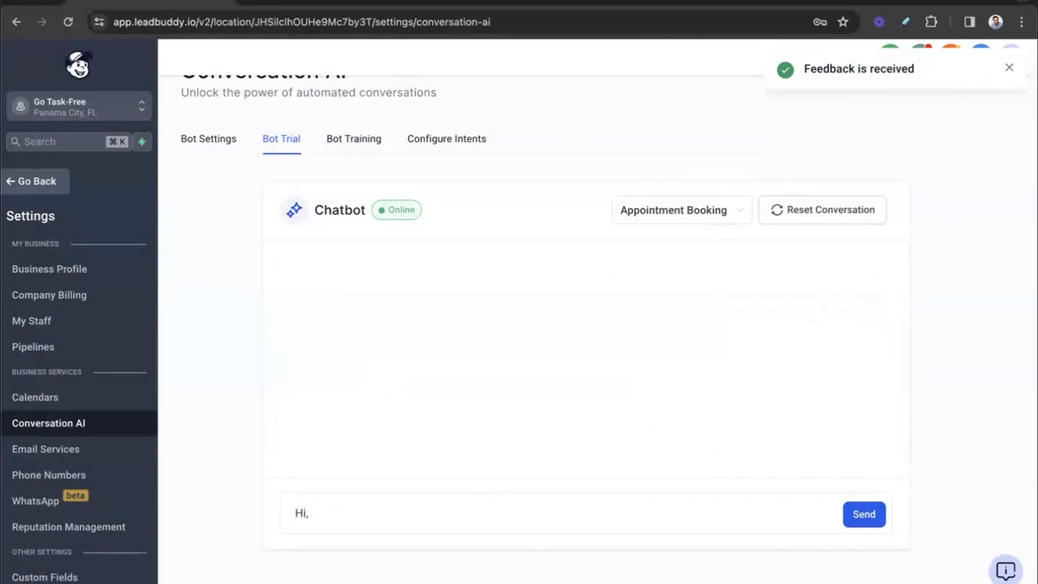
pyautogui.write(", I'd like to hire a virtual as")
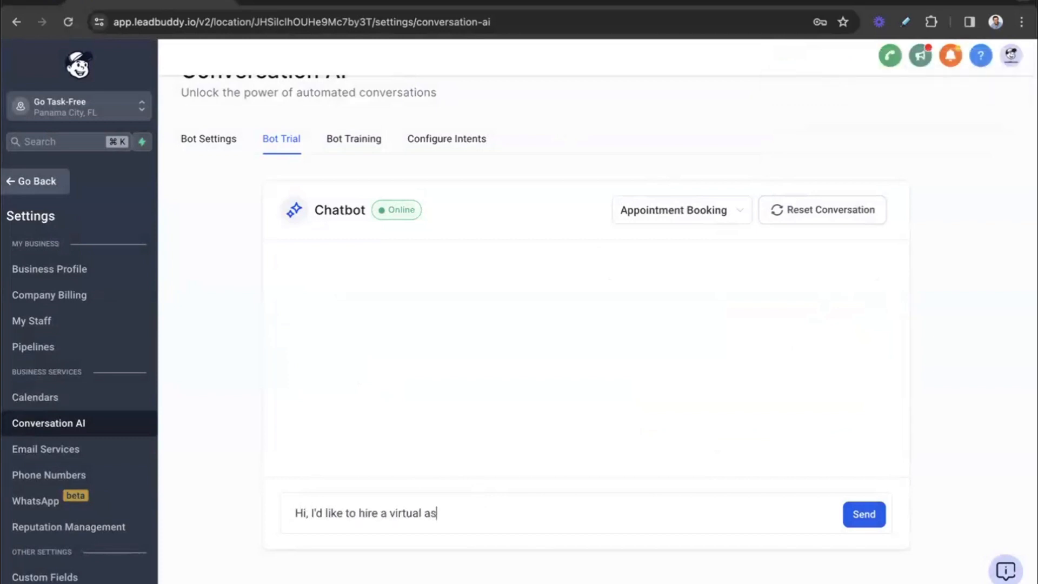
pyautogui.write('sistant for my business. How much do you charge?')
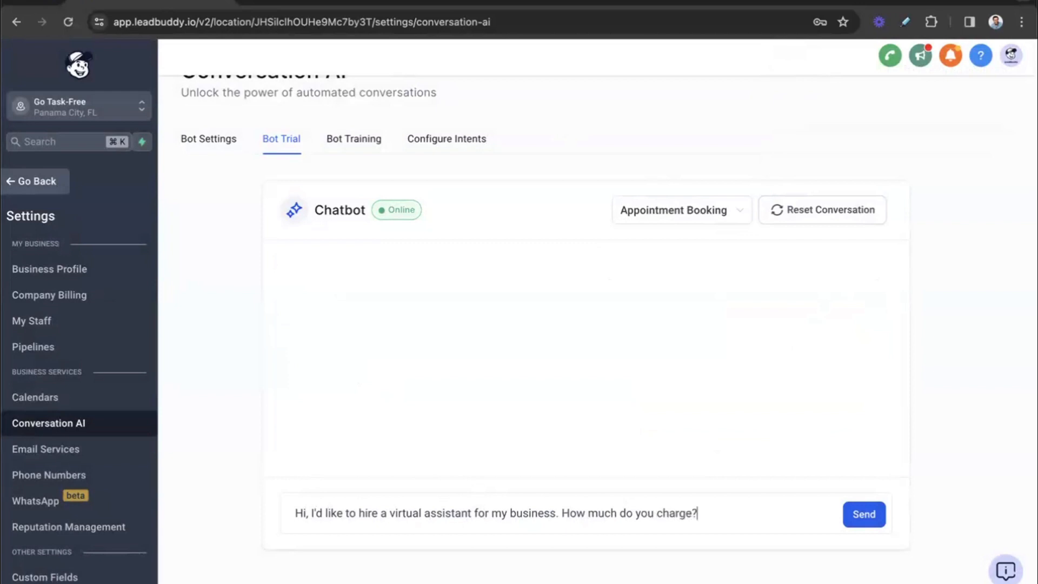
pyautogui.press('Return')
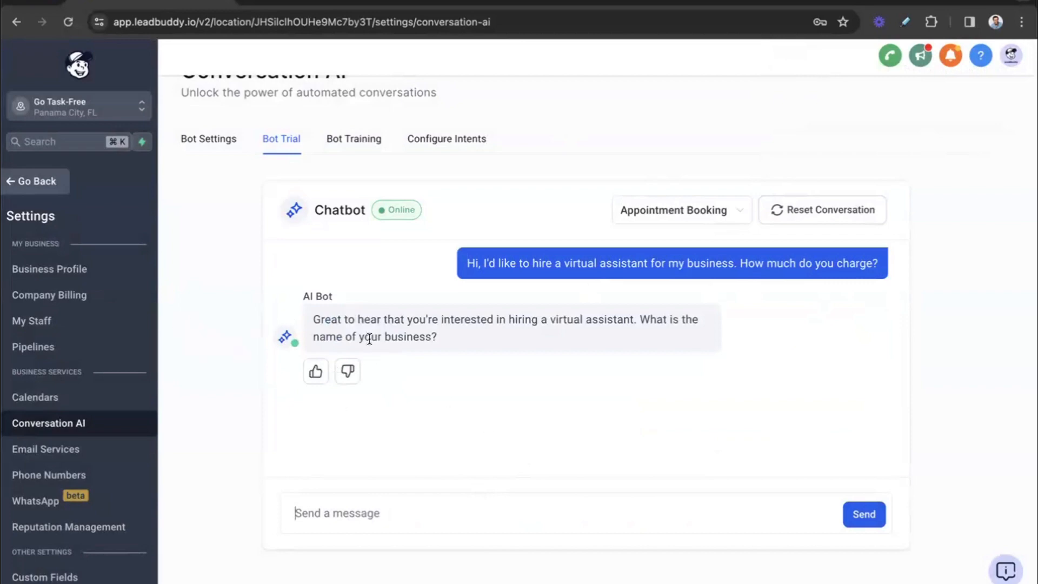
# Step: Approve the bot's reply with positive feedback and answer its business name question with "HVAC Pros"
pyautogui.moveTo(313, 320); pyautogui.dragTo(506, 341)
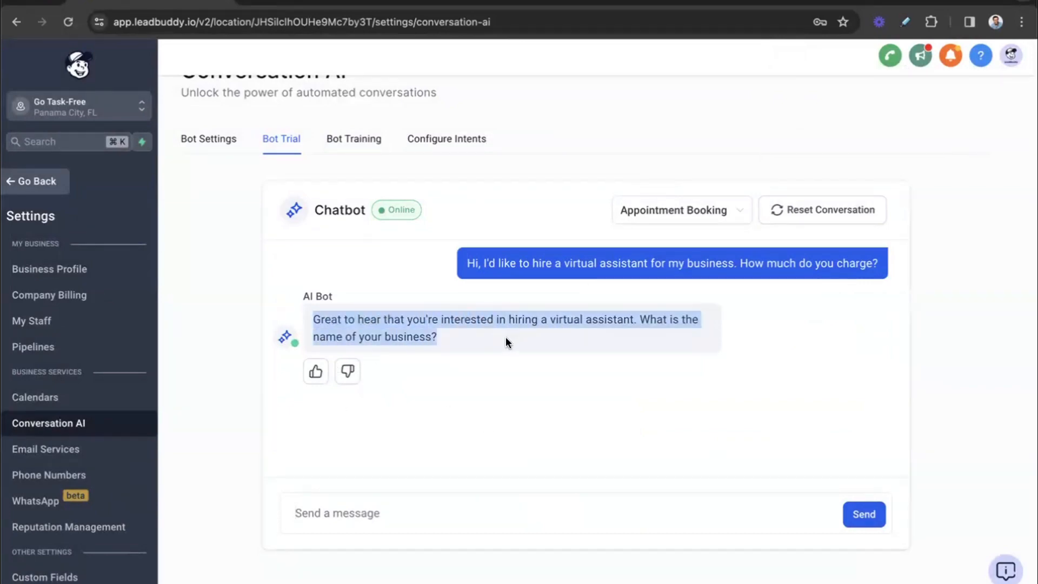
pyautogui.click(316, 373)
pyautogui.click(458, 505)
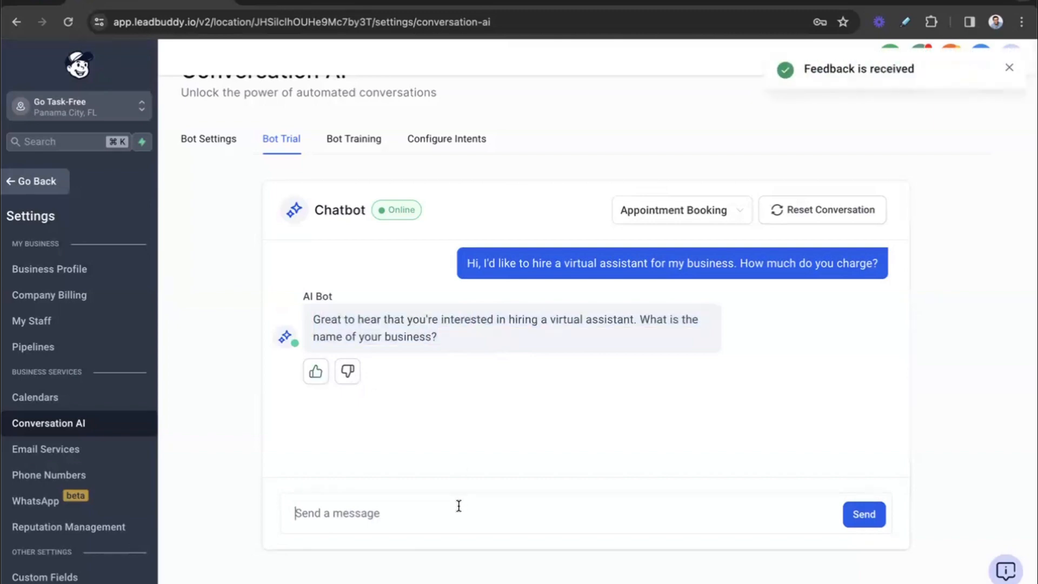
pyautogui.write('HVAC Pros')
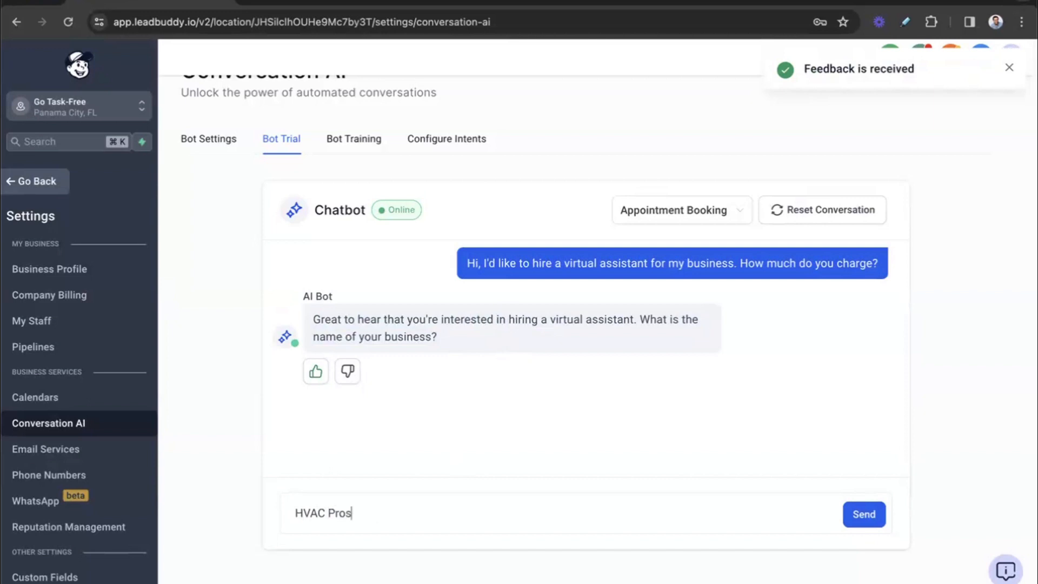
pyautogui.press('Return')
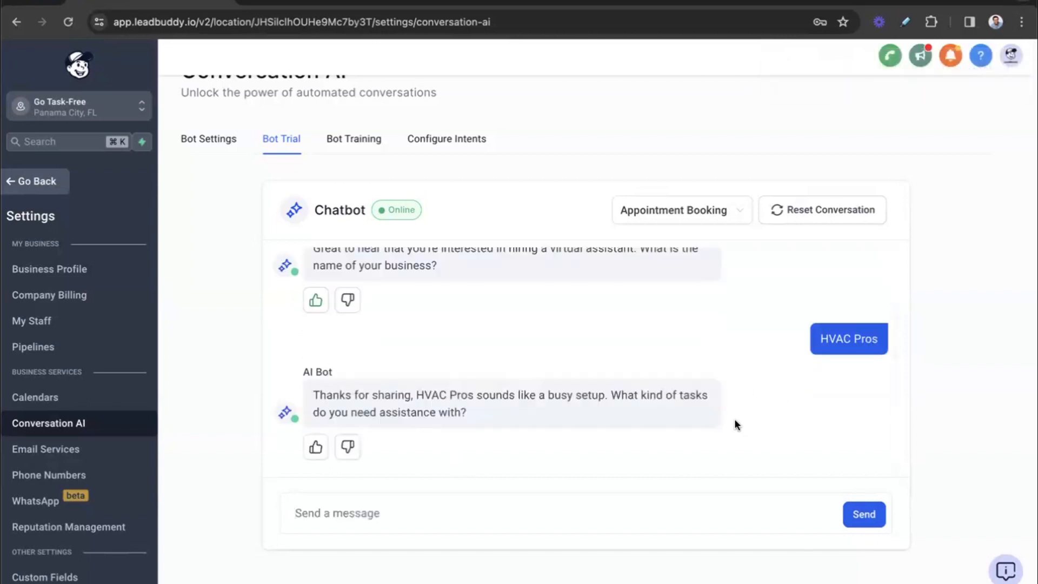
# Step: Reply "I need help with intake of leads, and basic administrative work" and answer the weekly hours question with "20-30"
pyautogui.write('I need help with intake of leads')
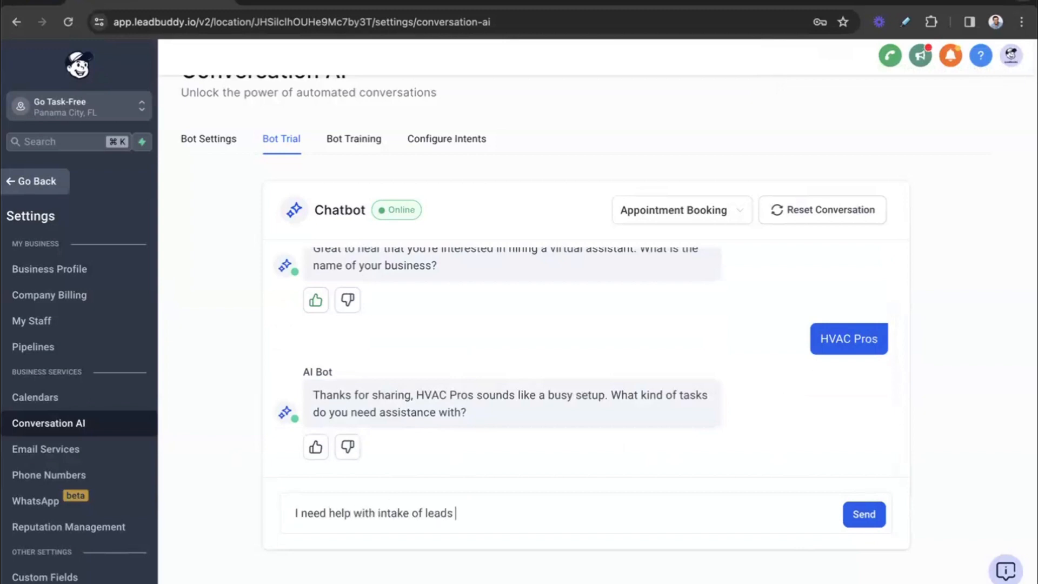
pyautogui.write(', and basic administrative work')
pyautogui.press('Return')
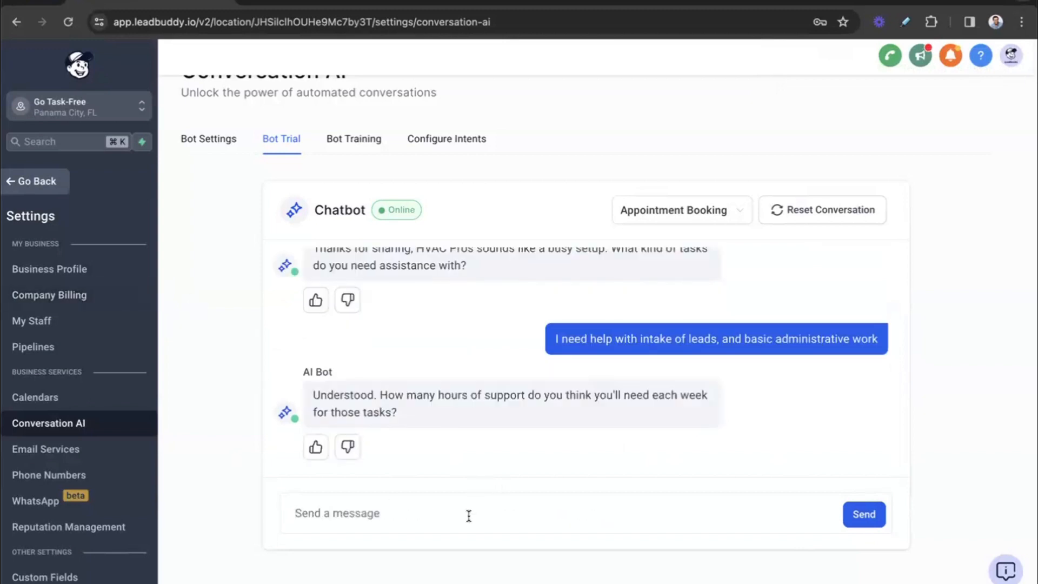
pyautogui.write('20-30')
pyautogui.press('Return')
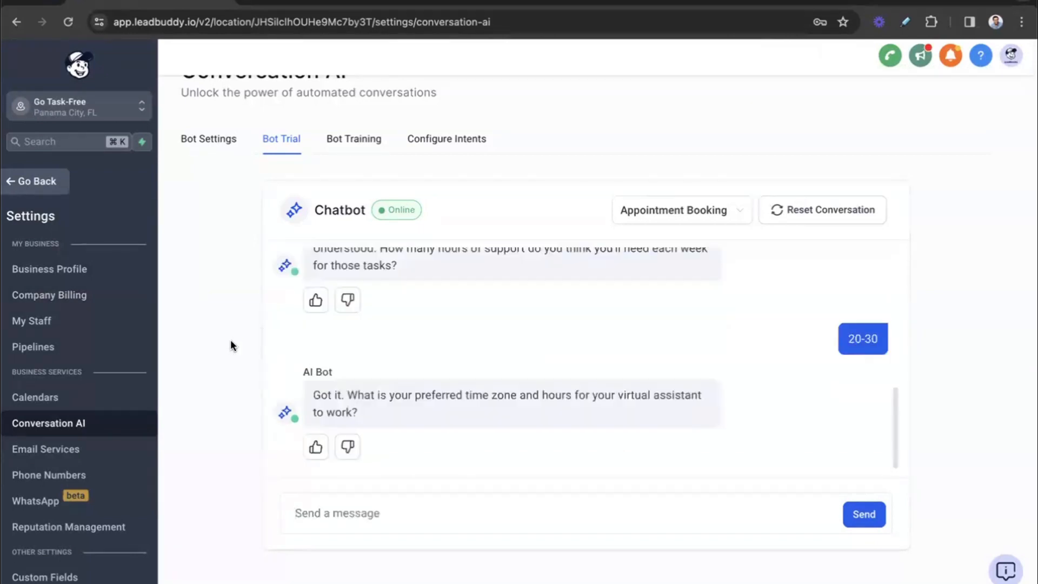
# Step: Review the bot's qualifying questions in the trial conversation from the first message to the latest one
pyautogui.scroll(6, 484, 343)
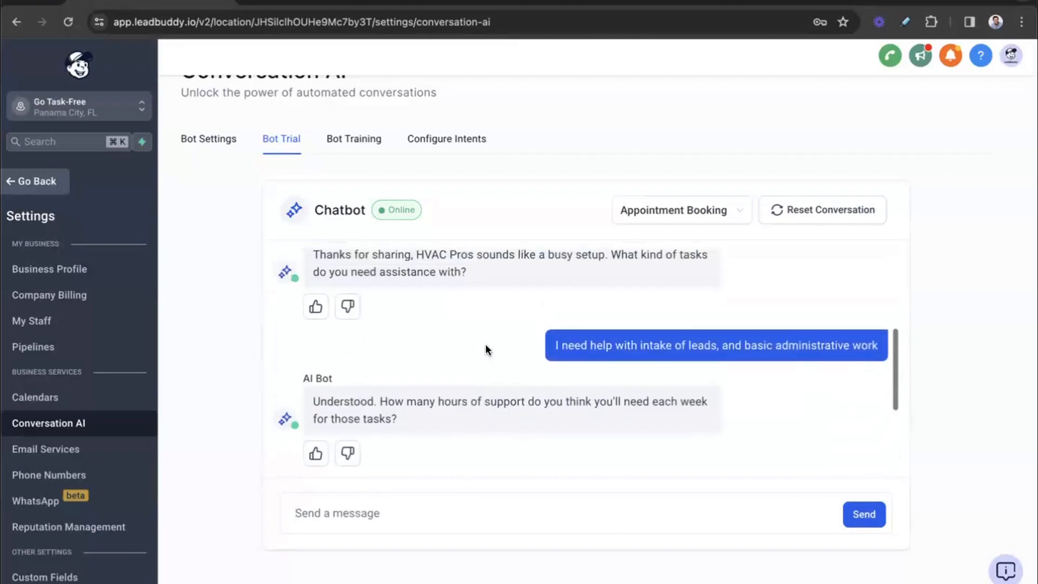
pyautogui.scroll(2, 485, 348)
pyautogui.scroll(-3, 485, 348)
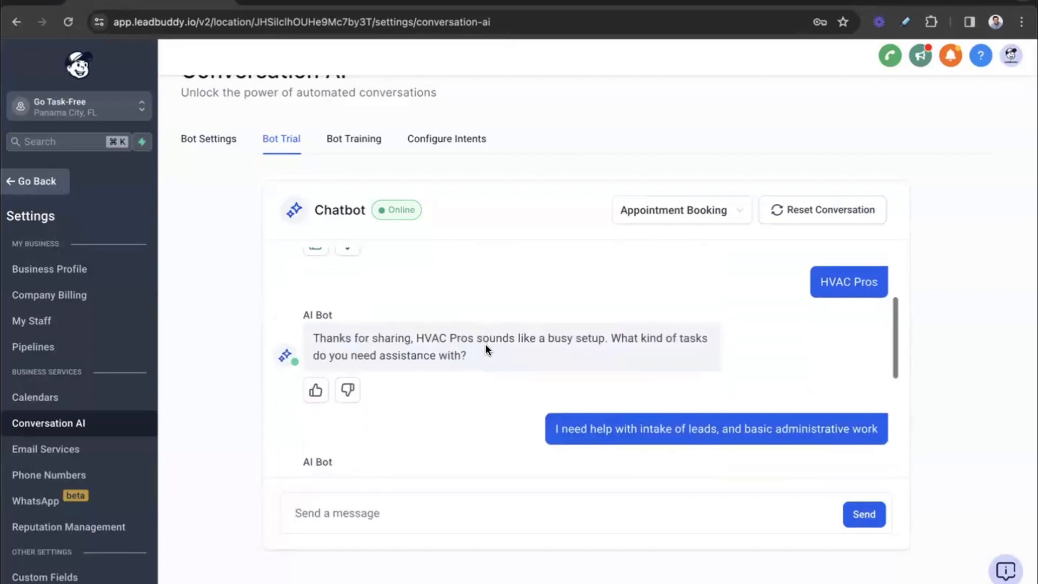
pyautogui.scroll(2, 471, 346)
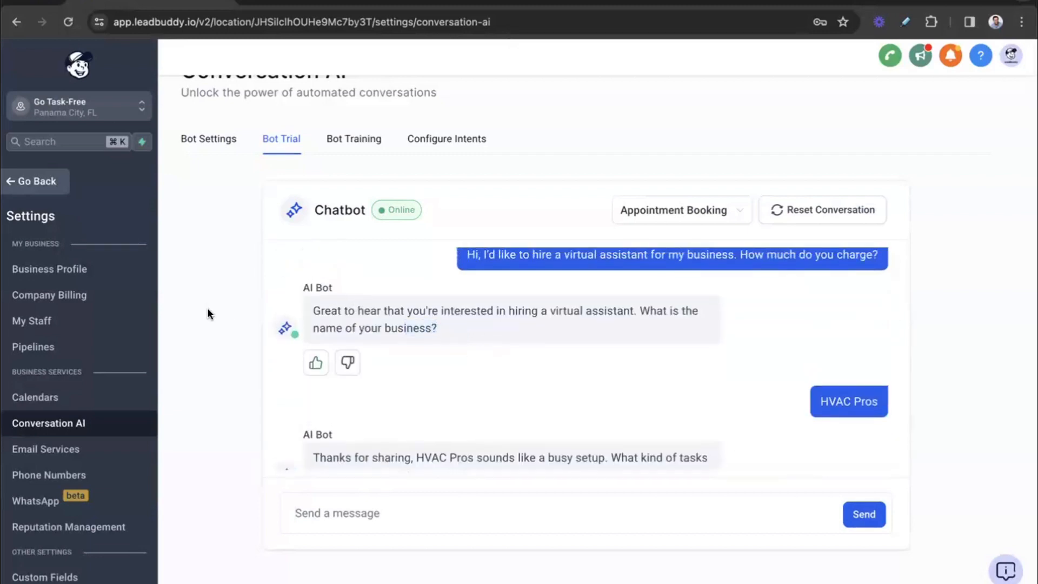
pyautogui.scroll(-7, 530, 400)
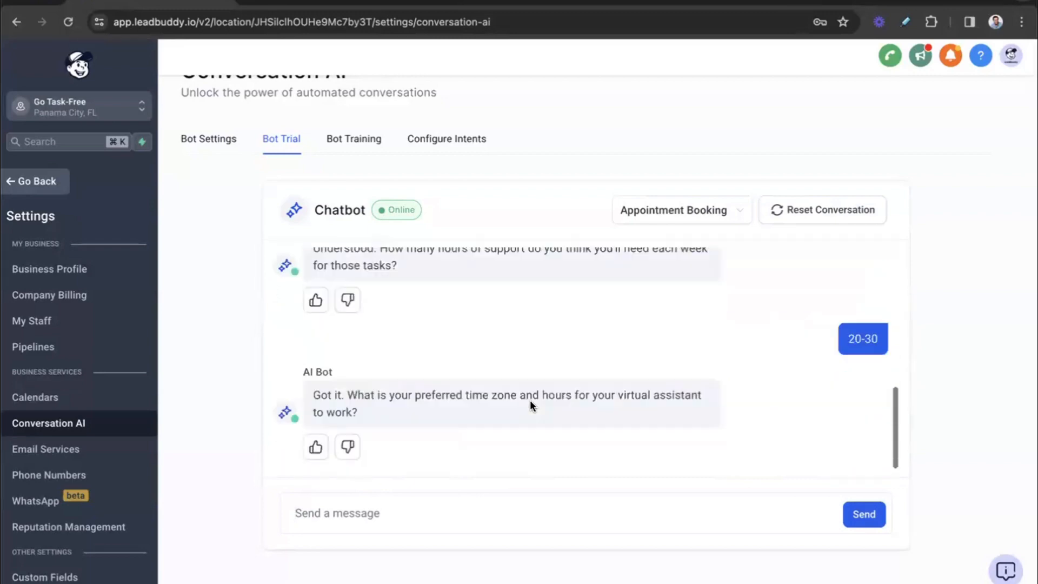
pyautogui.scroll(-1, 672, 350)
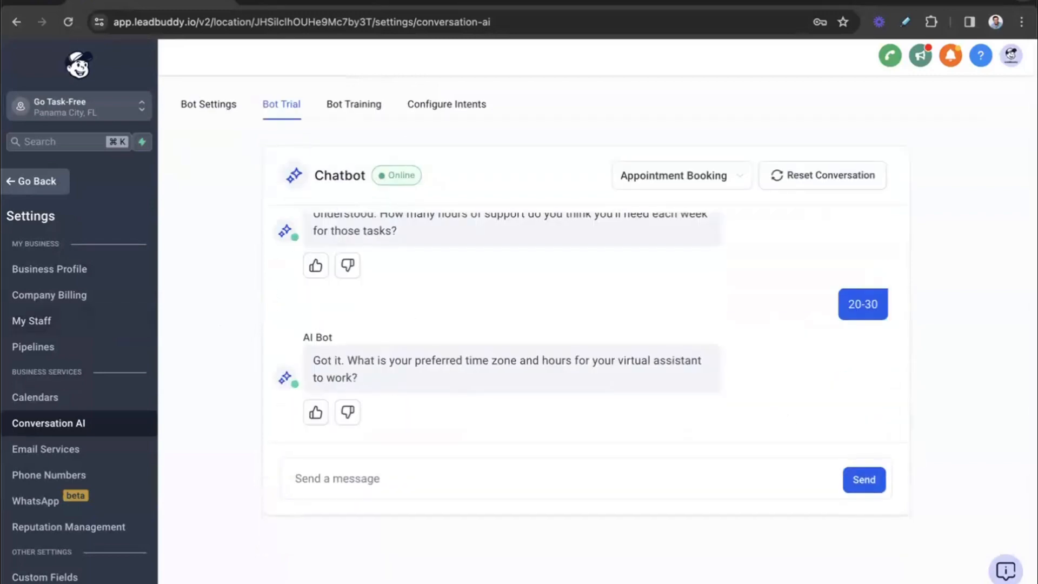
pyautogui.click(50, 183)
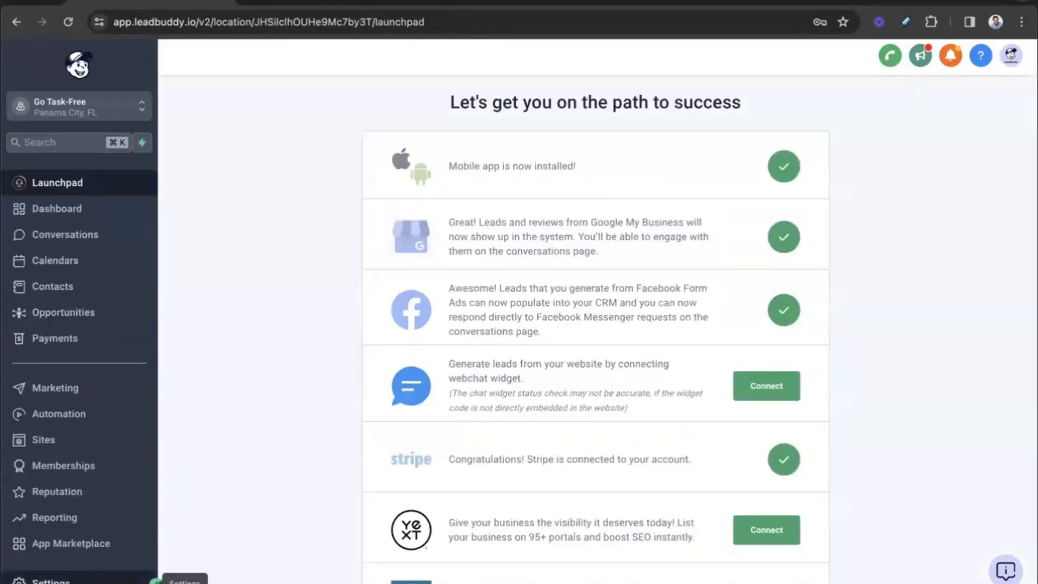
pyautogui.click(51, 580)
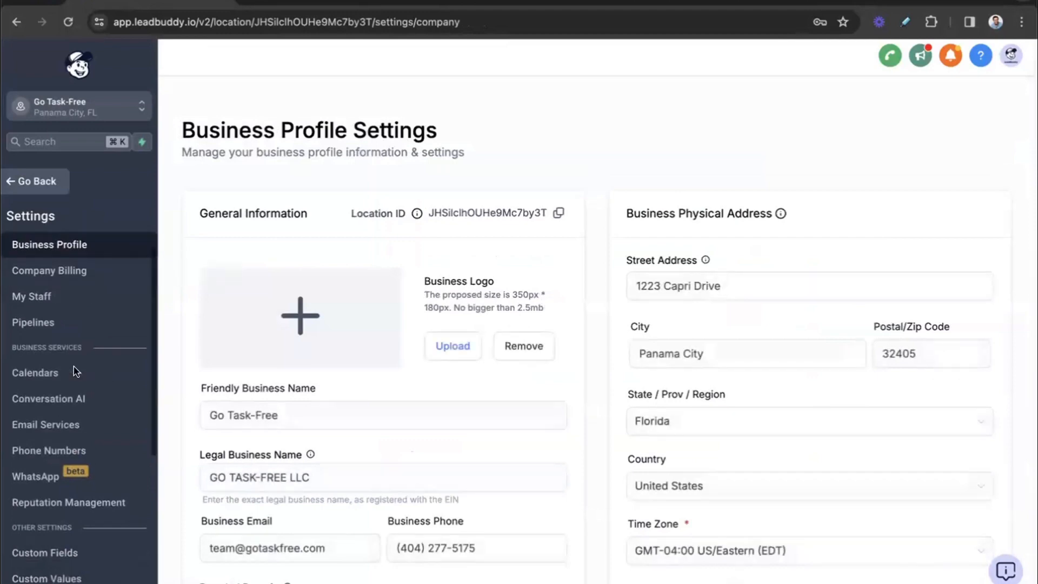
pyautogui.scroll(-5, 76, 372)
pyautogui.scroll(5, 76, 372)
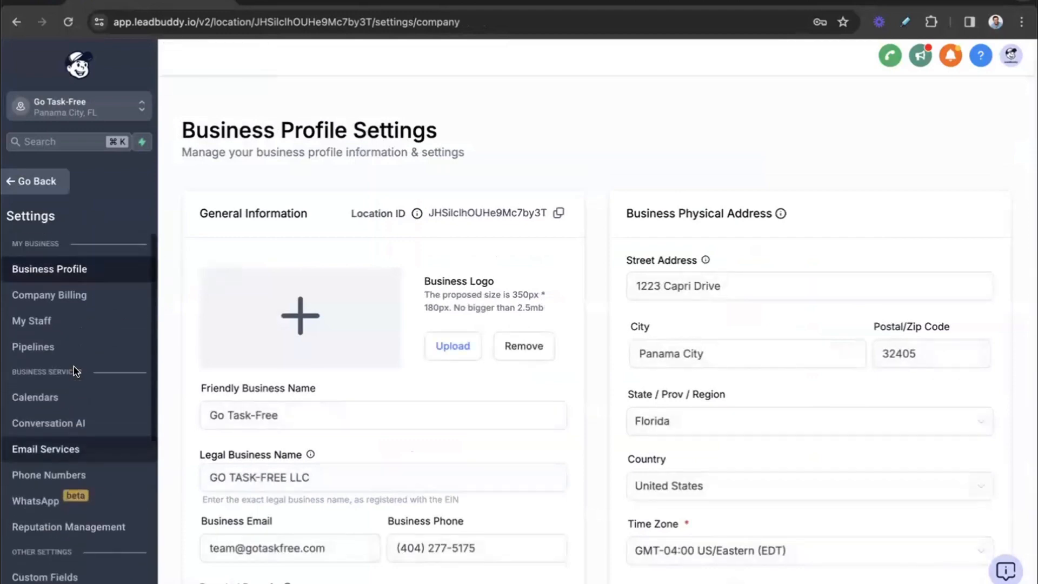
# Step: Leave the settings area and open the website Chat Widget configuration under Sites
pyautogui.click(39, 183)
pyautogui.click(68, 442)
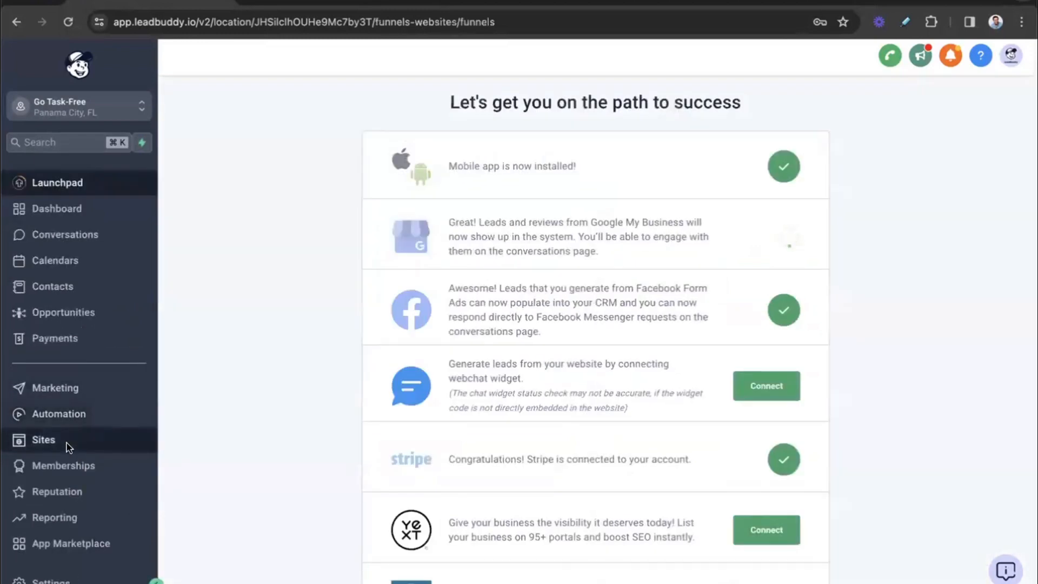
pyautogui.click(756, 85)
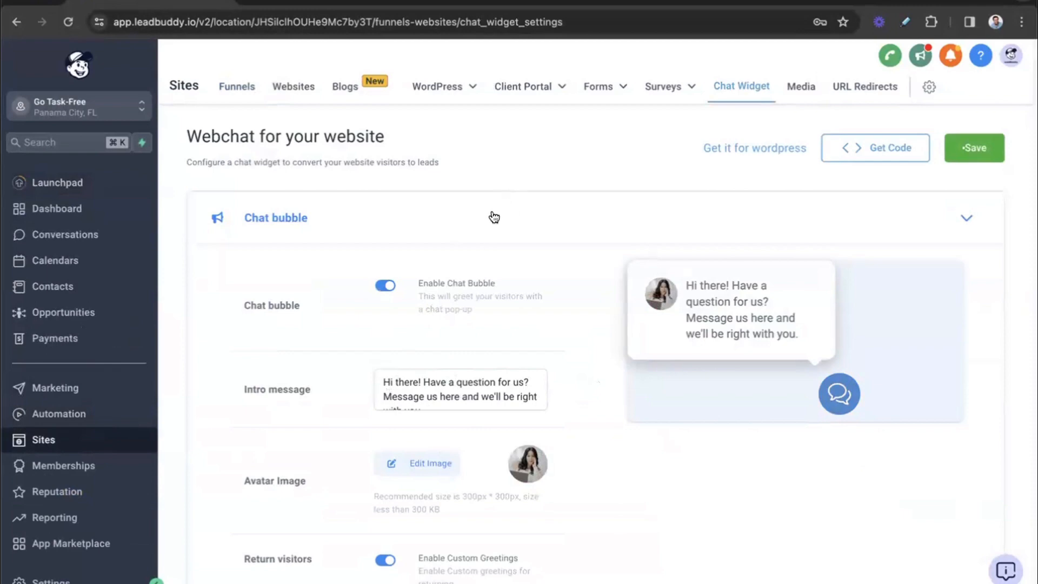
# Step: Review the Chat bubble settings, covering the intro message, avatar image and custom greeting for return visitors
pyautogui.scroll(-1, 412, 397)
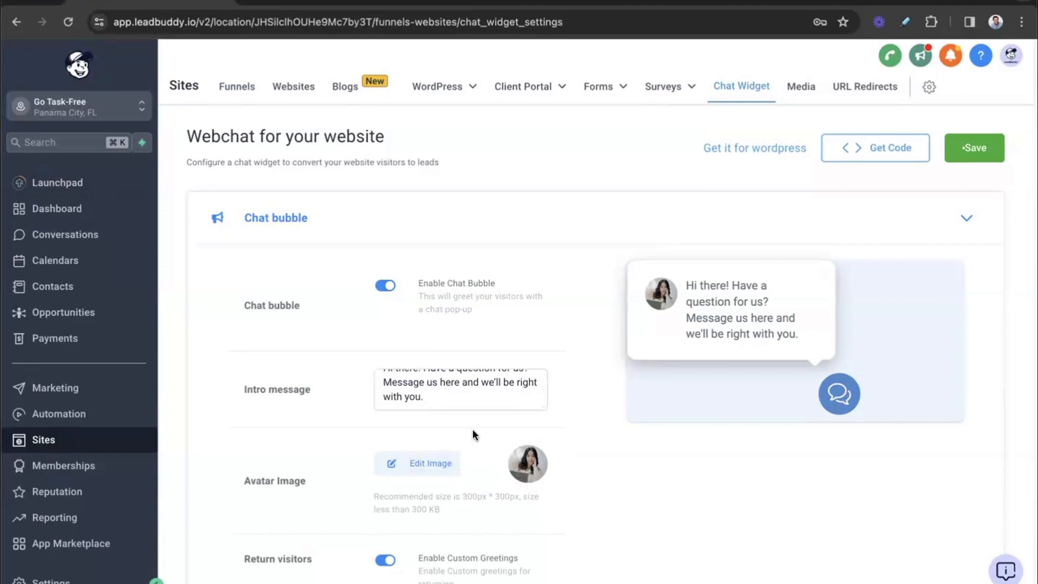
pyautogui.scroll(-5, 453, 387)
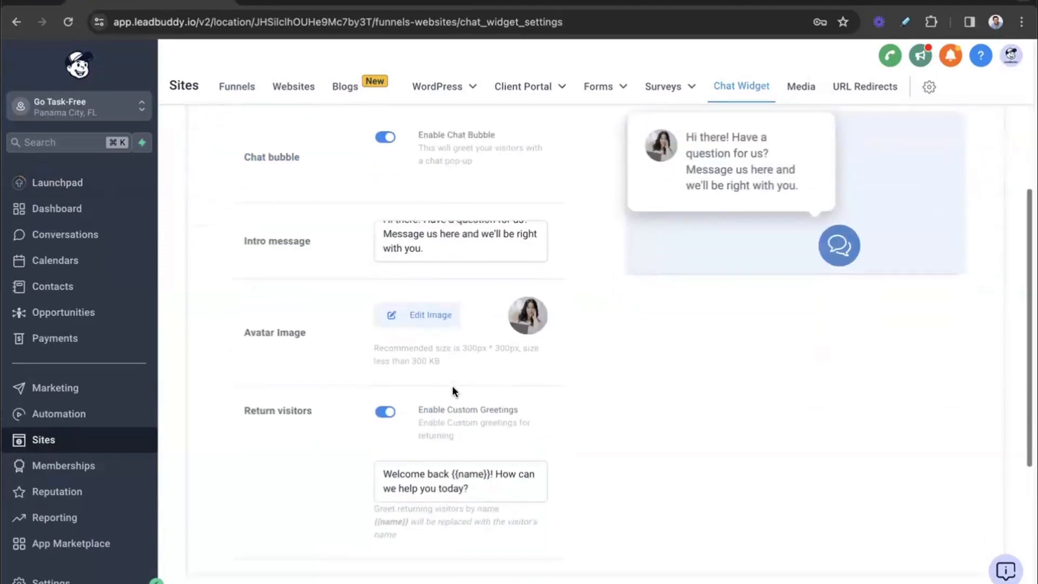
pyautogui.scroll(4, 453, 389)
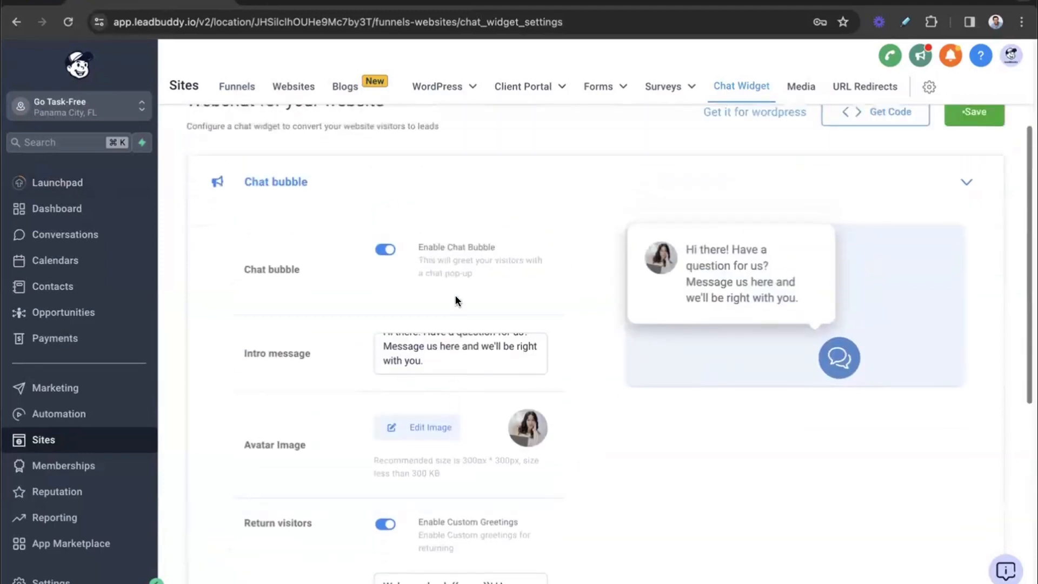
pyautogui.click(436, 352)
pyautogui.scroll(-4, 493, 440)
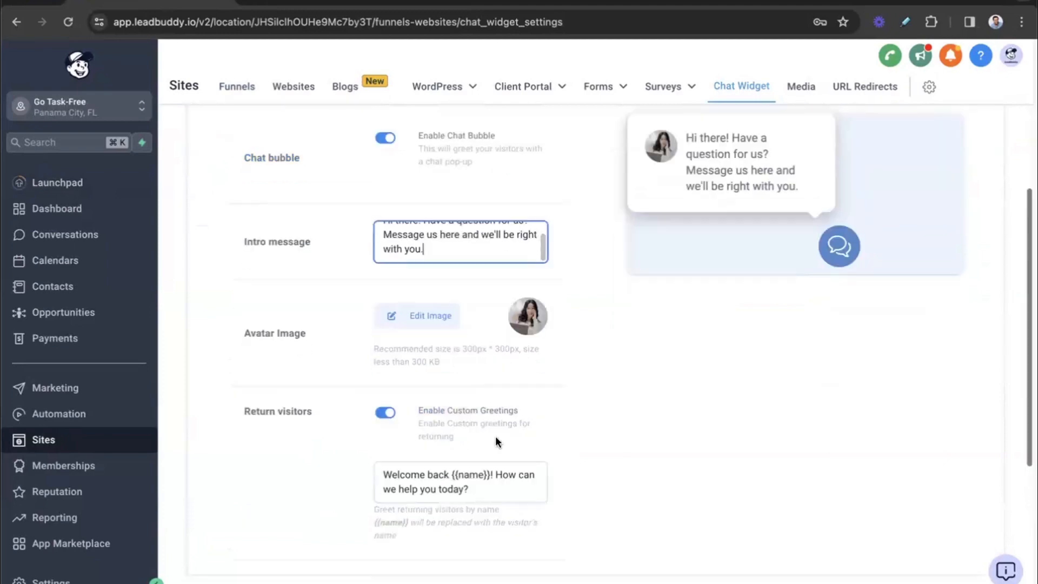
pyautogui.click(476, 432)
pyautogui.scroll(-1, 476, 437)
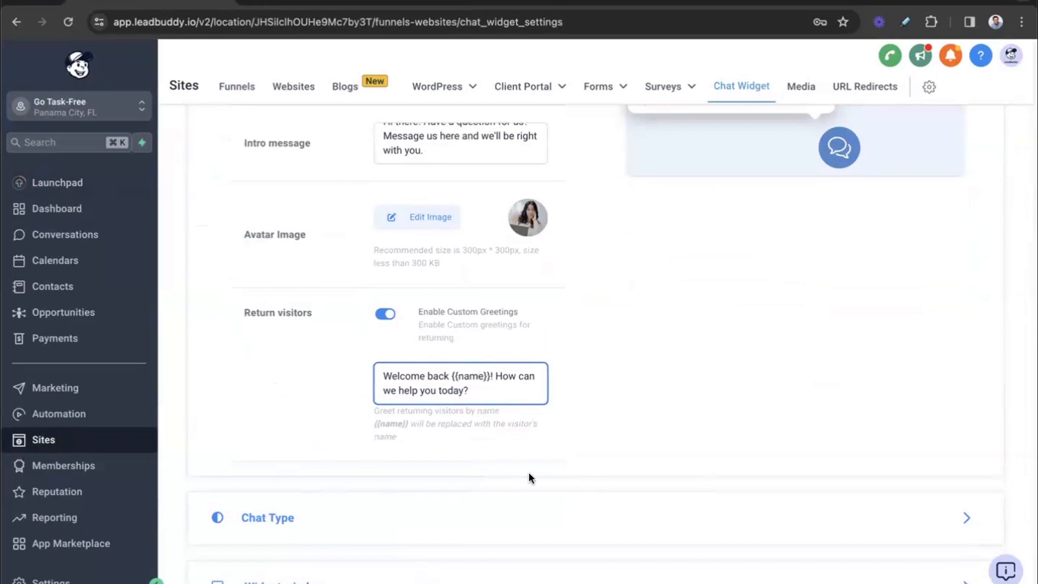
# Step: Expand the Chat Type section and examine the SMS or Email Chat and Live chat options with the widget preview
pyautogui.click(448, 513)
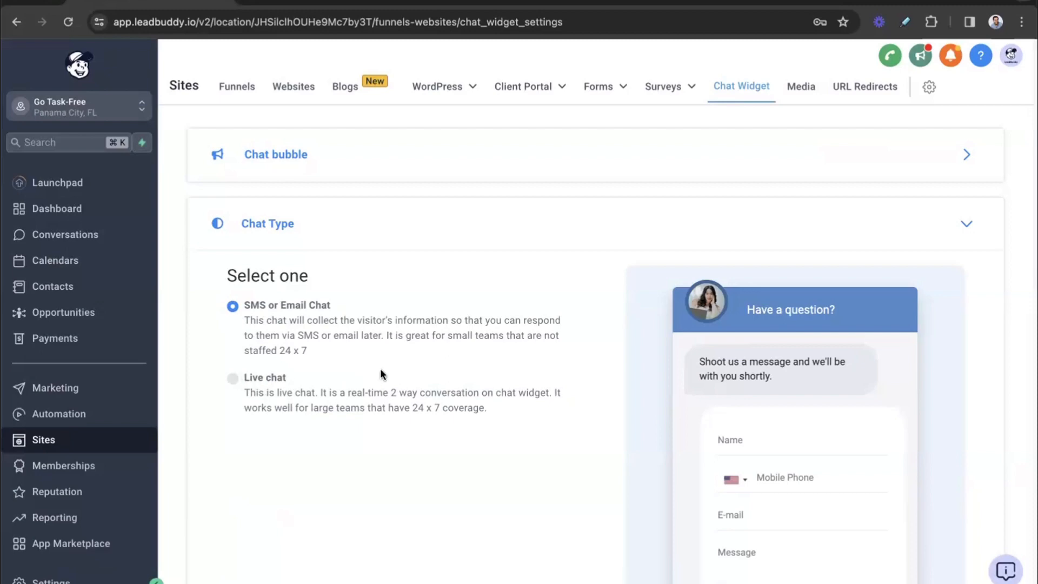
pyautogui.scroll(-8, 465, 331)
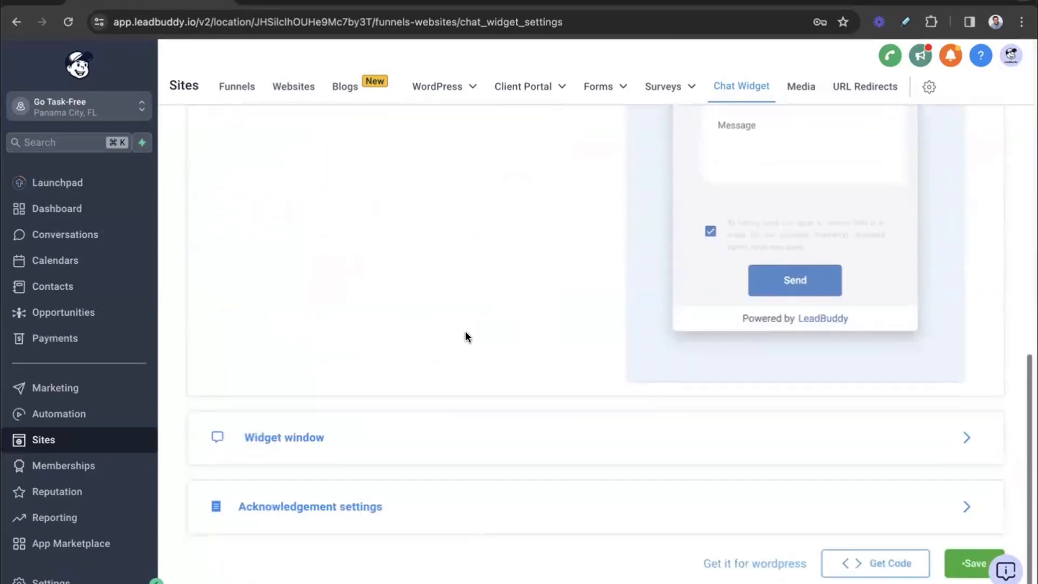
pyautogui.scroll(8, 464, 331)
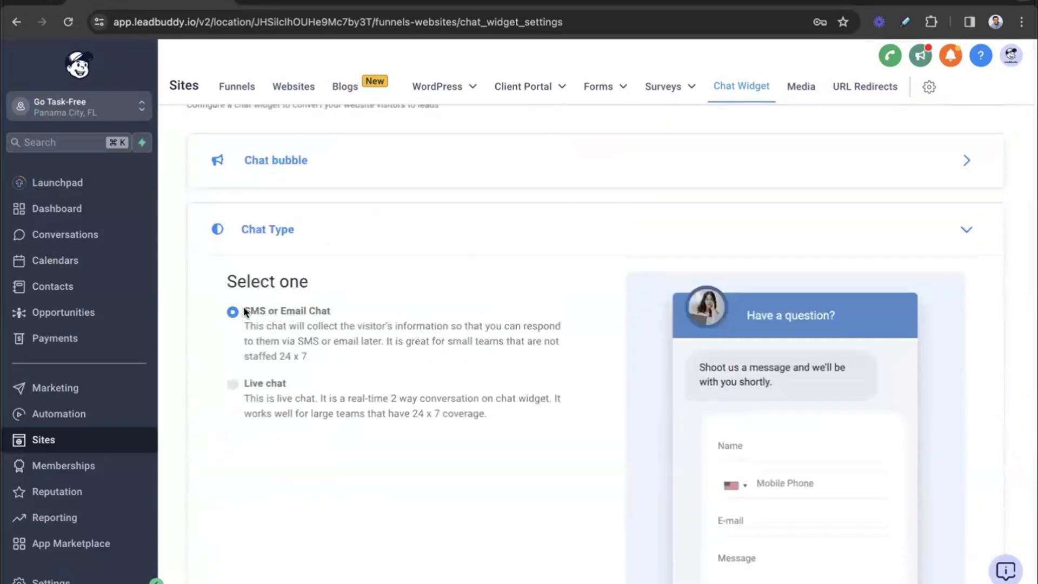
pyautogui.scroll(-8, 534, 348)
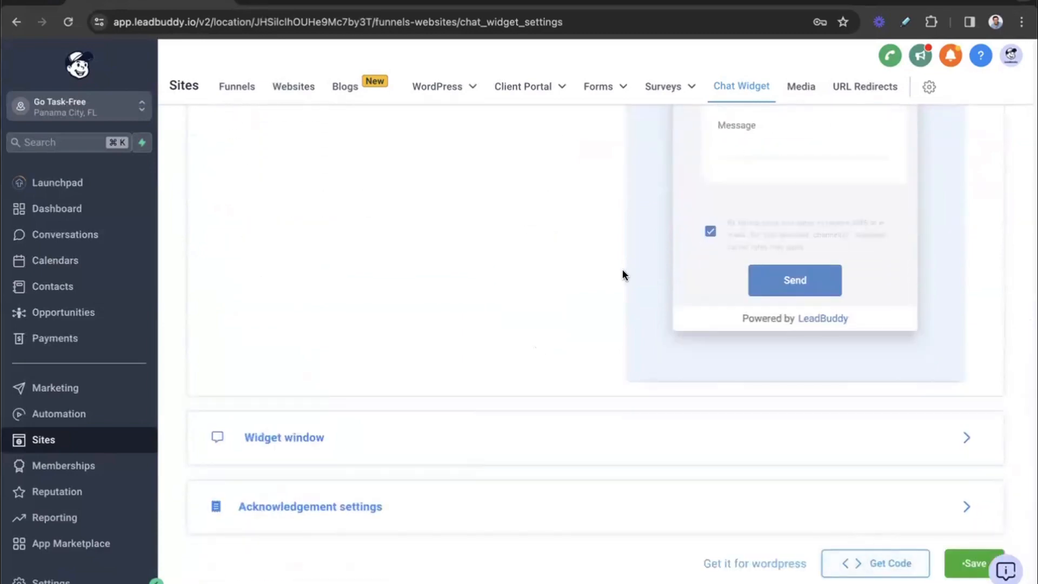
pyautogui.scroll(8, 622, 271)
pyautogui.scroll(-8, 625, 276)
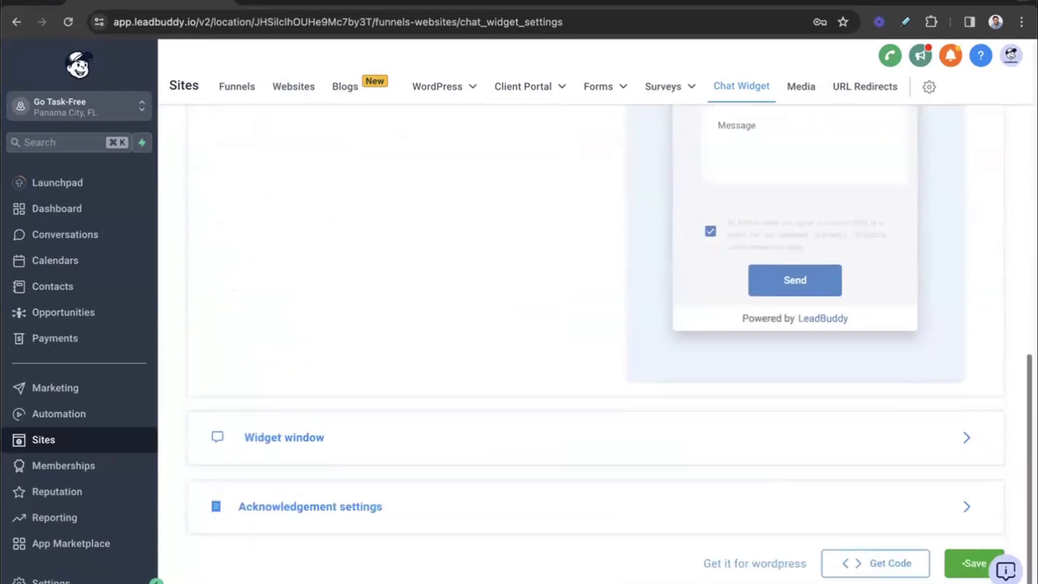
# Step: View the chat widget's body code for embedding, highlight its full text and close the code dialog
pyautogui.click(875, 564)
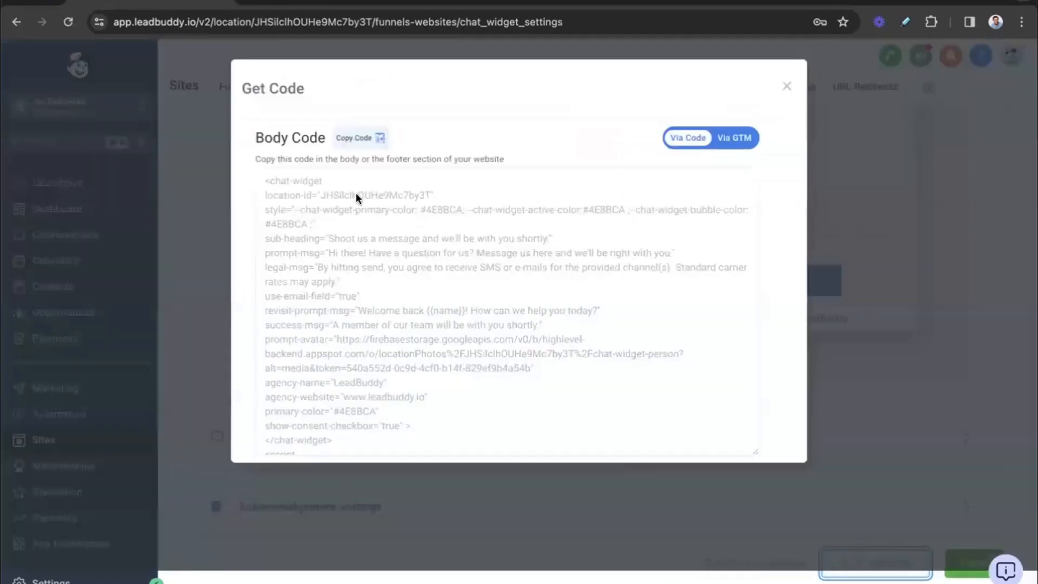
pyautogui.scroll(-2, 390, 418)
pyautogui.moveTo(384, 443); pyautogui.dragTo(274, 164)
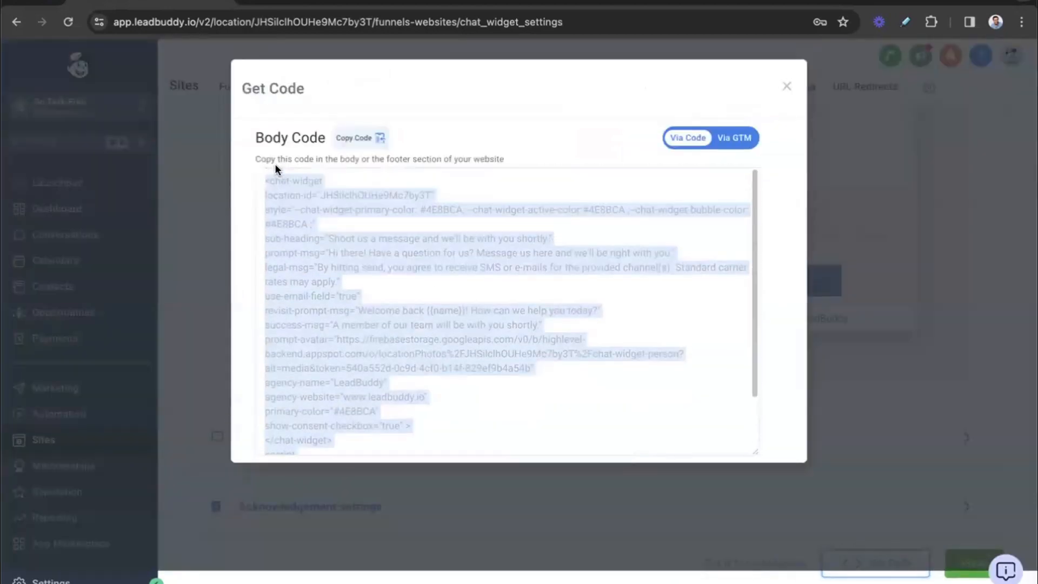
pyautogui.click(787, 87)
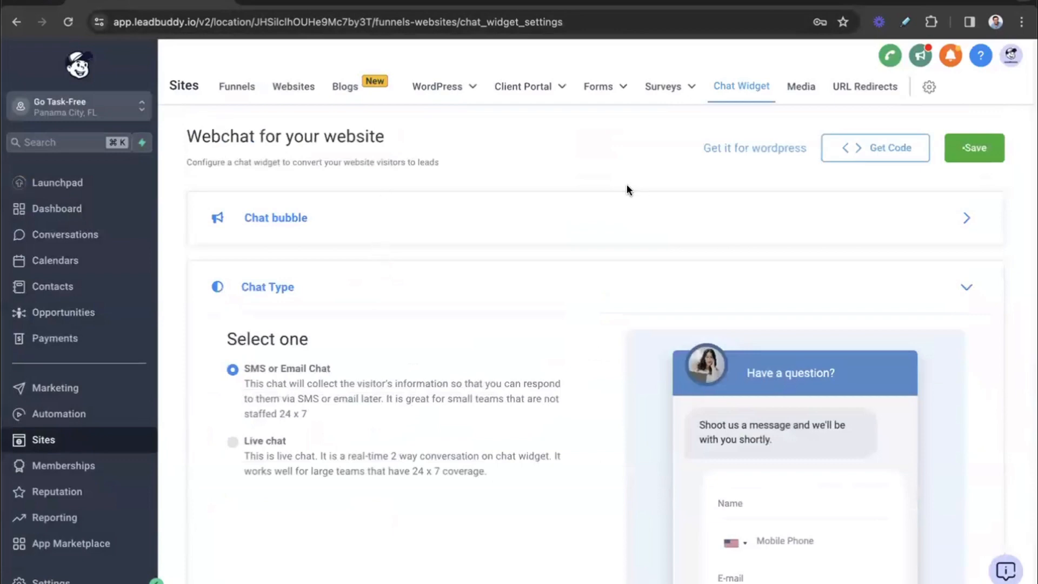
# Step: Look over the Websites list and the Chat Widget settings under Sites
pyautogui.click(295, 86)
pyautogui.click(772, 95)
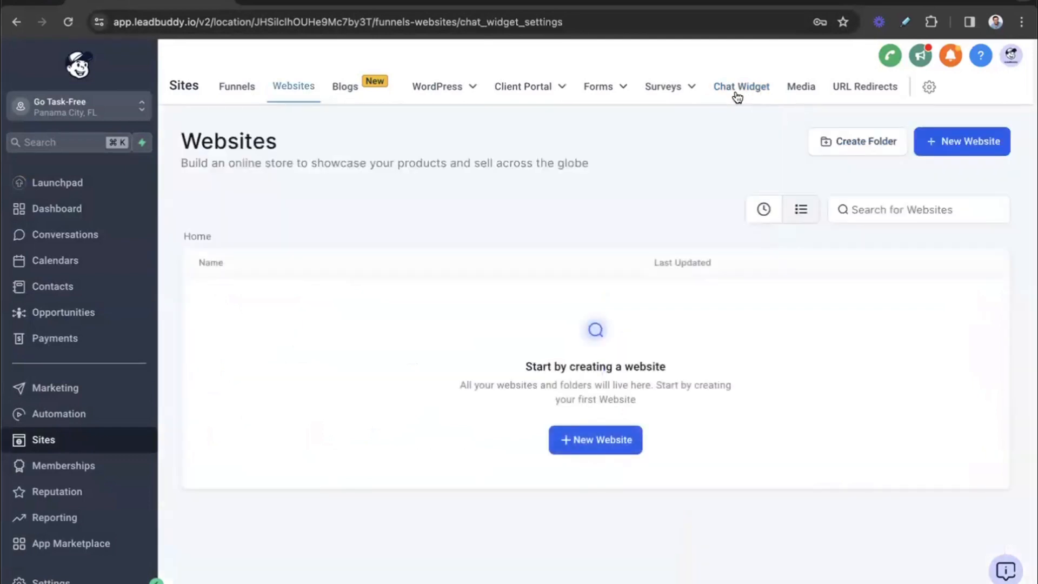
pyautogui.scroll(-4, 326, 385)
pyautogui.scroll(-2, 385, 360)
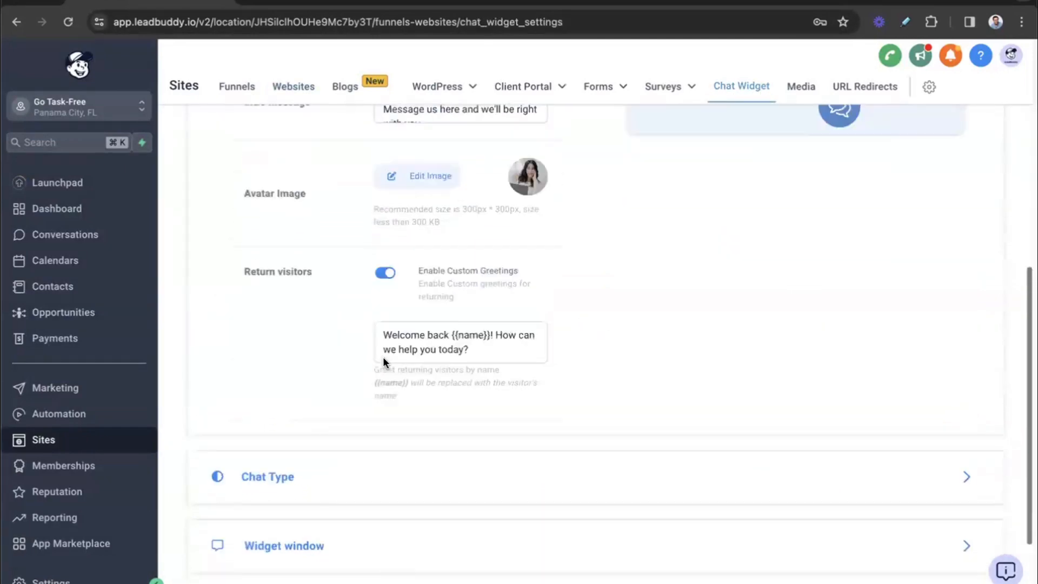
pyautogui.scroll(8, 325, 216)
pyautogui.click(293, 87)
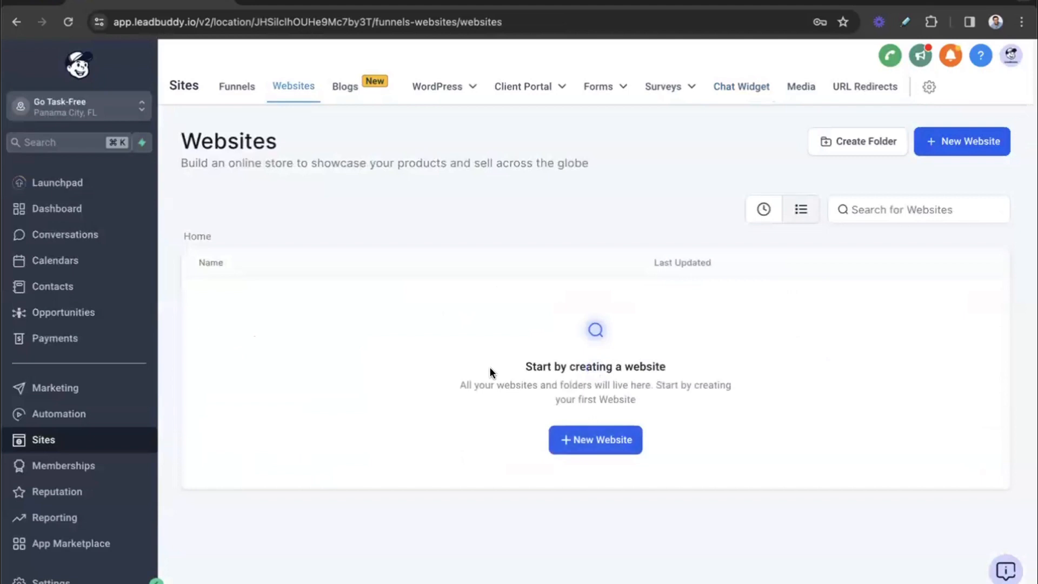
# Step: Open the Go Task-Free funnel's settings and save them with the Chat widget option enabled
pyautogui.click(234, 87)
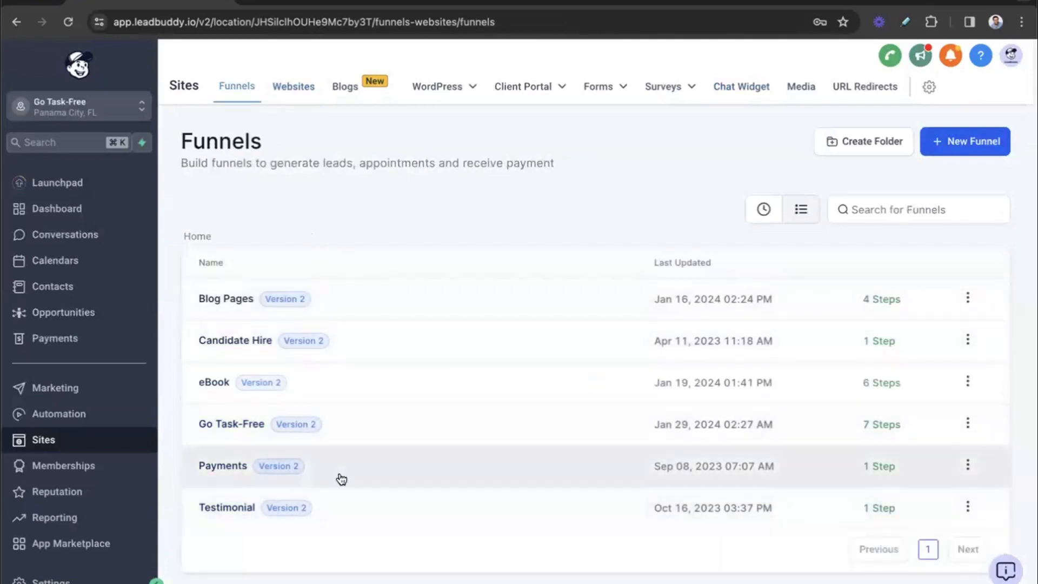
pyautogui.click(968, 424)
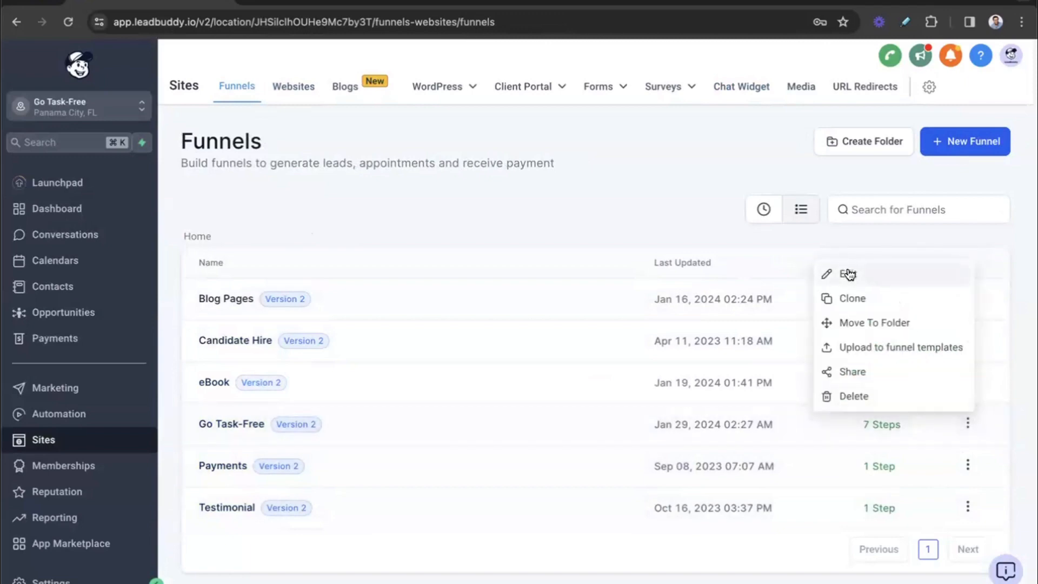
pyautogui.click(847, 272)
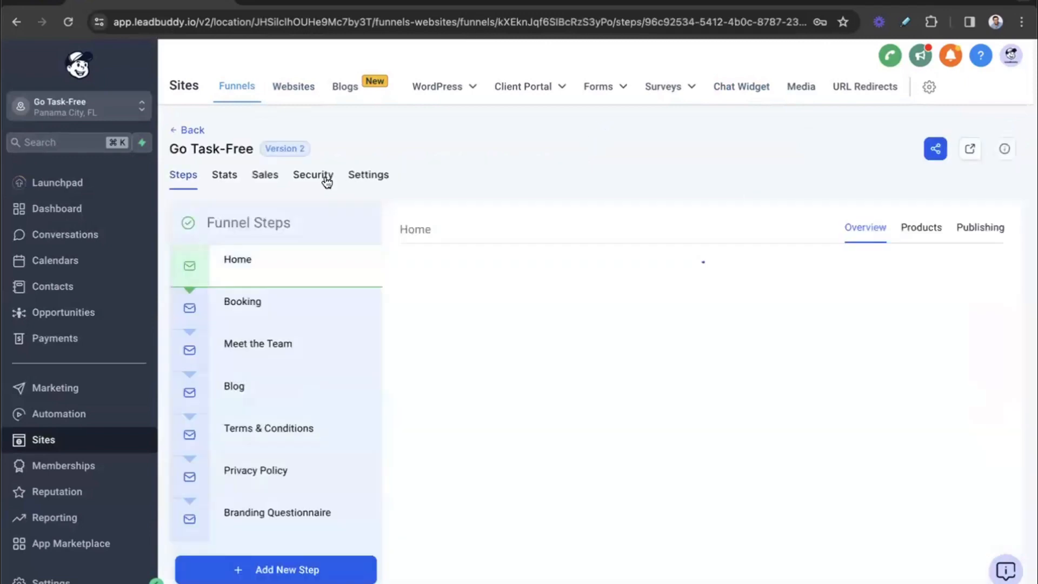
pyautogui.click(354, 176)
pyautogui.scroll(-5, 348, 473)
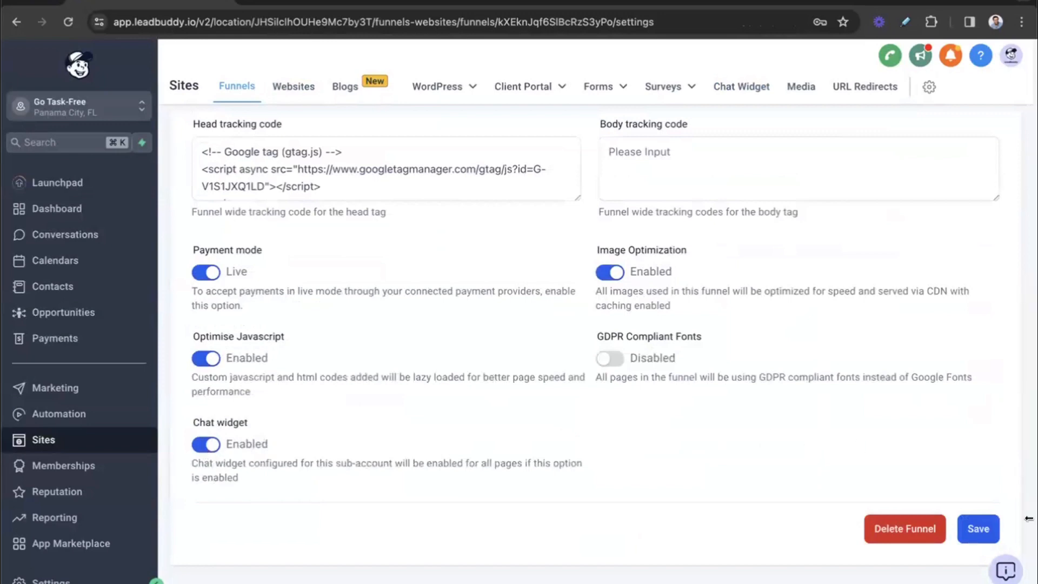
pyautogui.click(978, 527)
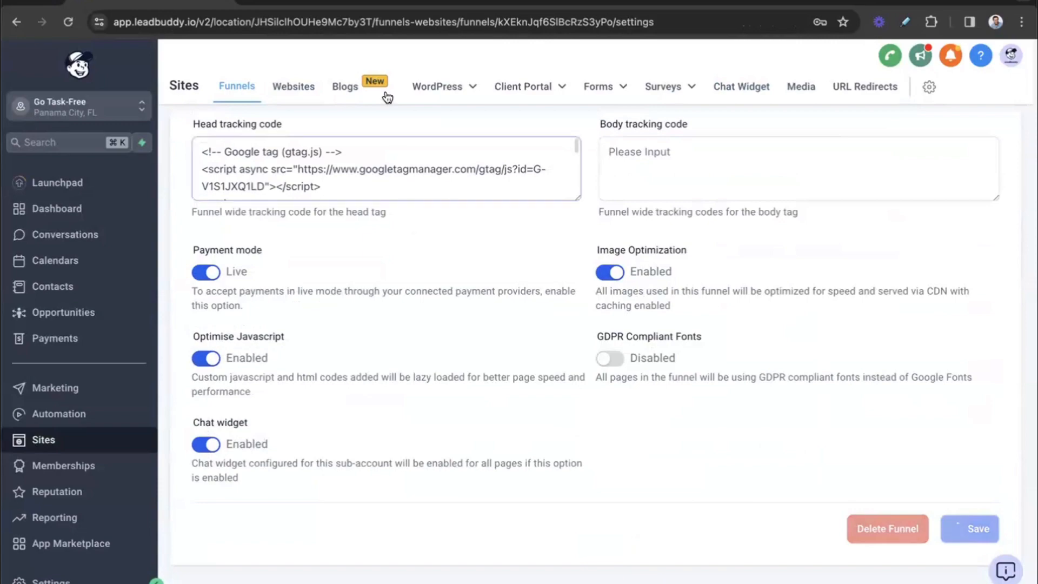
# Step: Load gotaskfree.com in a new browser tab and open the chat widget on its home page
pyautogui.click(247, 1)
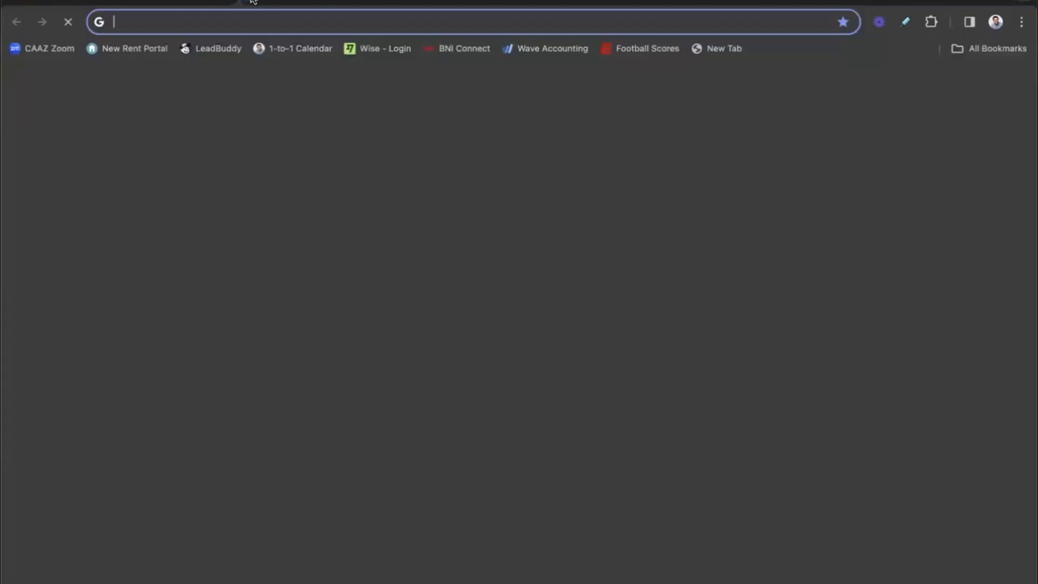
pyautogui.write('gotaskf')
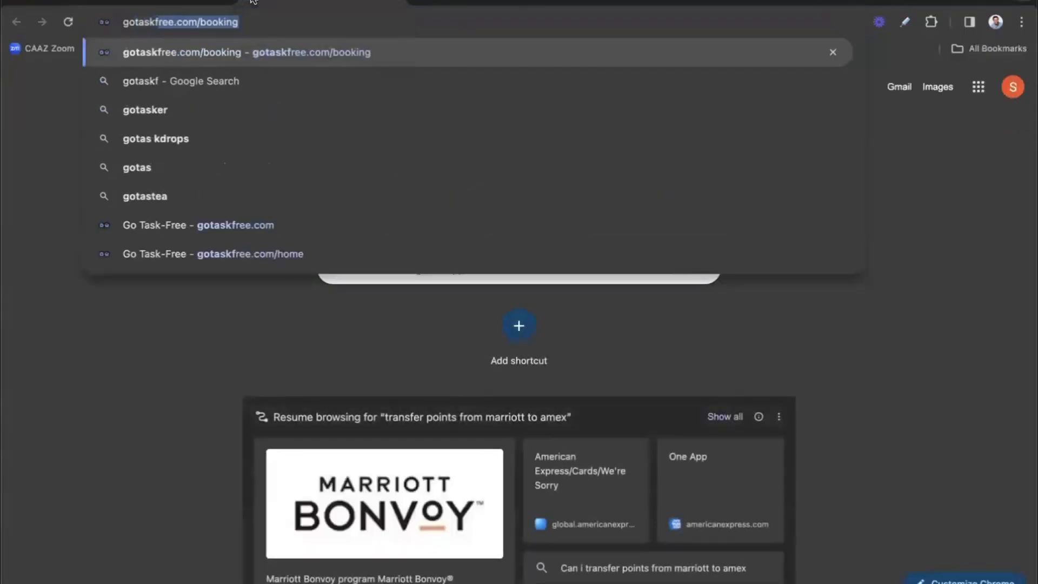
pyautogui.write('ree.com')
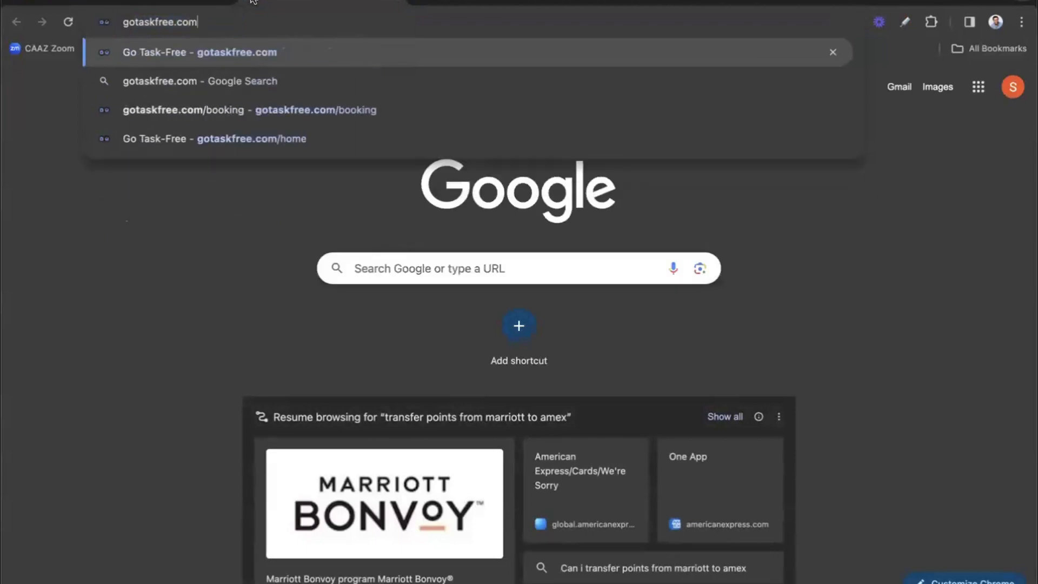
pyautogui.press('Return')
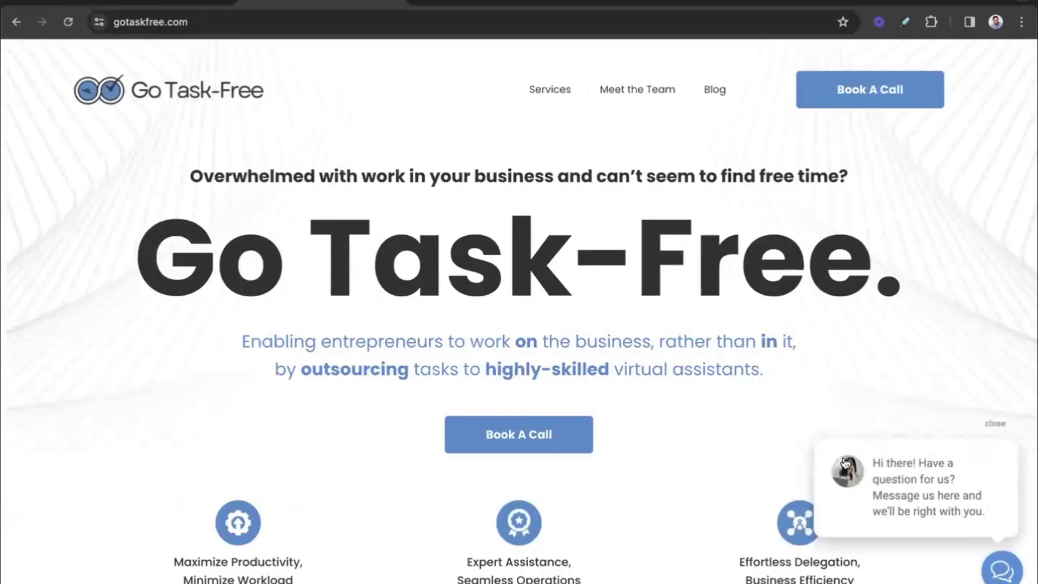
pyautogui.click(1004, 574)
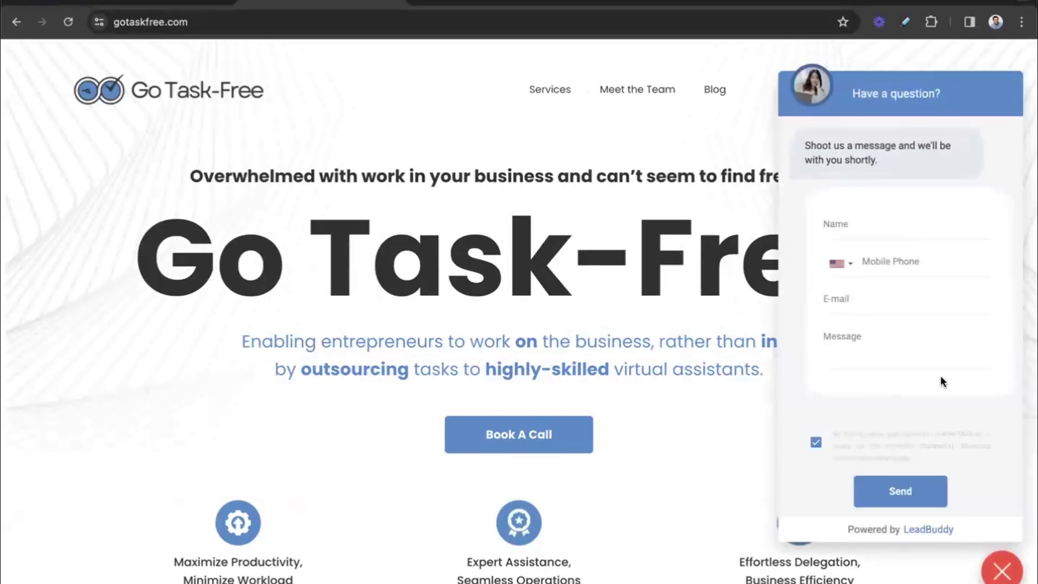
# Step: Fill in the chat widget form with the visitor's full name, mobile phone number and e-mail address
pyautogui.click(884, 219)
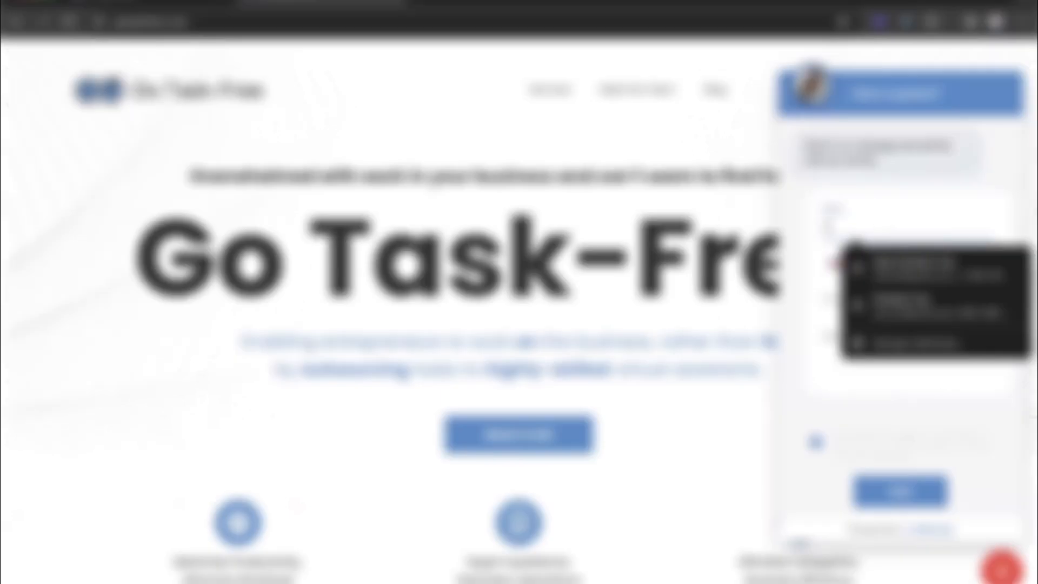
pyautogui.press('Escape')
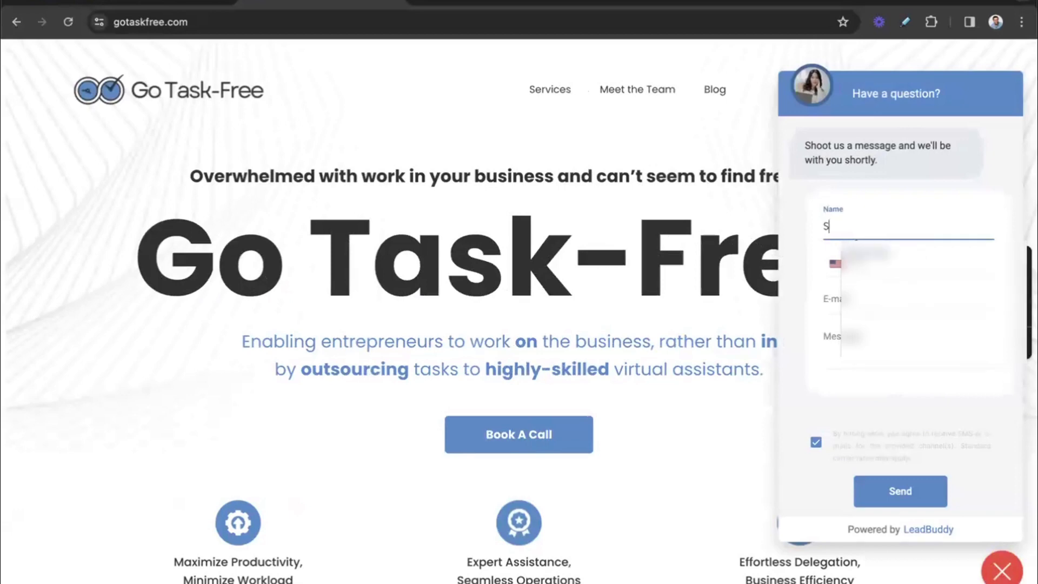
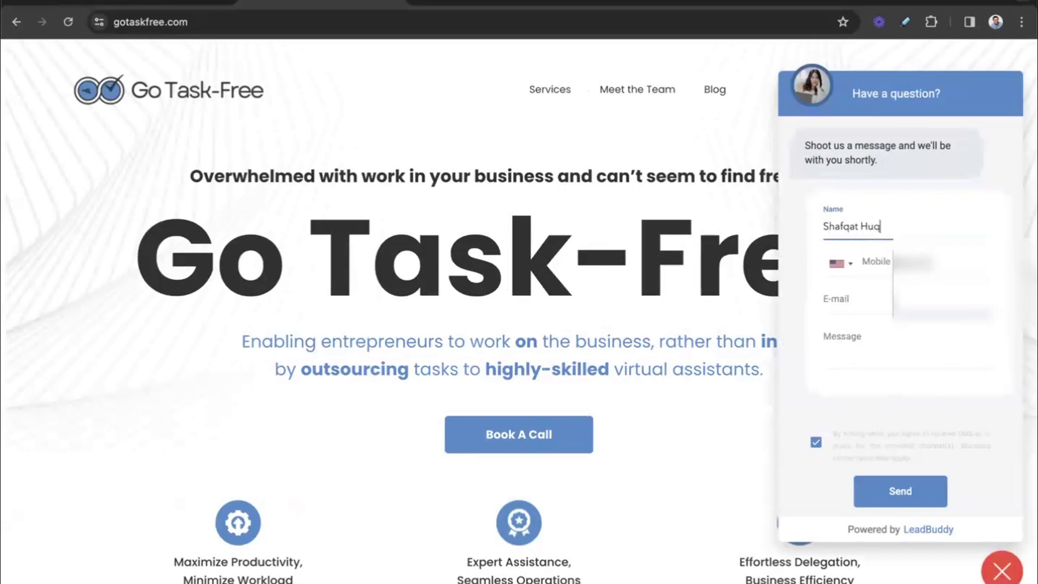
pyautogui.press('Tab')
pyautogui.write('562')
pyautogui.press('Tab')
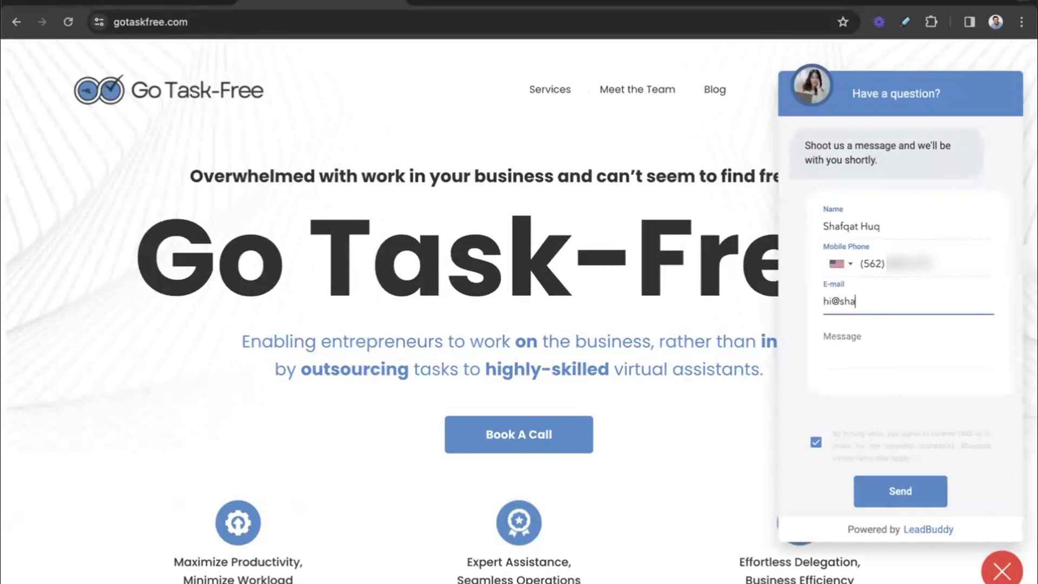
# Step: Send the message "Hi there, I'd like to hire a virtual assistant for my business. How much do you charge?" through the chat form
pyautogui.press('Tab')
pyautogui.write("Hi there, I'd lik")
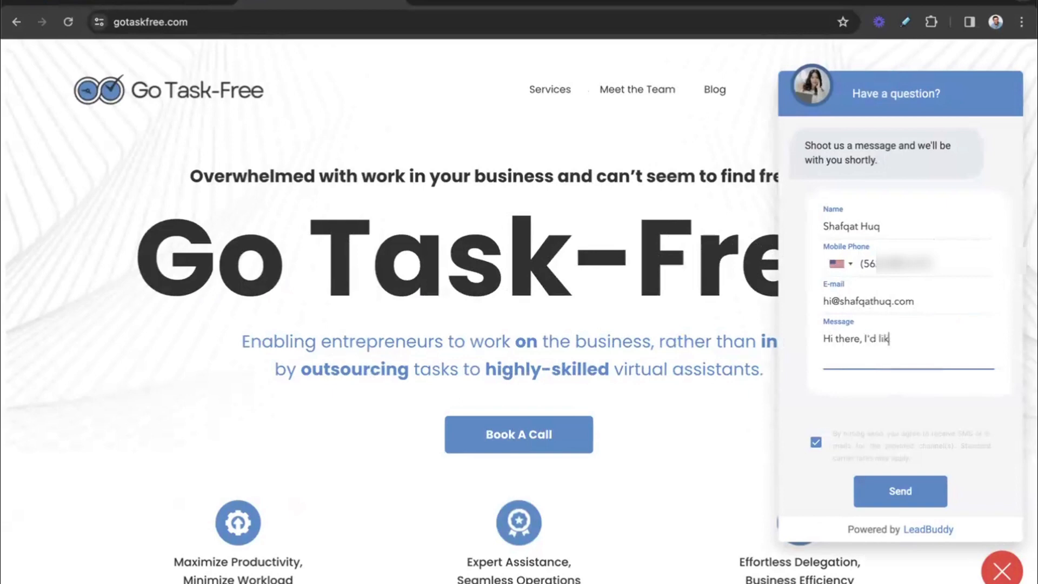
pyautogui.write('e to hire a virtual assistant for my business.')
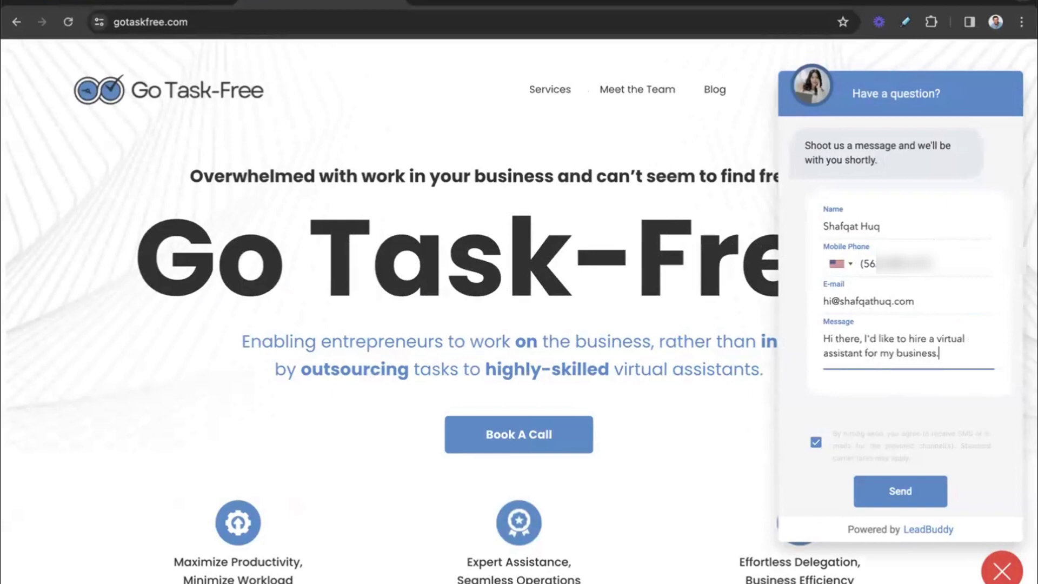
pyautogui.write(' How much do yo')
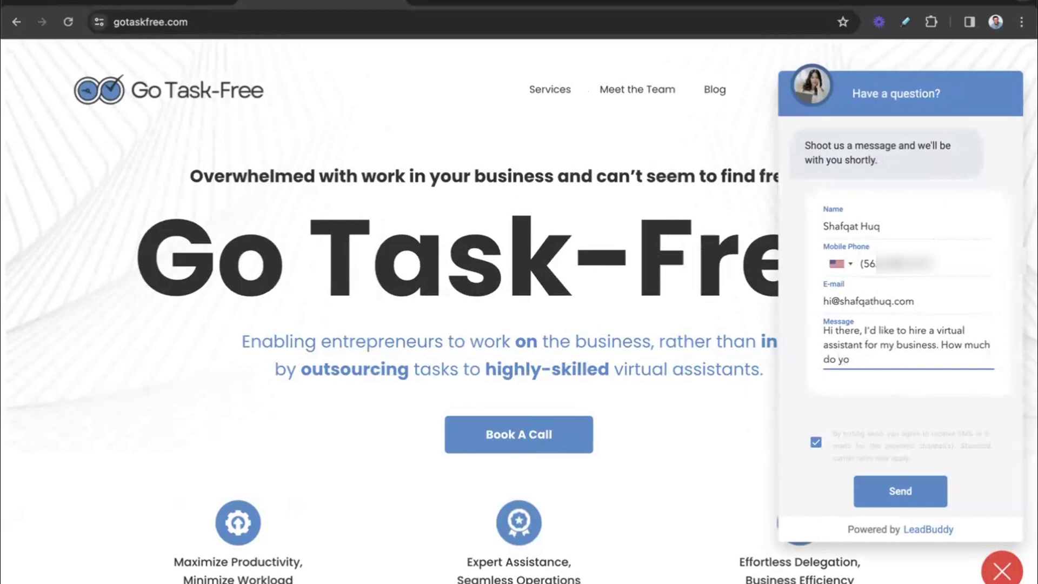
pyautogui.write('yu u charge?')
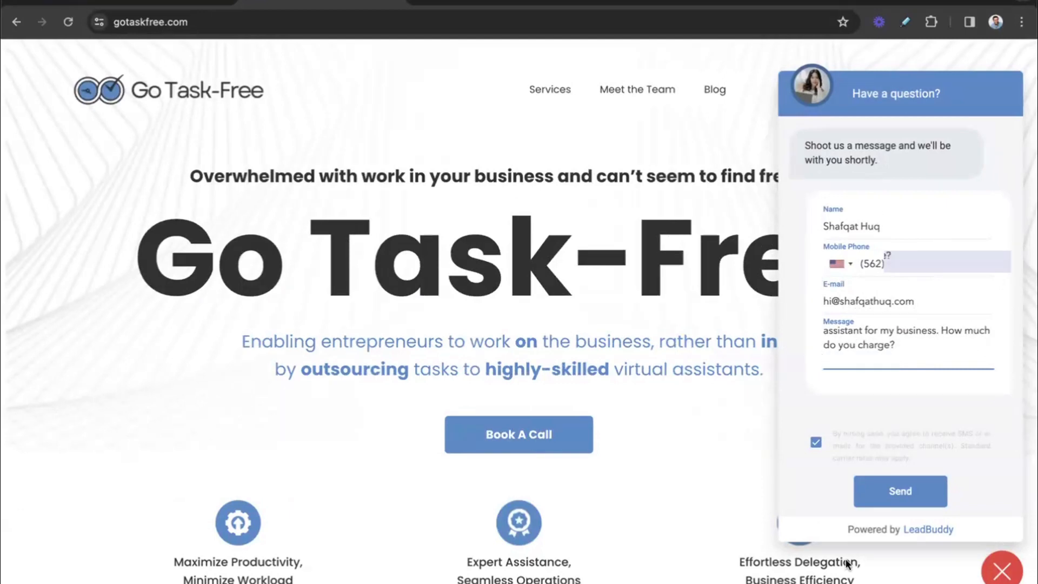
pyautogui.click(891, 492)
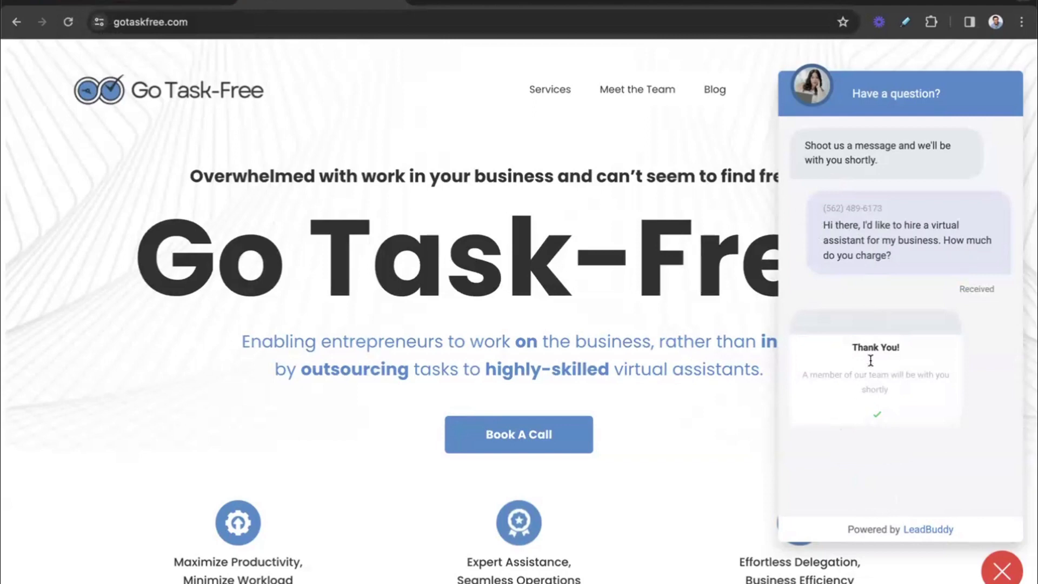
# Step: Return to LeadBuddy, show the newest visitor conversation in Conversations, and hide the contact details
pyautogui.click(162, 4)
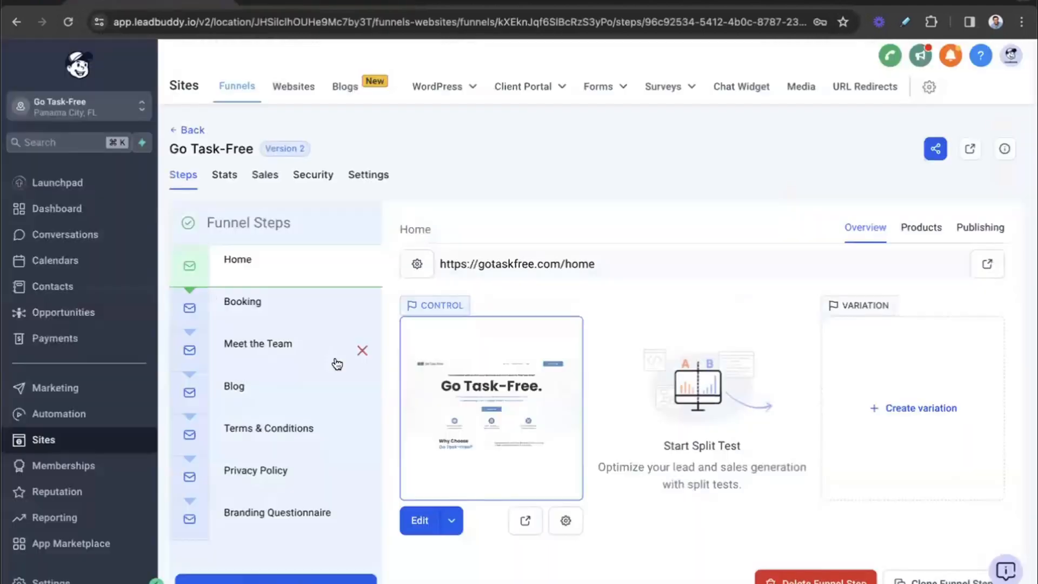
pyautogui.click(90, 244)
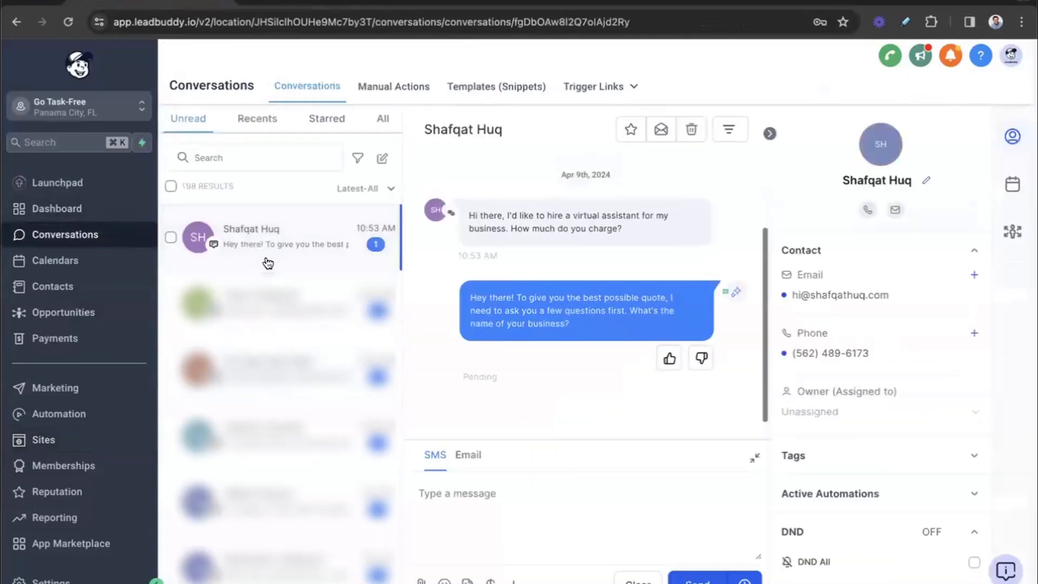
pyautogui.click(768, 134)
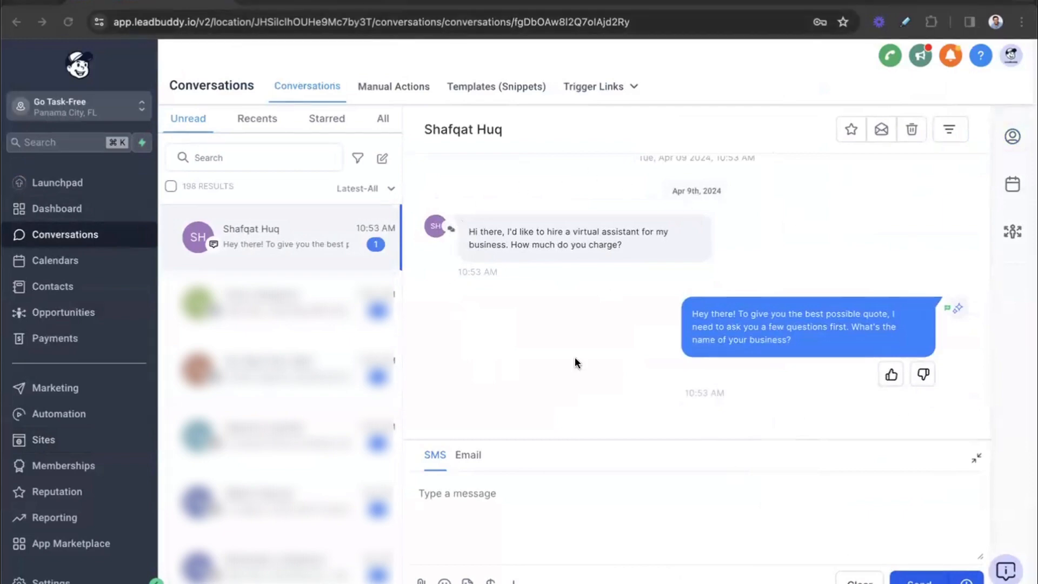
# Step: Bring the text-message window over the conversation and answer the bot with "The name of my business is HVAC Pros"
pyautogui.moveTo(751, 73); pyautogui.dragTo(835, 160)
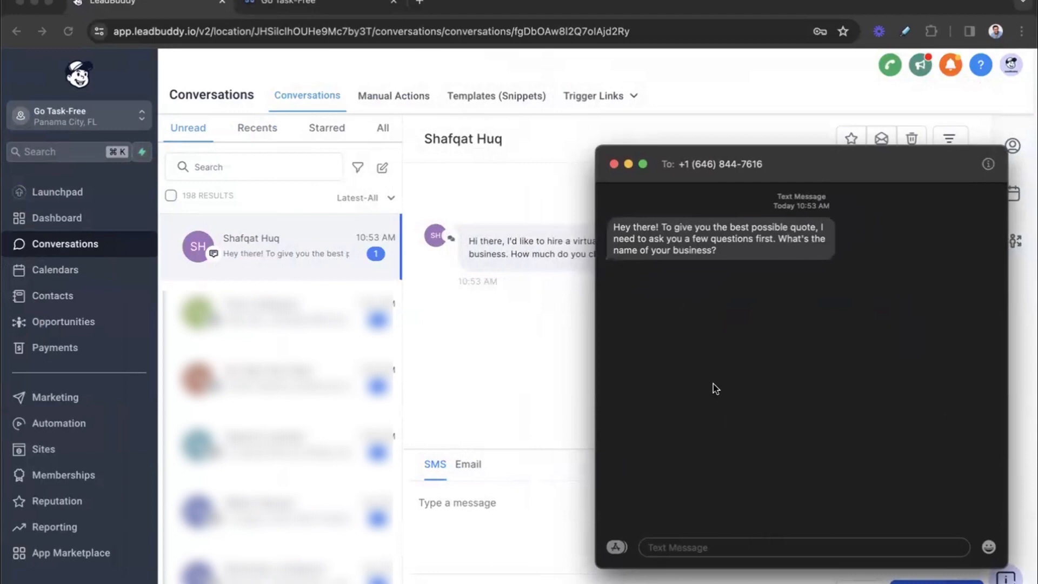
pyautogui.write('The name of my business is HVAC Pros')
pyautogui.press('Return')
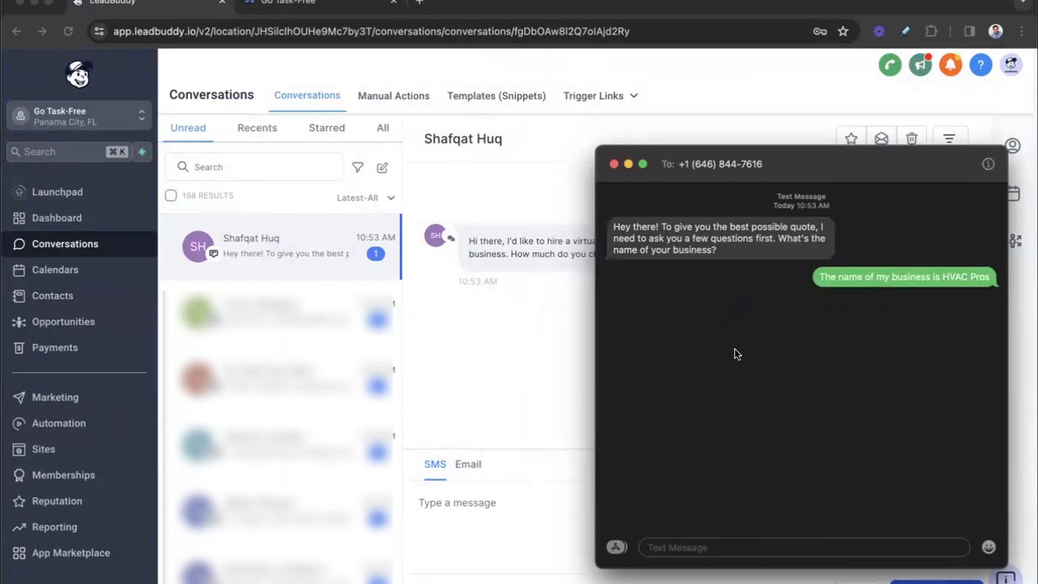
pyautogui.click(438, 388)
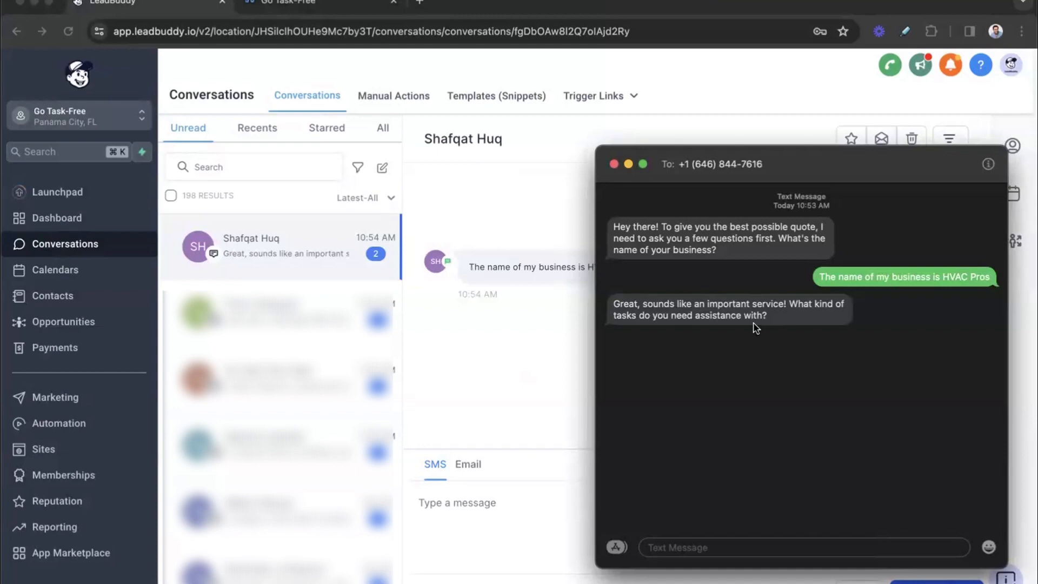
# Step: Text the reply "I need help with lead management, responding to emails, book-keeping, and social media management"
pyautogui.write('I need help with l')
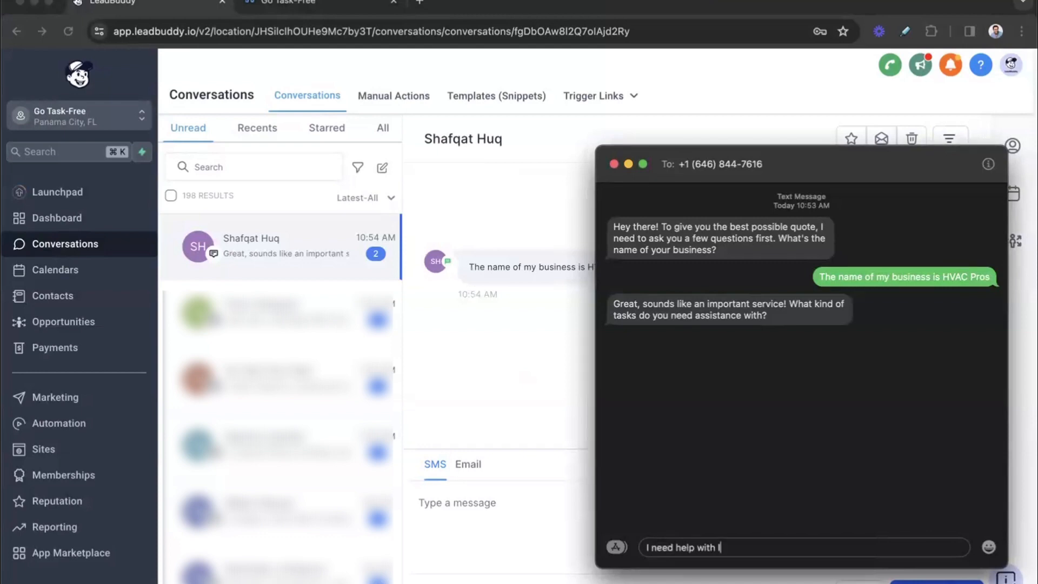
pyautogui.write('ead management, responding ')
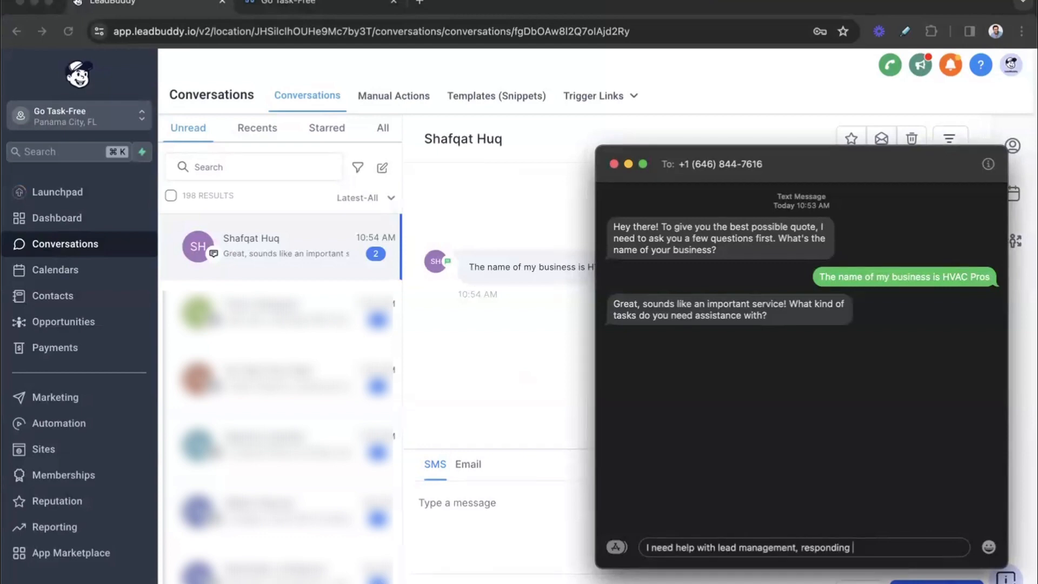
pyautogui.write('to emails, book-keeping, and social media management')
pyautogui.press('Return')
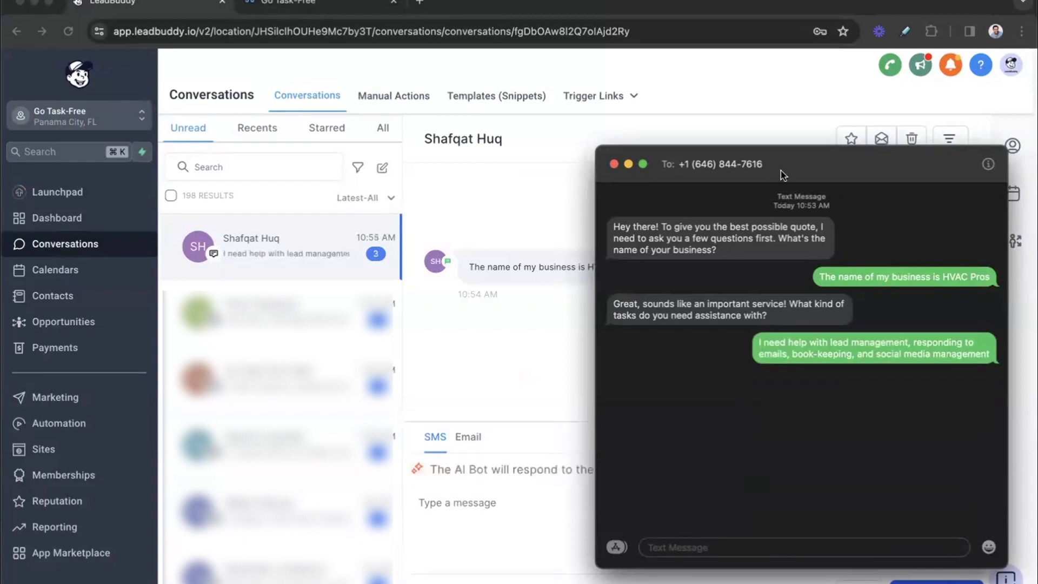
# Step: Move the text-message window higher and reply "I think maybe 20. But it depends on the cost. How much would that be?"
pyautogui.moveTo(805, 165); pyautogui.dragTo(821, 22)
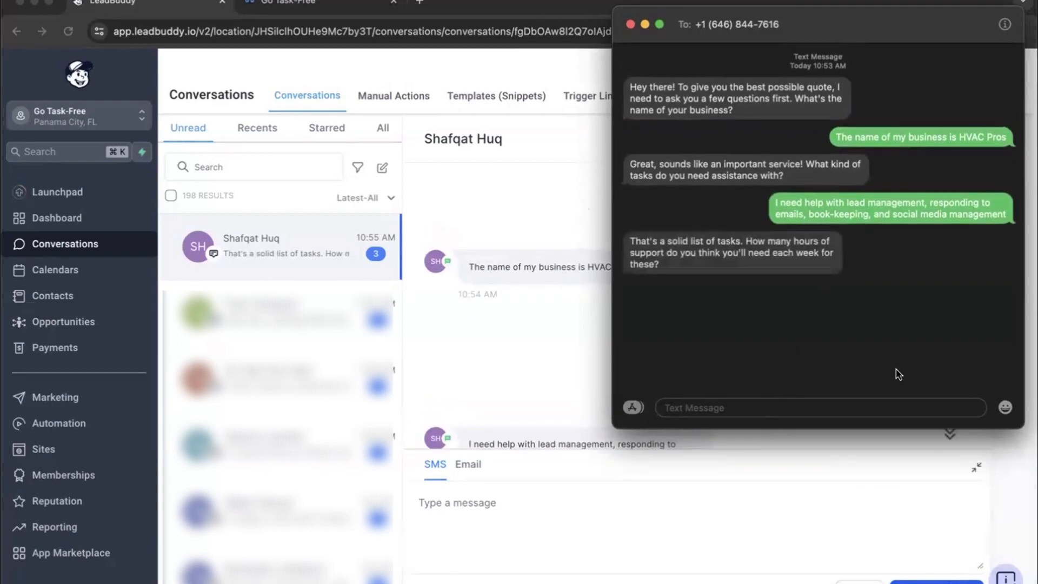
pyautogui.write('I think maybe 20. But it depends on the cost. How much')
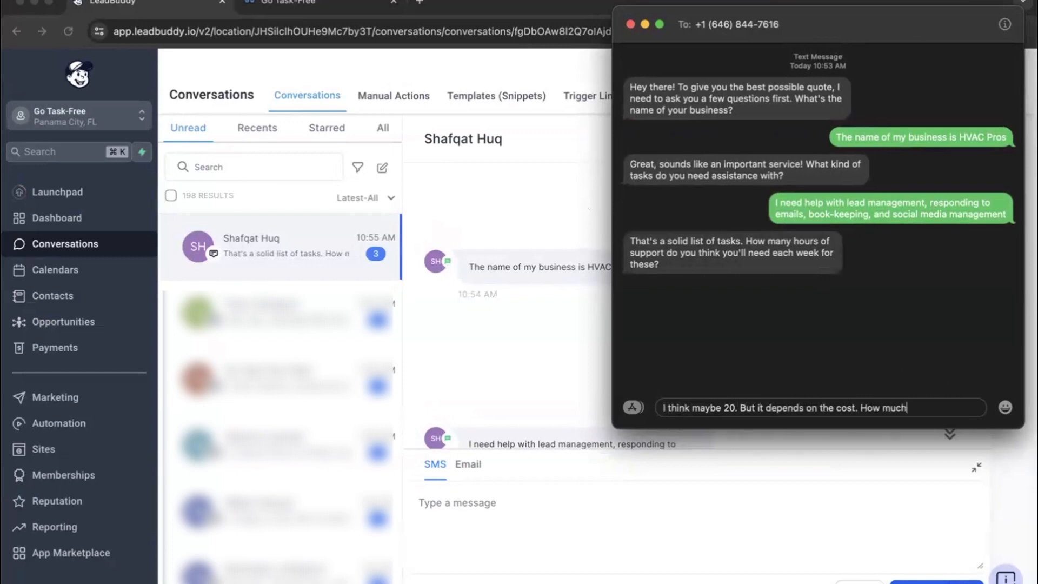
pyautogui.write(' would that be?')
pyautogui.press('Return')
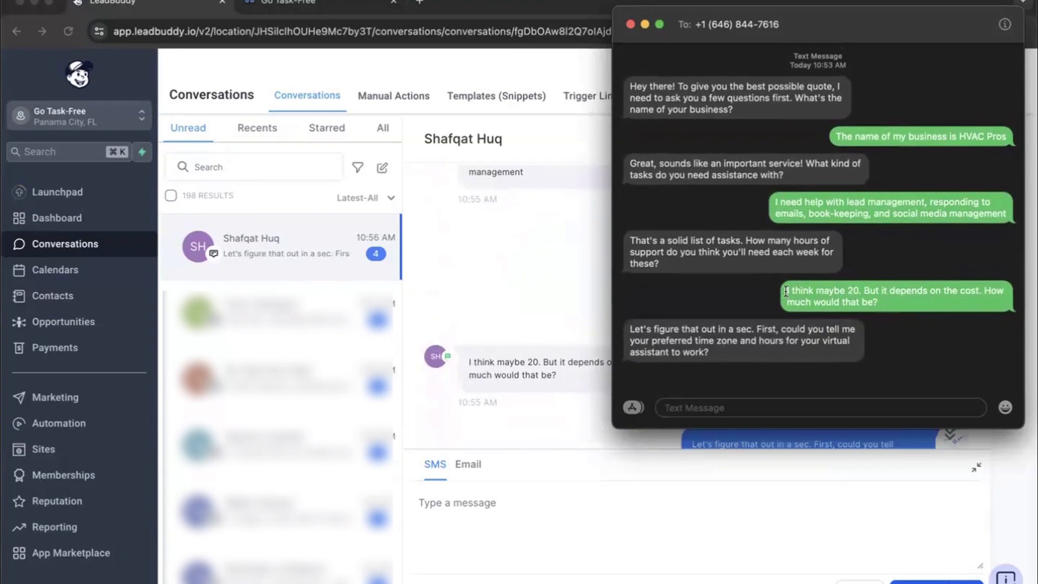
pyautogui.moveTo(865, 288); pyautogui.dragTo(887, 300)
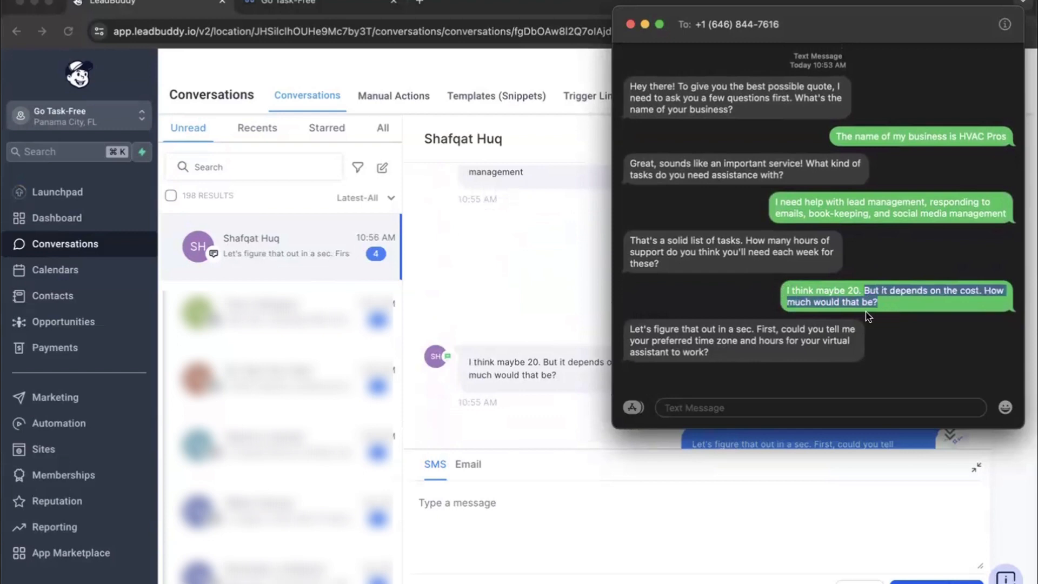
pyautogui.click(717, 362)
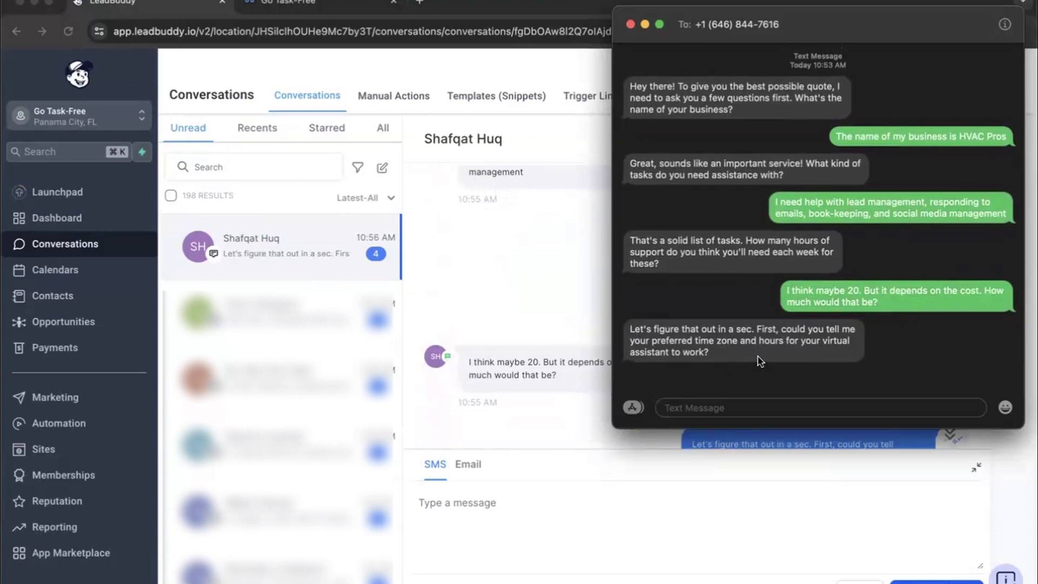
# Step: Answer the time zone and hours question with the text "I need them to work 10am-2pm EST"
pyautogui.click(758, 417)
pyautogui.write('I need them to work 10am')
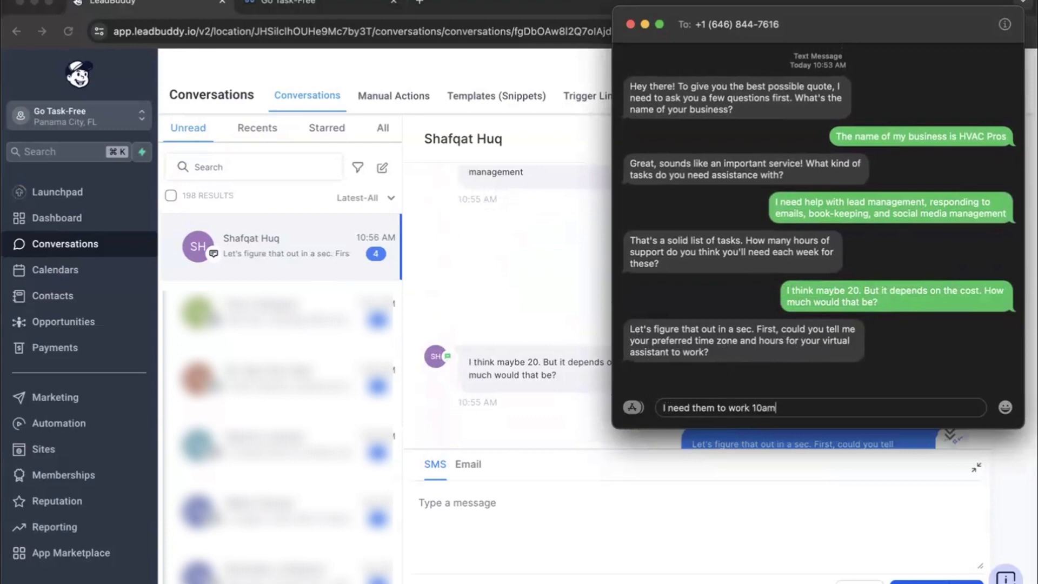
pyautogui.write('-2pm EST')
pyautogui.press('Return')
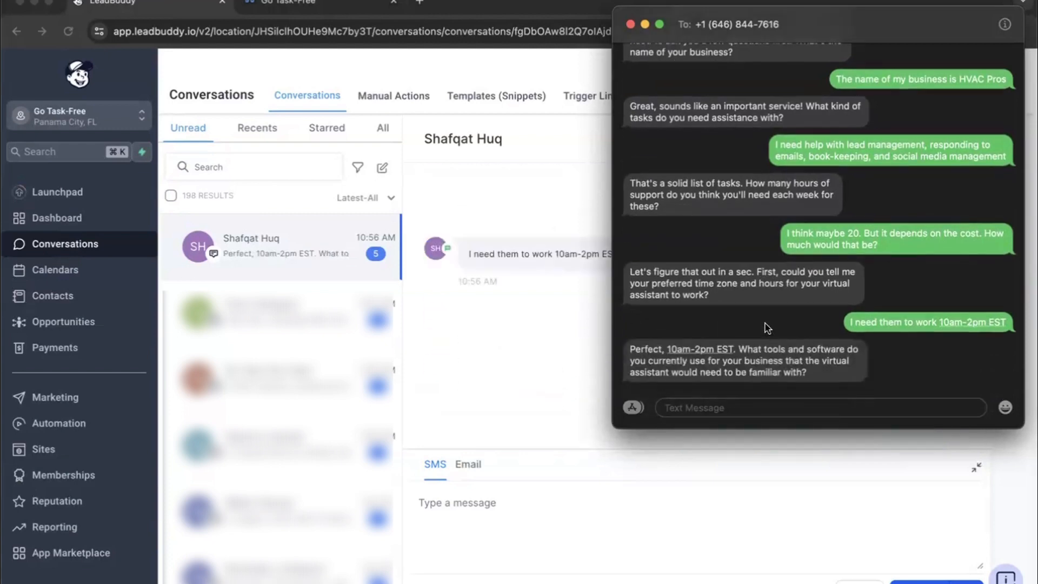
# Step: Answer the software question with "I'm not using a CRM, most of my leads are coming in over the phone or email."
pyautogui.write("I'm not using any")
pyautogui.press('BackSpace')
pyautogui.write('CRM, mos')
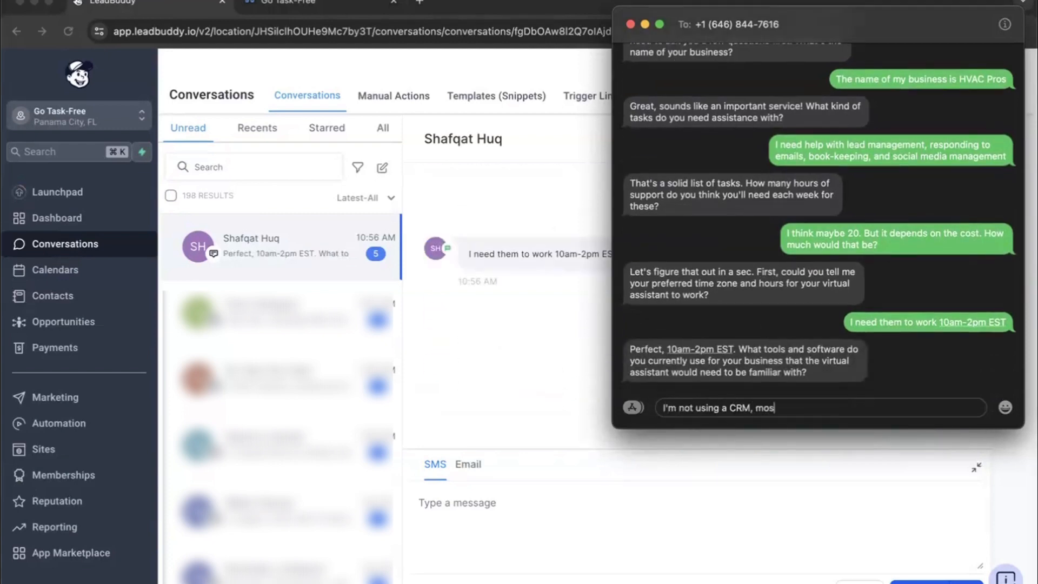
pyautogui.write('t of my leads are coming in over the phone or ')
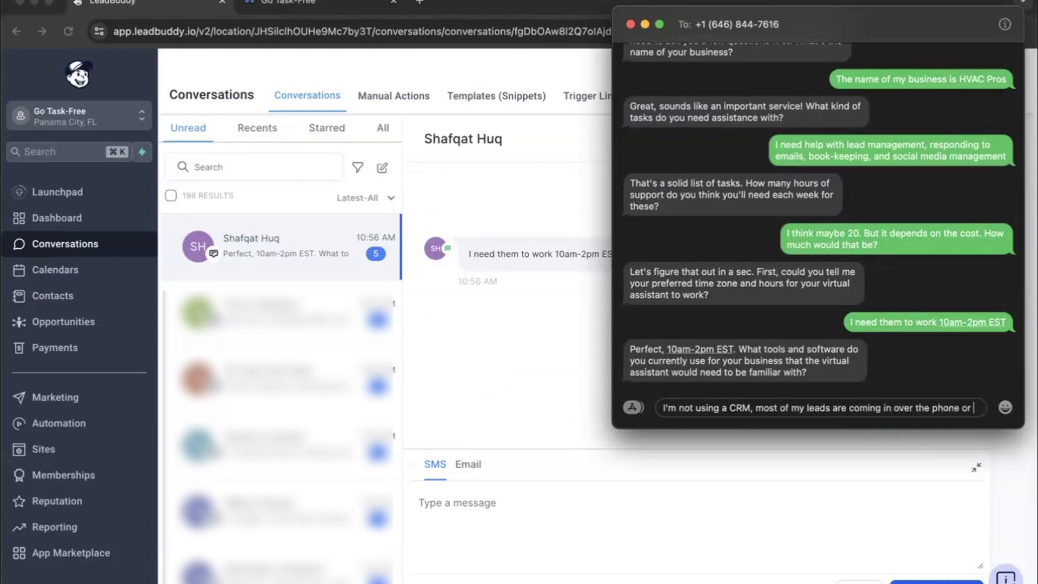
pyautogui.write('email.')
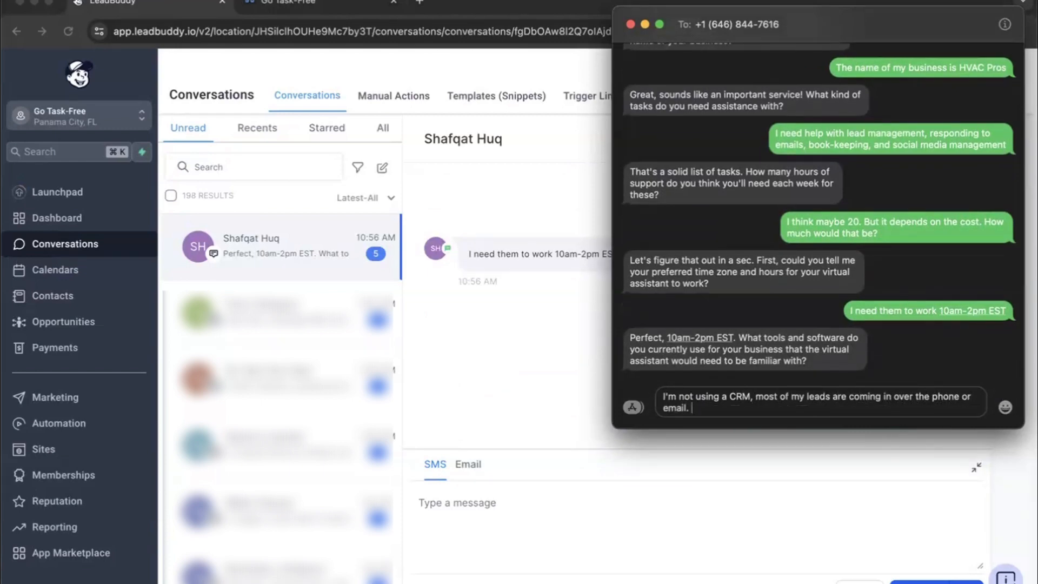
pyautogui.press('Return')
# Step: Text "I also use QuickBooks for accounting" and view the newest messages in the LeadBuddy conversation
pyautogui.write('I also')
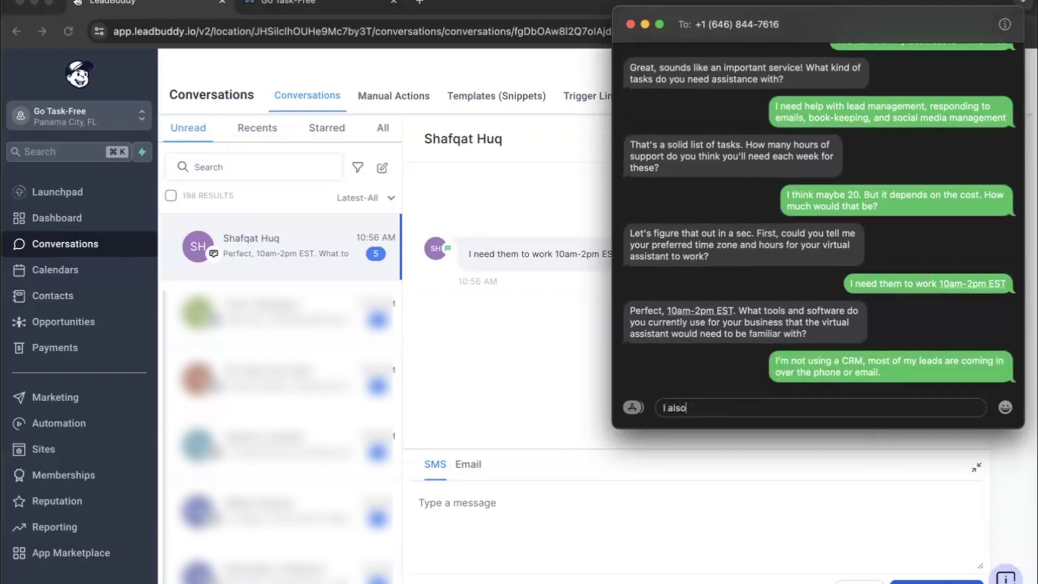
pyautogui.write(' use QuickBooks for accounting')
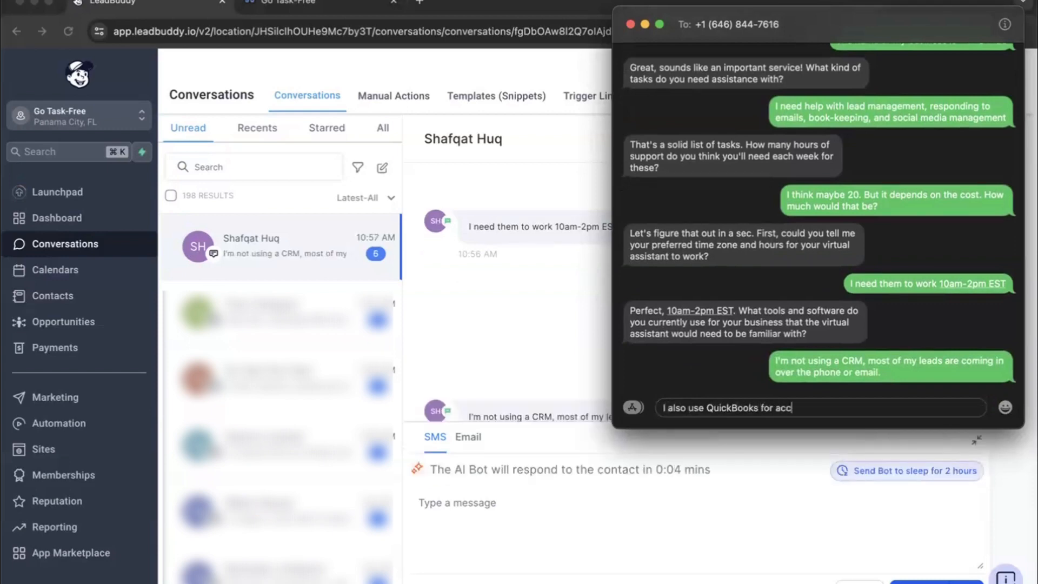
pyautogui.press('Return')
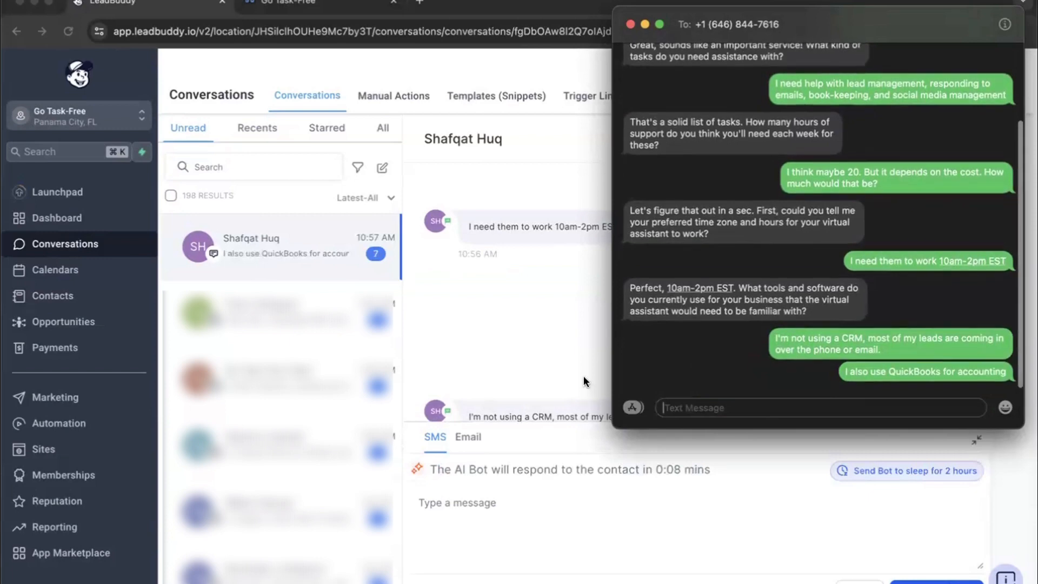
pyautogui.click(531, 350)
pyautogui.scroll(-2, 746, 370)
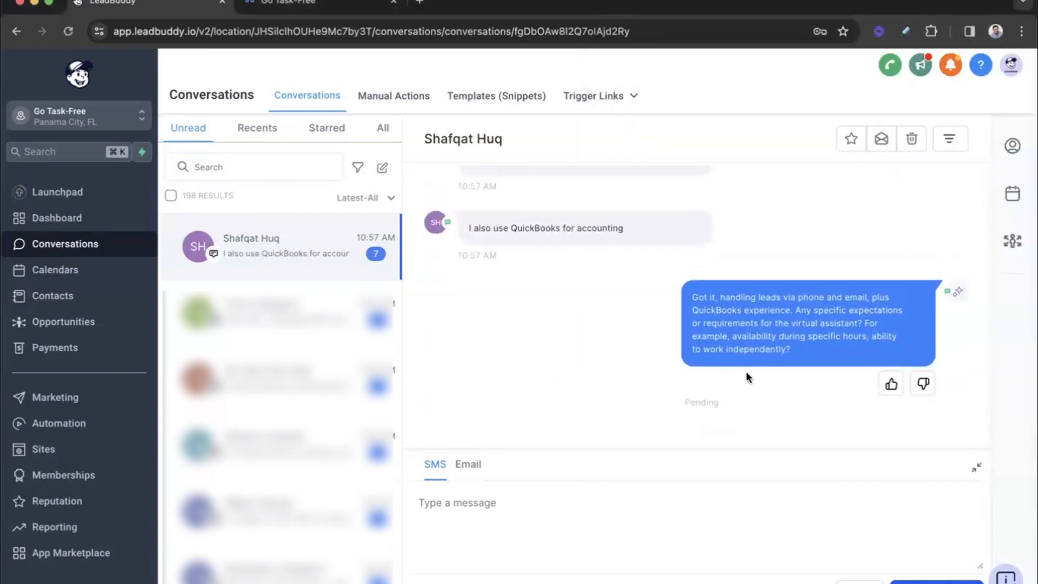
# Step: Switch to the text-message window and answer the expectations question with "No not off the top of my head"
pyautogui.press('super+Tab')
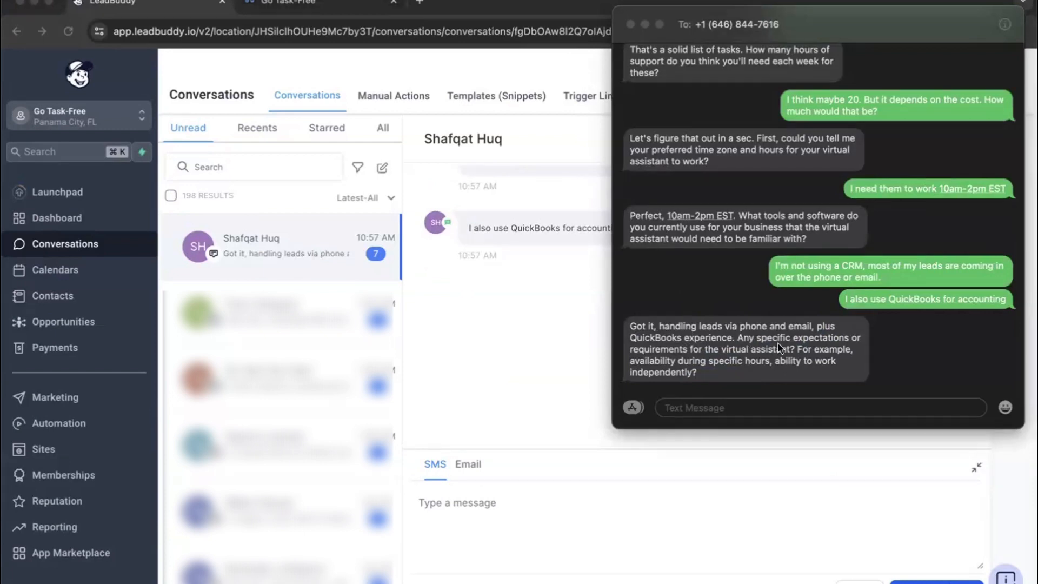
pyautogui.click(905, 363)
pyautogui.write('No not off the top of my head')
pyautogui.press('Return')
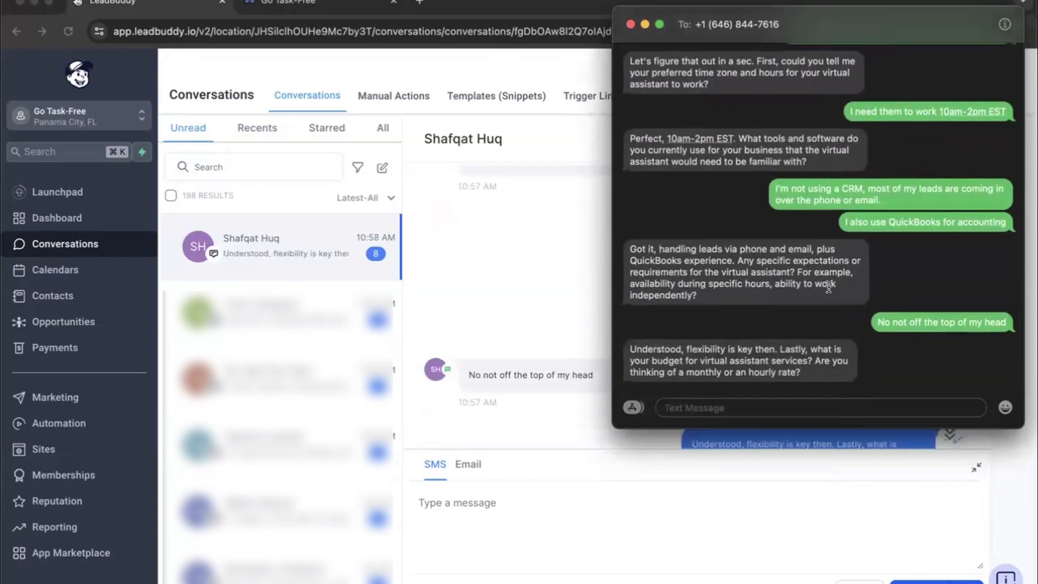
# Step: In LeadBuddy, rate the bot's budget reply as bad, delete "Are you thinking of a monthly or an hourly rate?" from it, and train the bot
pyautogui.click(554, 320)
pyautogui.scroll(-3, 924, 325)
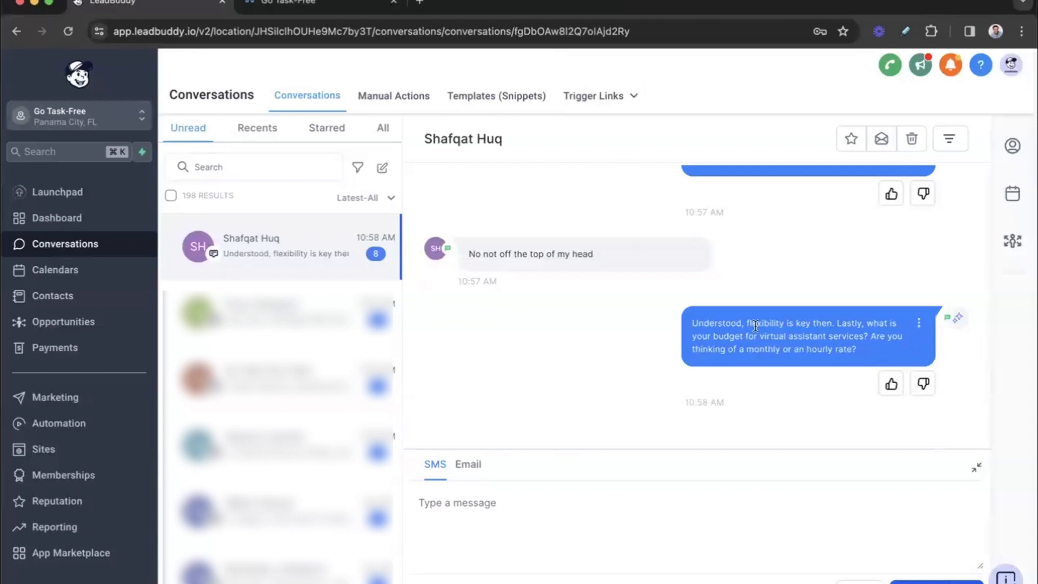
pyautogui.click(924, 387)
pyautogui.click(925, 388)
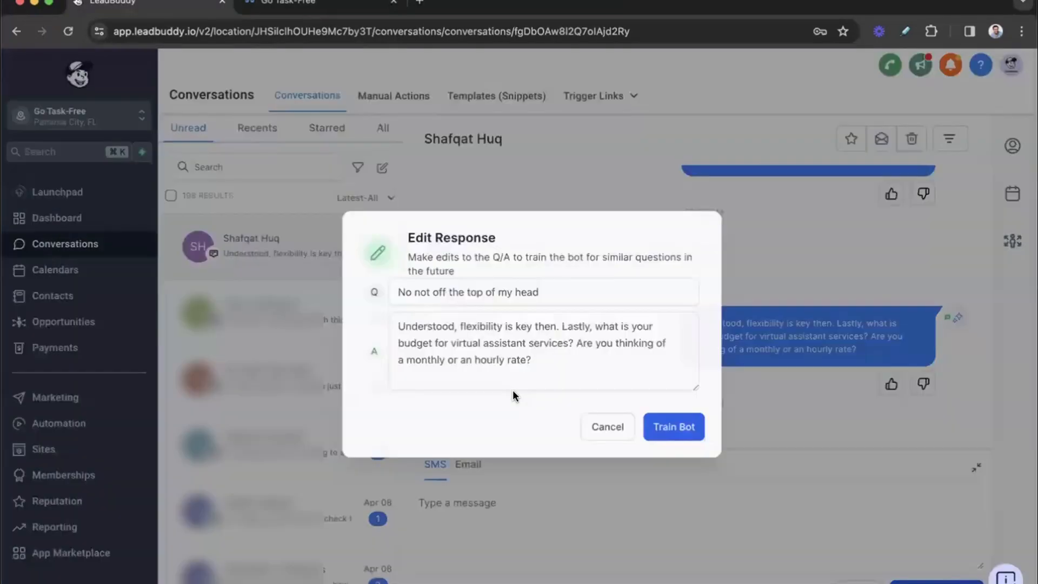
pyautogui.moveTo(557, 370); pyautogui.dragTo(560, 341)
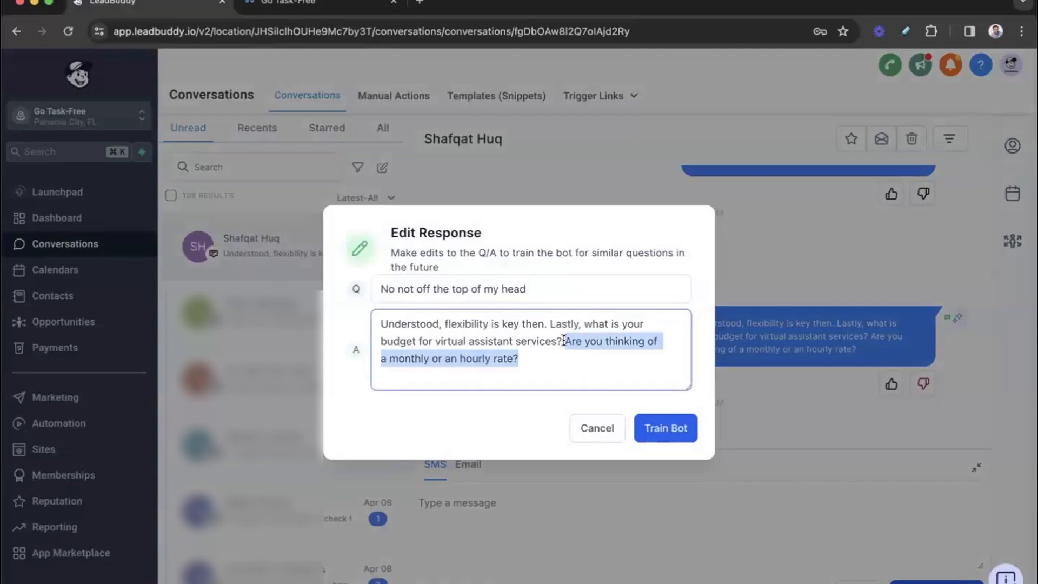
pyautogui.press('BackSpace')
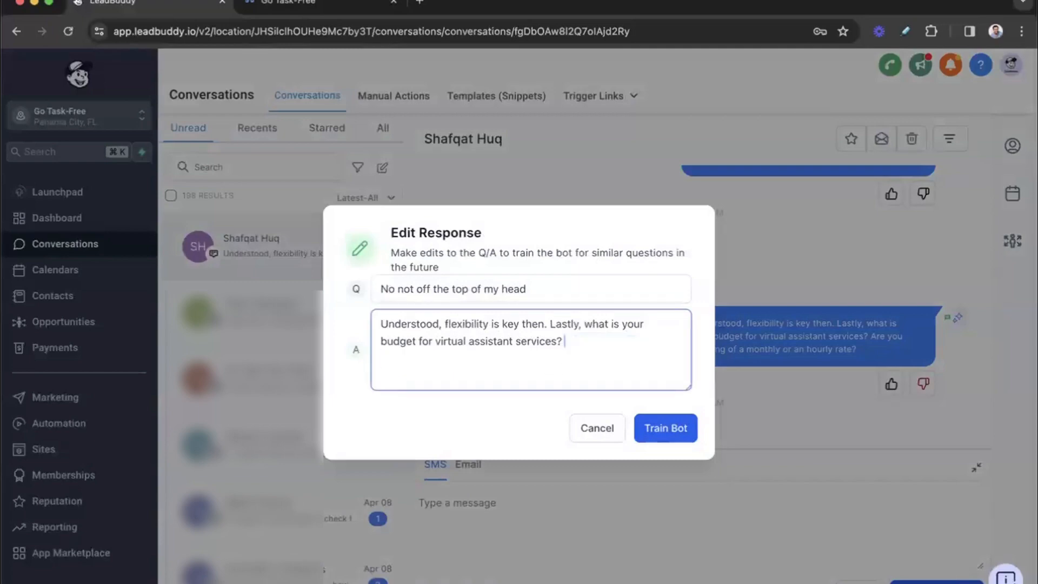
pyautogui.click(675, 427)
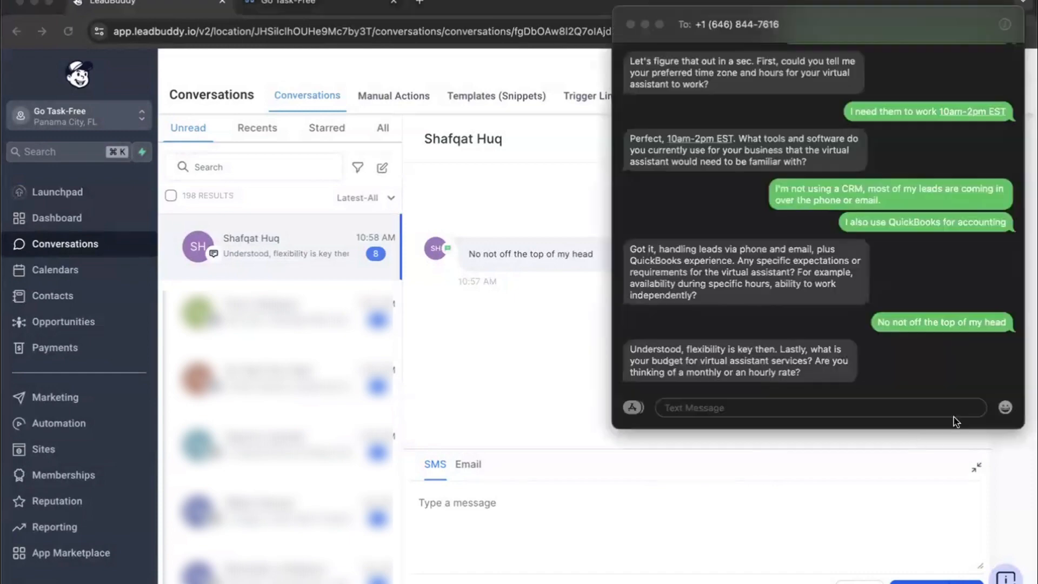
# Step: Return to the text-message window and answer the budget question with "I'm not sure"
pyautogui.click(885, 375)
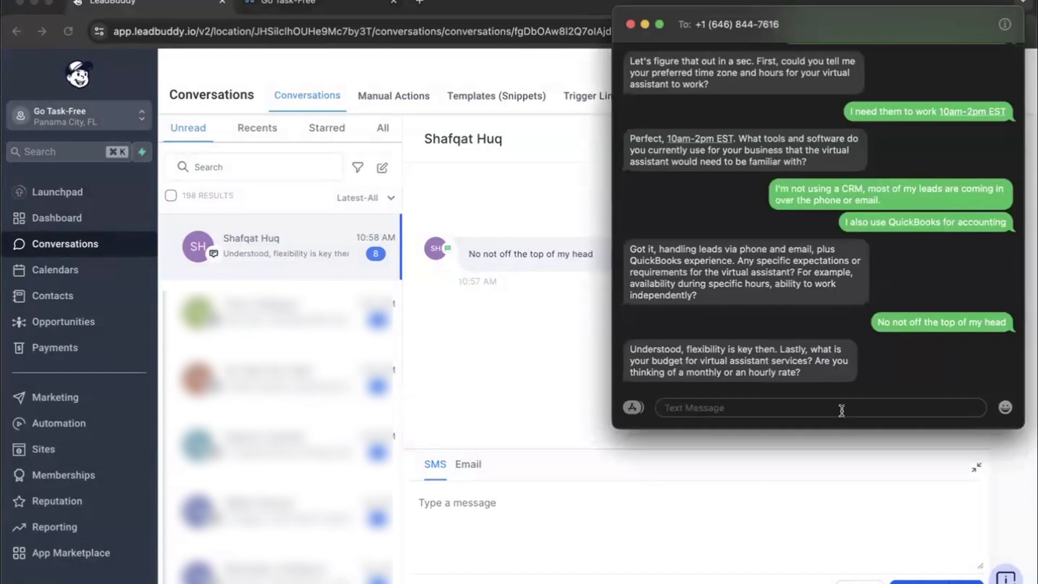
pyautogui.write("I'm not sure")
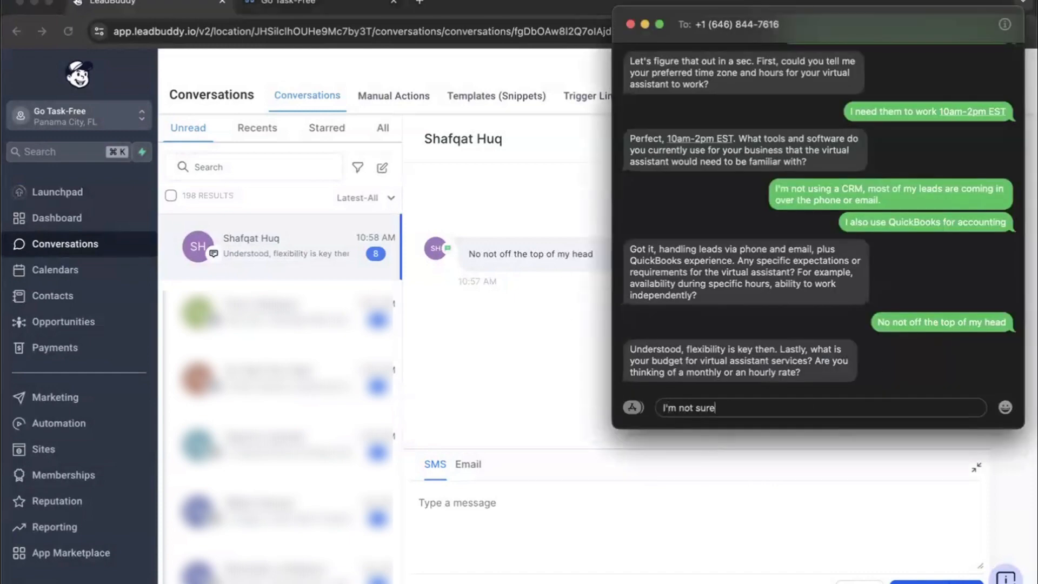
pyautogui.press('Return')
pyautogui.click(488, 315)
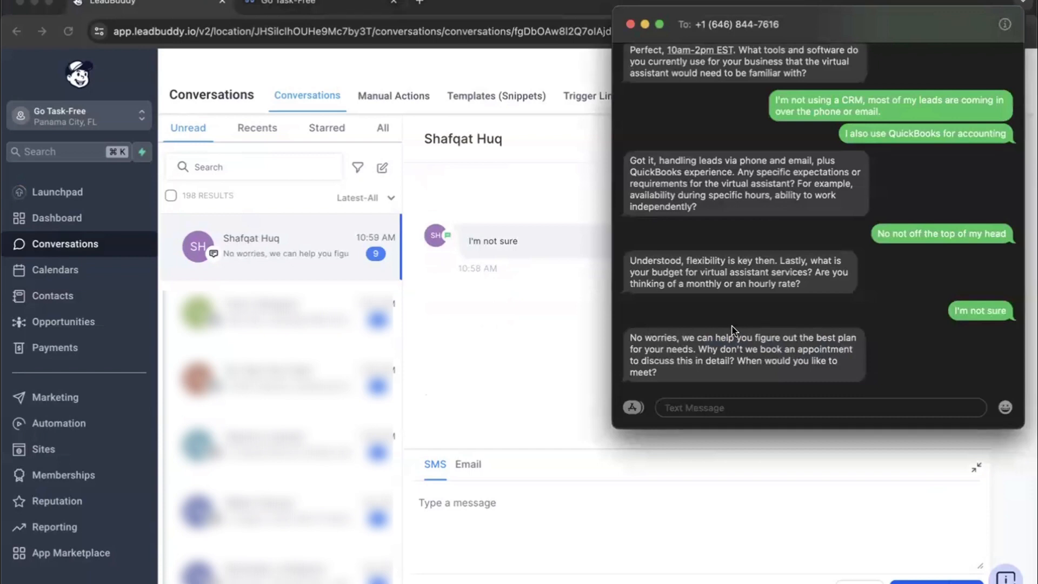
# Step: Answer the appointment question with the text "I am free most of tomorrow and Thursday"
pyautogui.write('I am free most of tomorrow and Thursday')
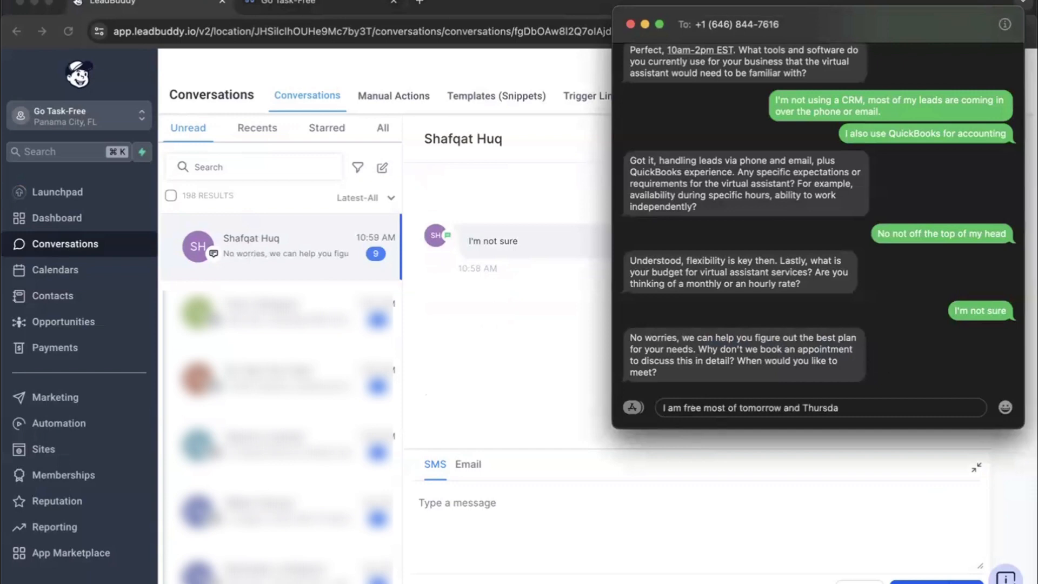
pyautogui.press('Return')
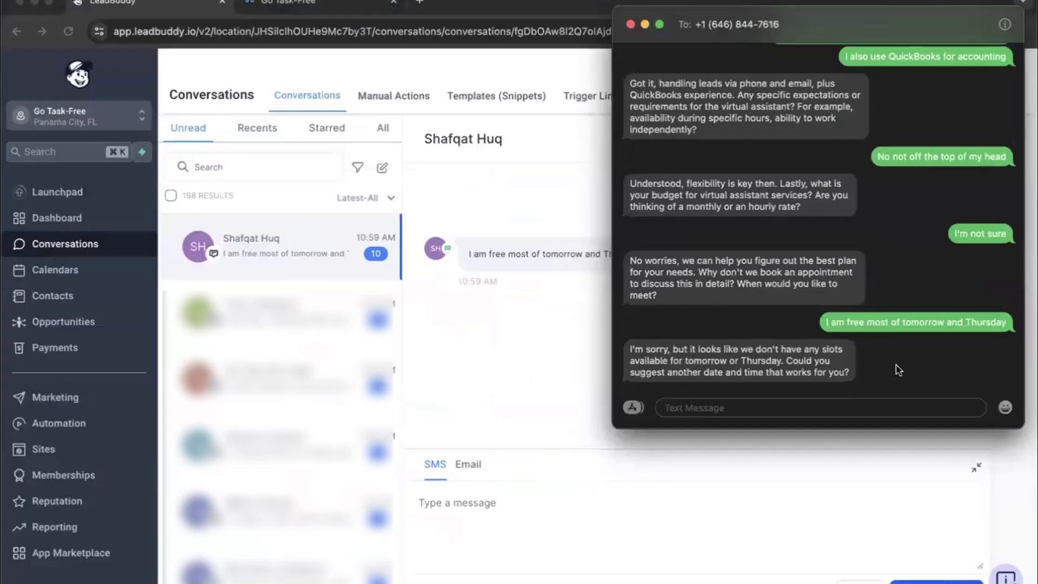
# Step: Reply to the bot's request for another date with the text "How about next week?"
pyautogui.write('How about next week?')
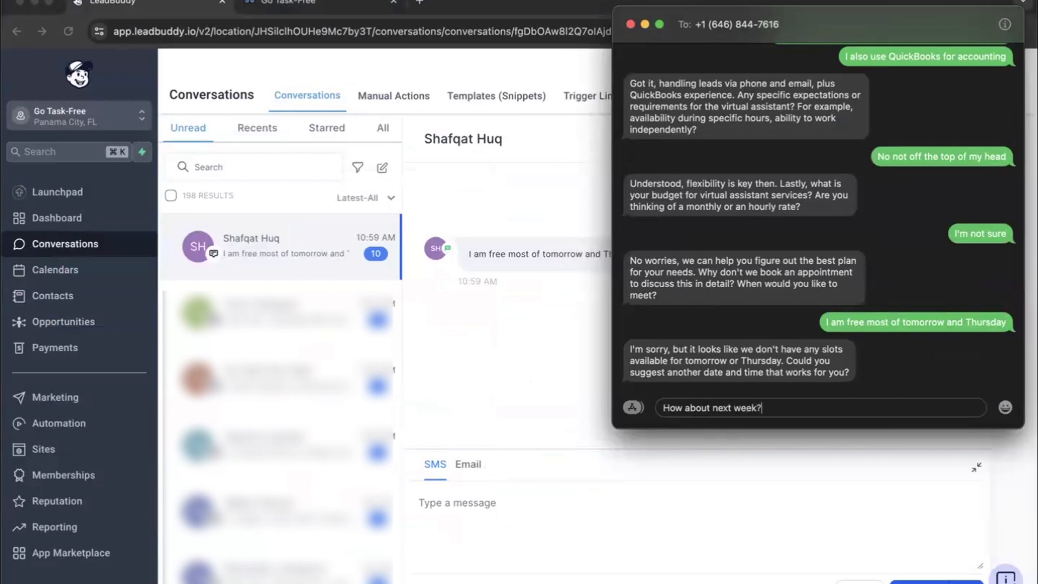
pyautogui.press('Return')
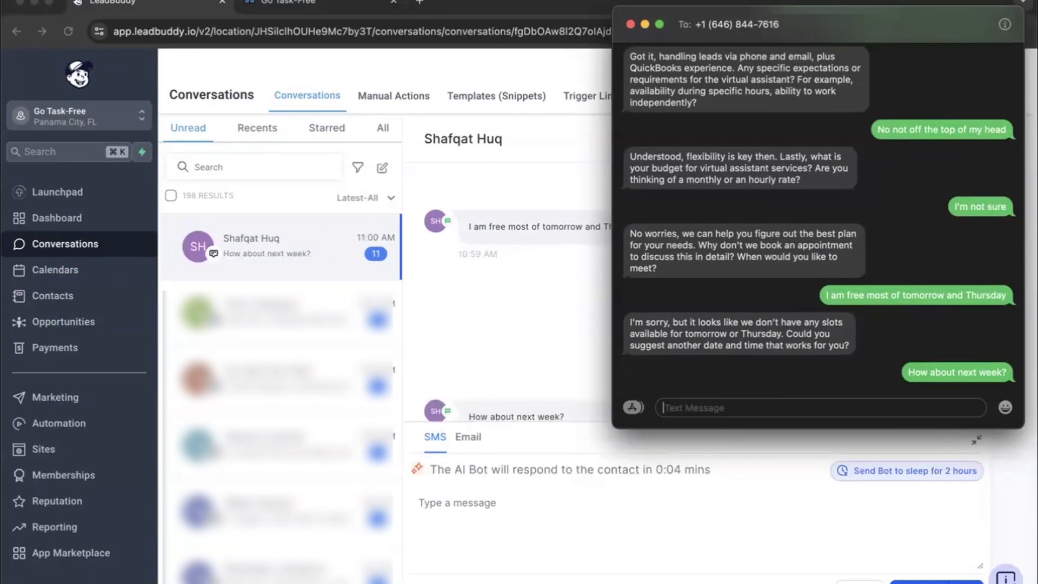
pyautogui.click(580, 290)
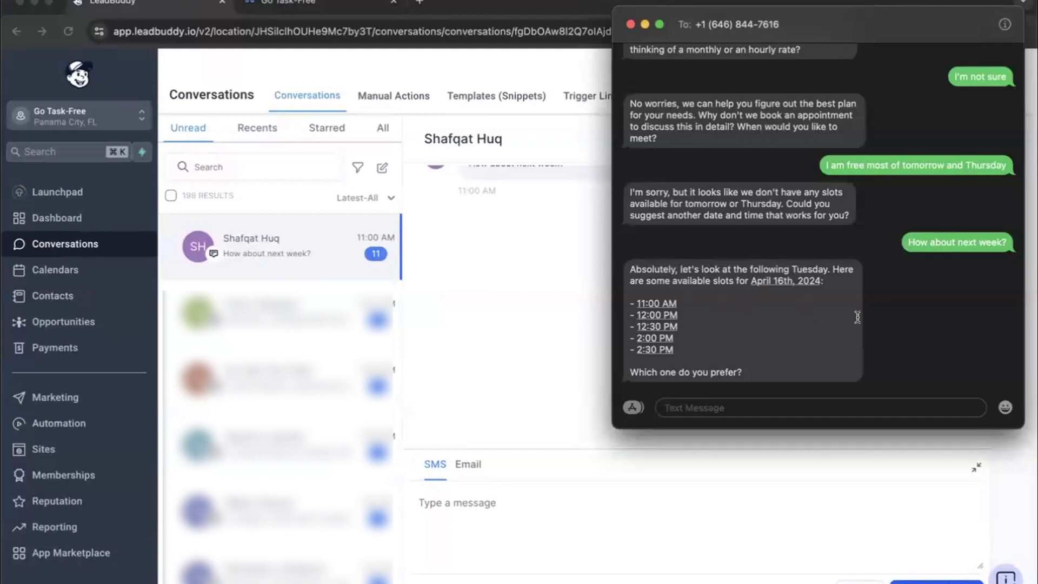
# Step: Choose the appointment slot for April 16th by texting "2:00pm" to the bot
pyautogui.click(871, 410)
pyautogui.write('2pm')
pyautogui.press('BackSpace')
pyautogui.press('BackSpace')
pyautogui.write(':00pm')
pyautogui.press('Return')
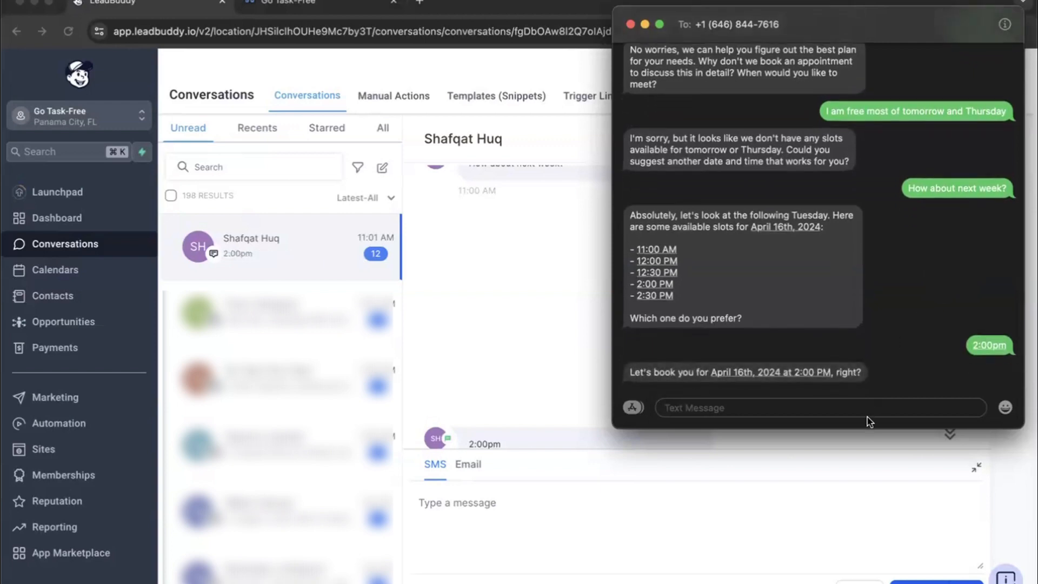
# Step: Confirm the proposed appointment with the text "Yes" and close the conversation with "Thanks!"
pyautogui.write('s')
pyautogui.press('Return')
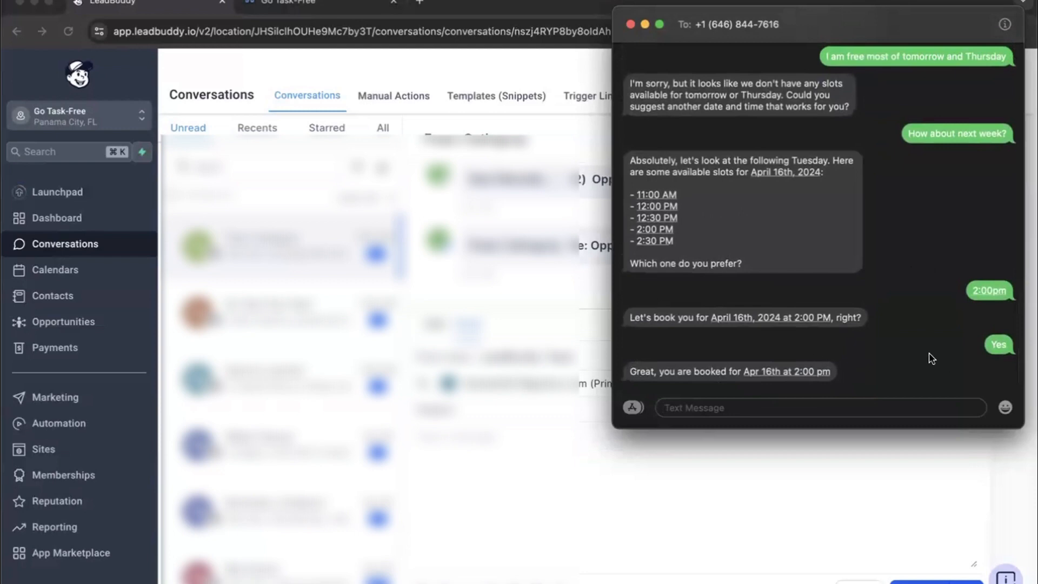
pyautogui.click(773, 414)
pyautogui.write('Thanks!')
pyautogui.press('Return')
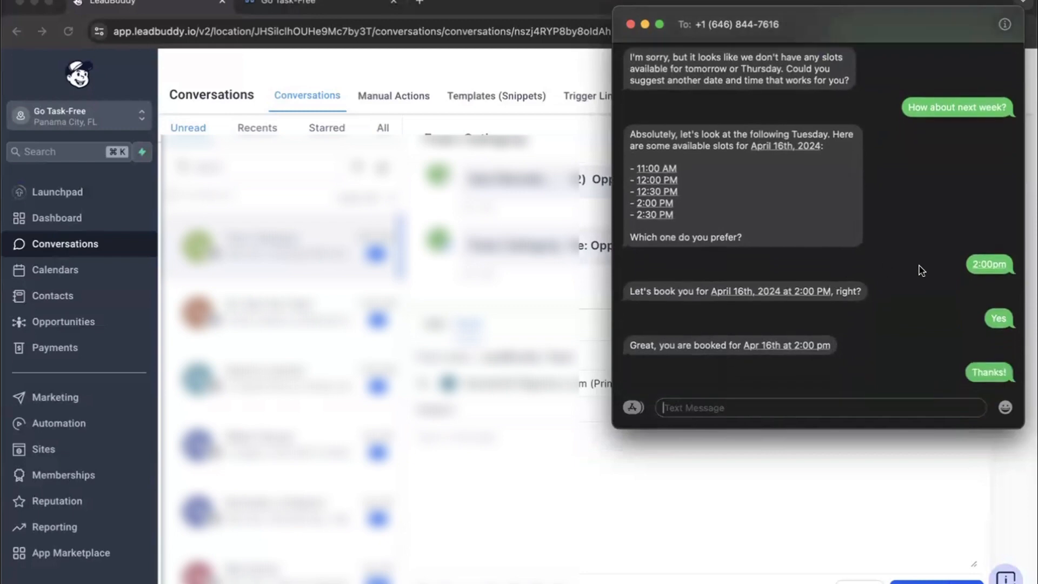